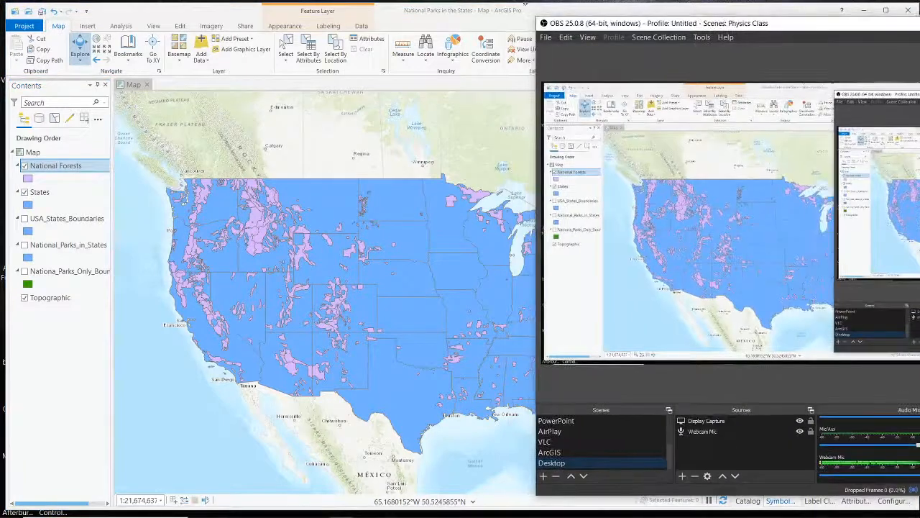
- Remove the Nationa_Parks_Only_Boundaries, National_Parks_in_States and USA_States_Boundaries layers from the map
left_click(488, 13)
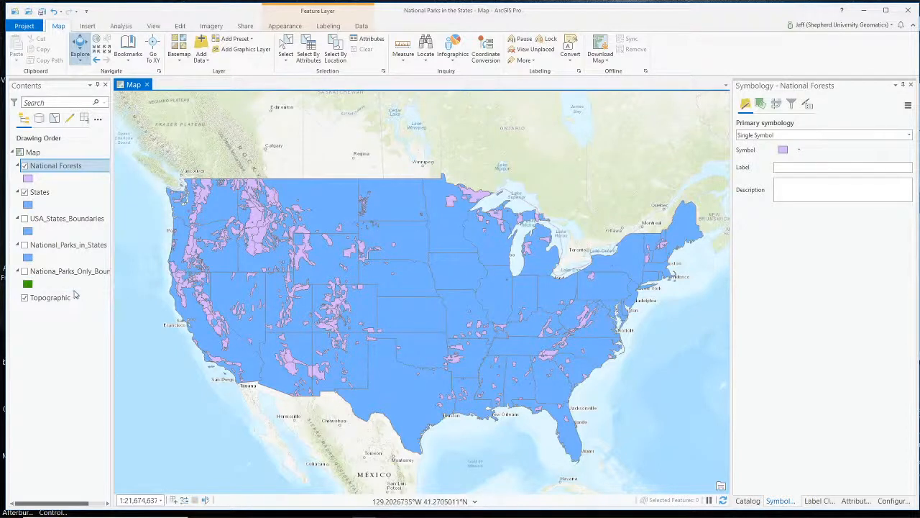
left_click(57, 272)
right_click(76, 274)
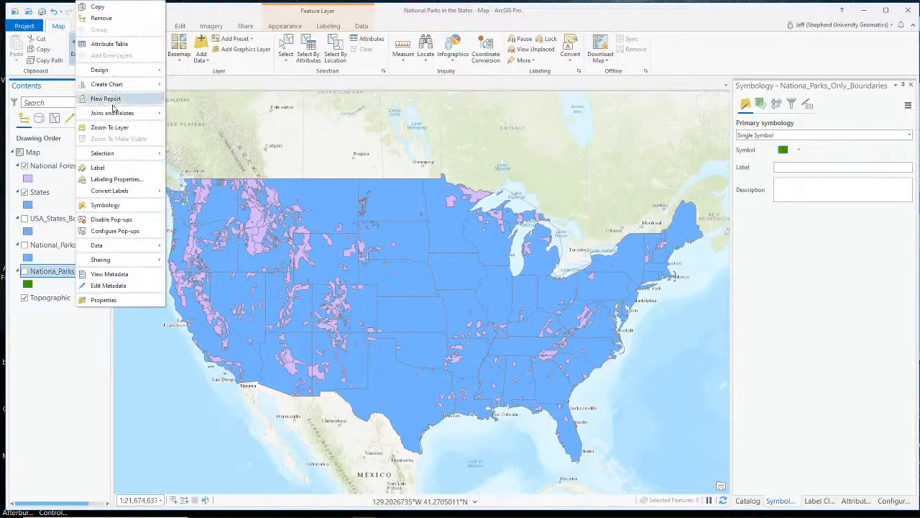
left_click(100, 18)
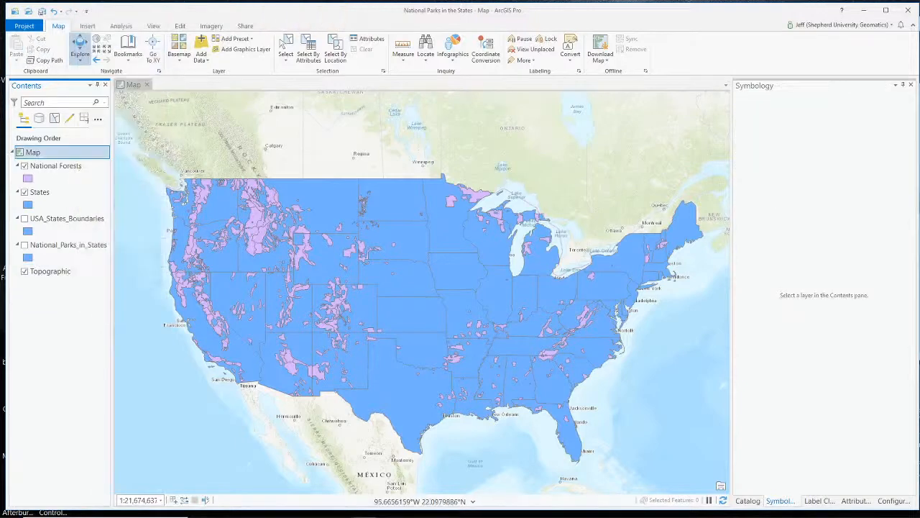
right_click(69, 245)
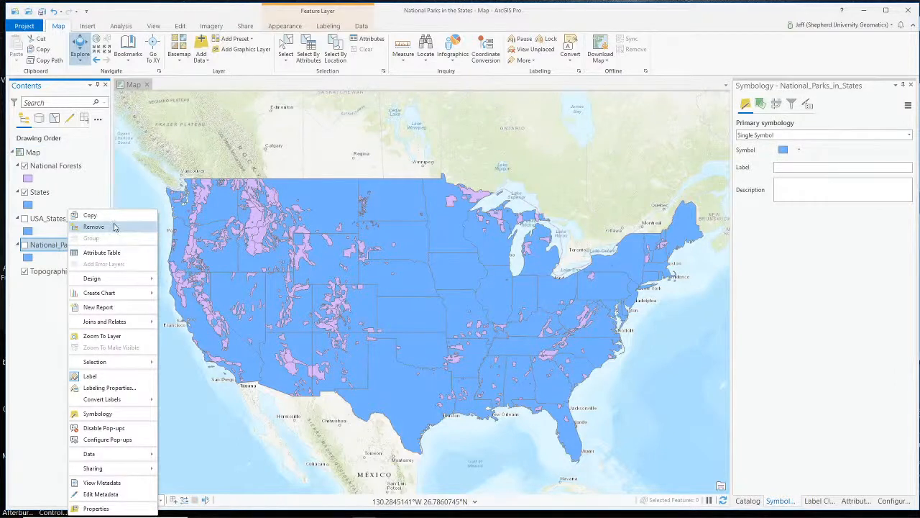
left_click(114, 228)
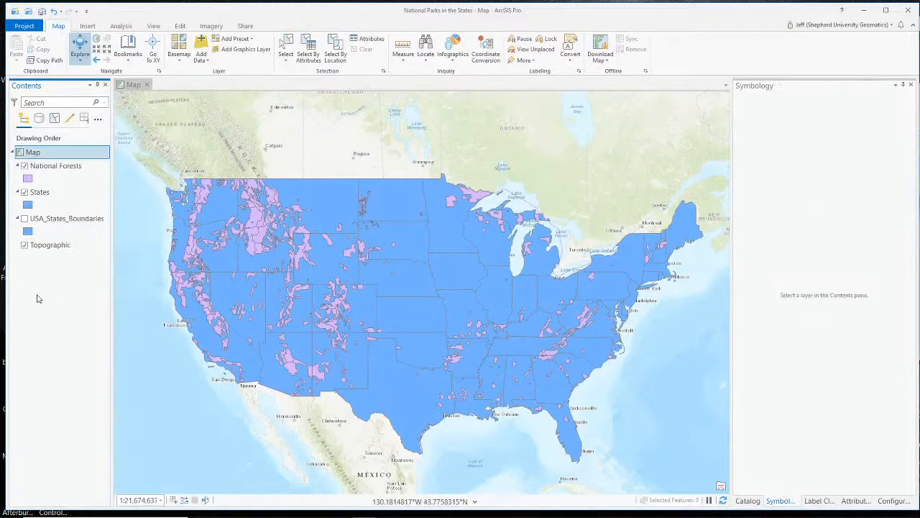
right_click(71, 218)
left_click(100, 227)
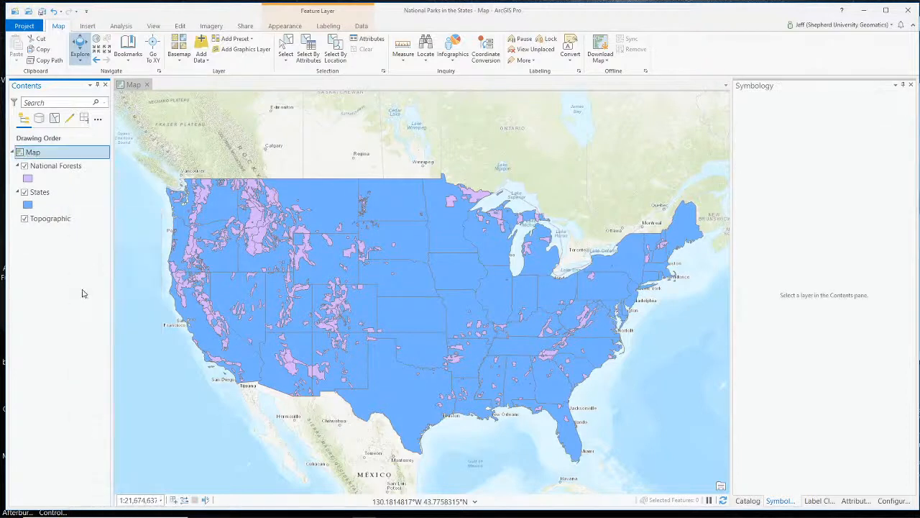
- Open the States attribute table and examine its Summarized area in SQUAREMILES and Sum Area_SqMiles fields
left_click(61, 168)
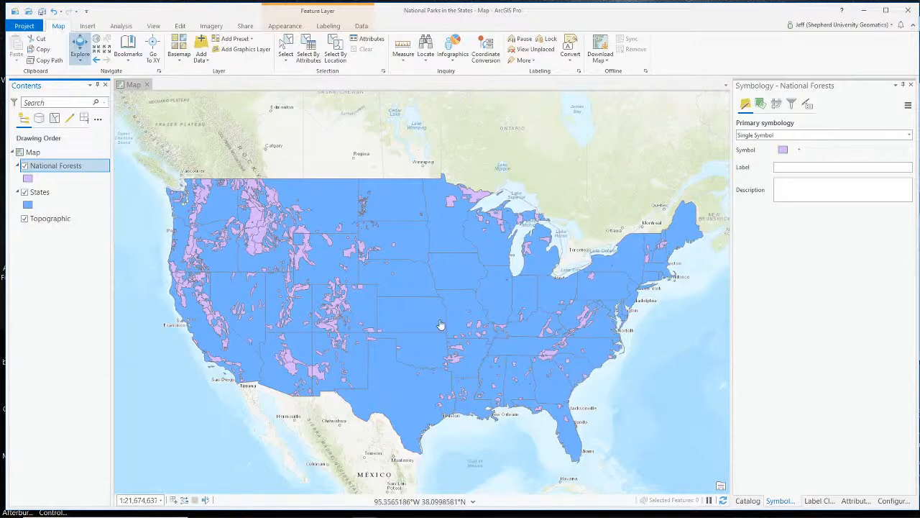
left_click(40, 192)
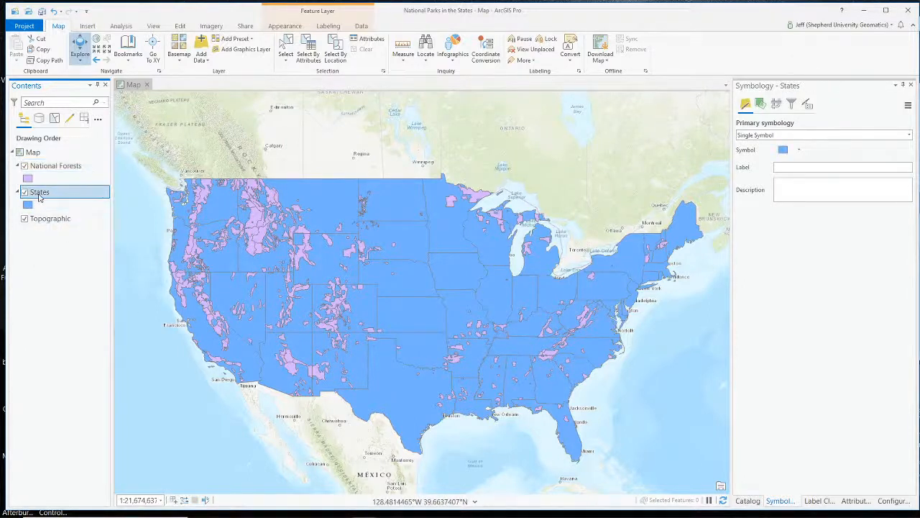
right_click(40, 196)
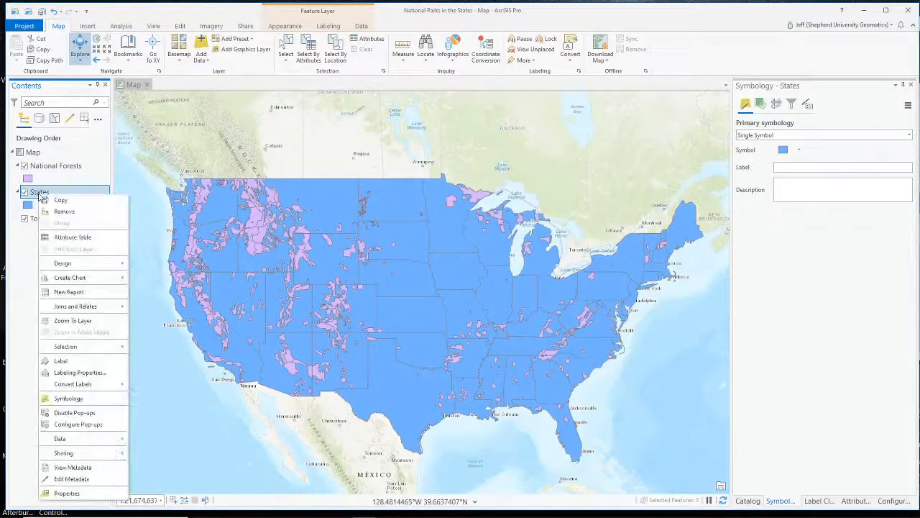
left_click(93, 241)
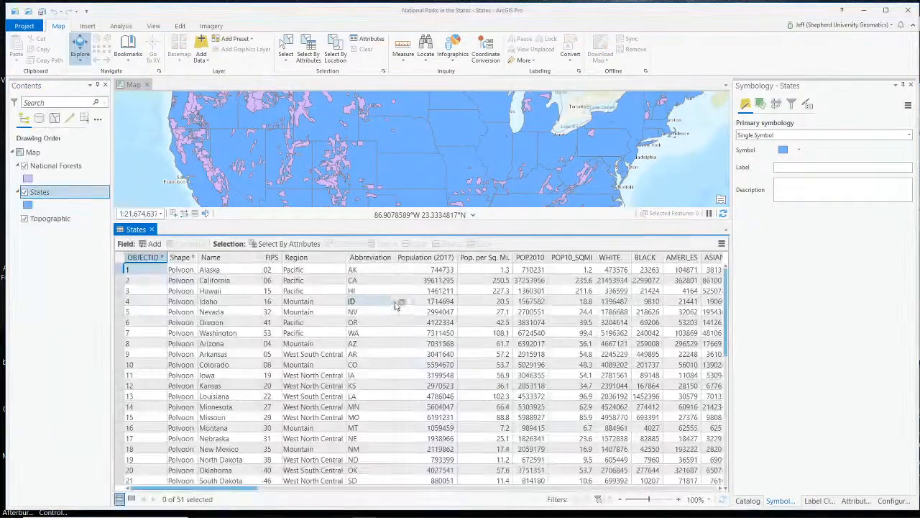
left_click_drag(247, 490, 712, 491)
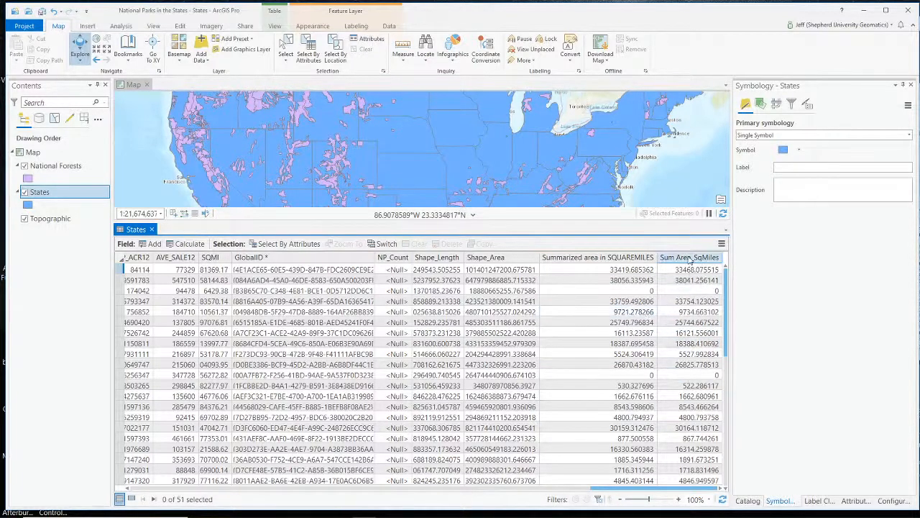
mouse_move(689, 261)
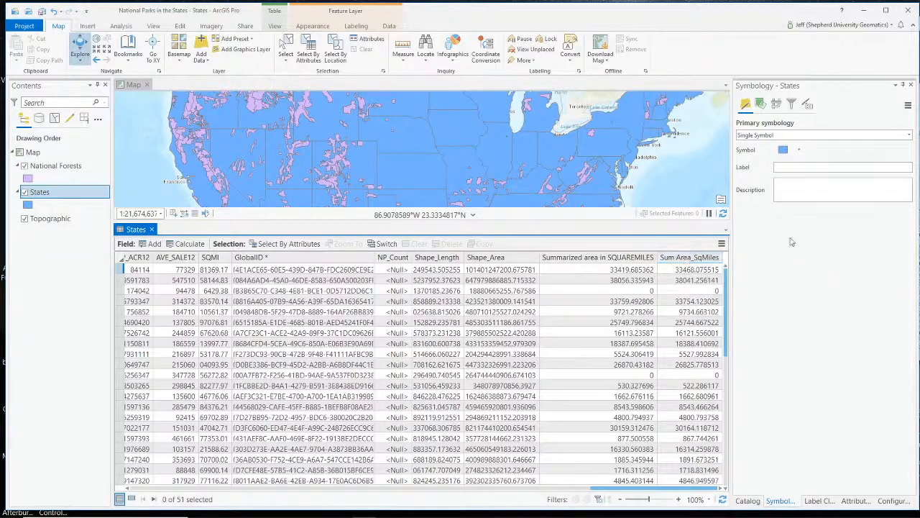
key("alt+Tab")
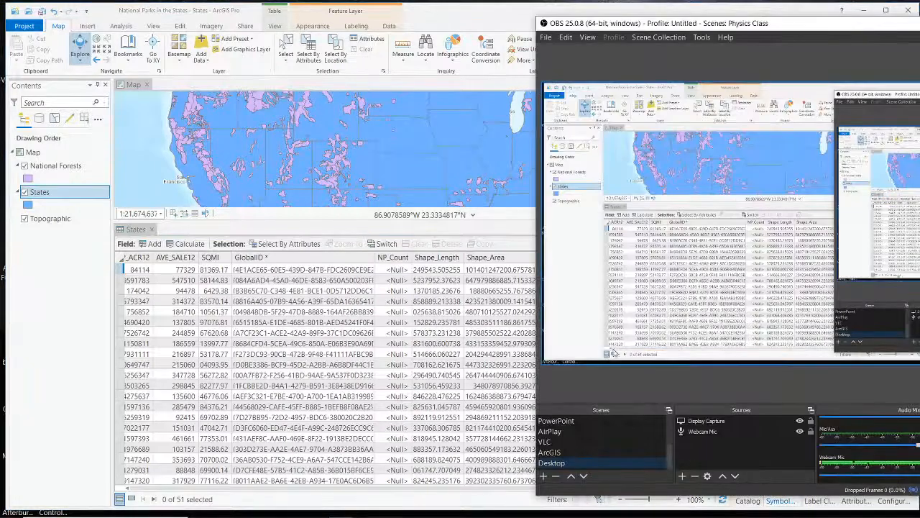
key("alt+Tab")
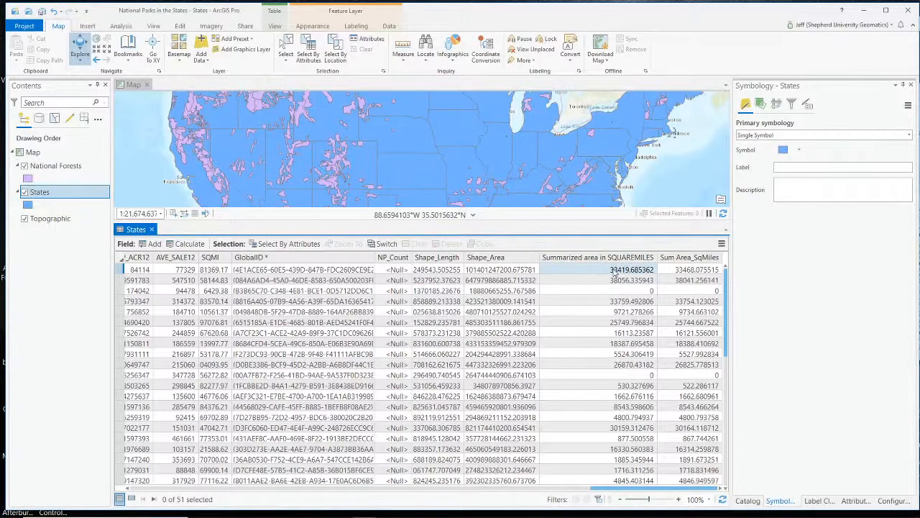
key("alt+Tab")
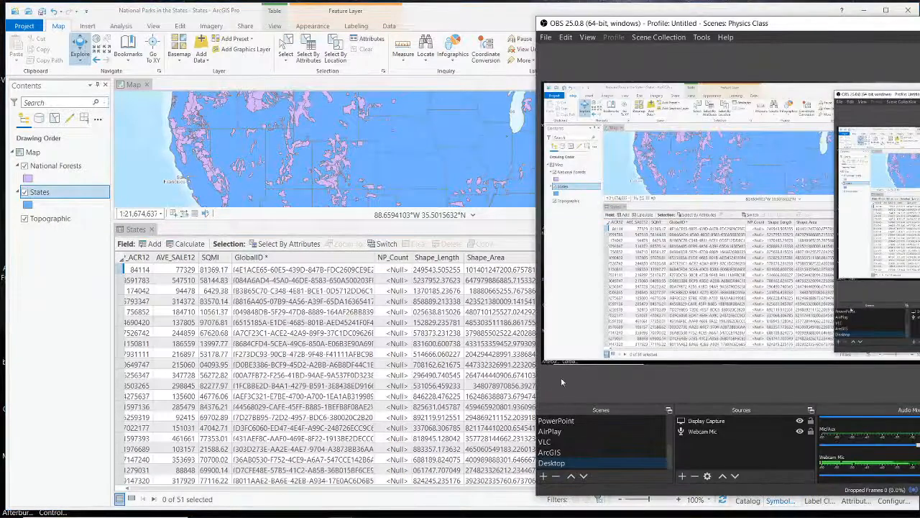
left_click(295, 95)
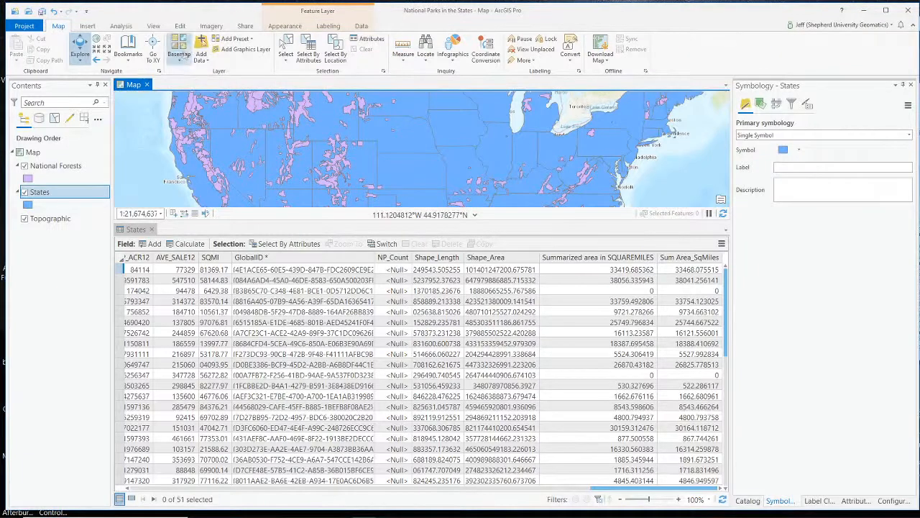
- Open the Summarize Within geoprocessing tool and turn off its option to add shape summary attributes
left_click(120, 27)
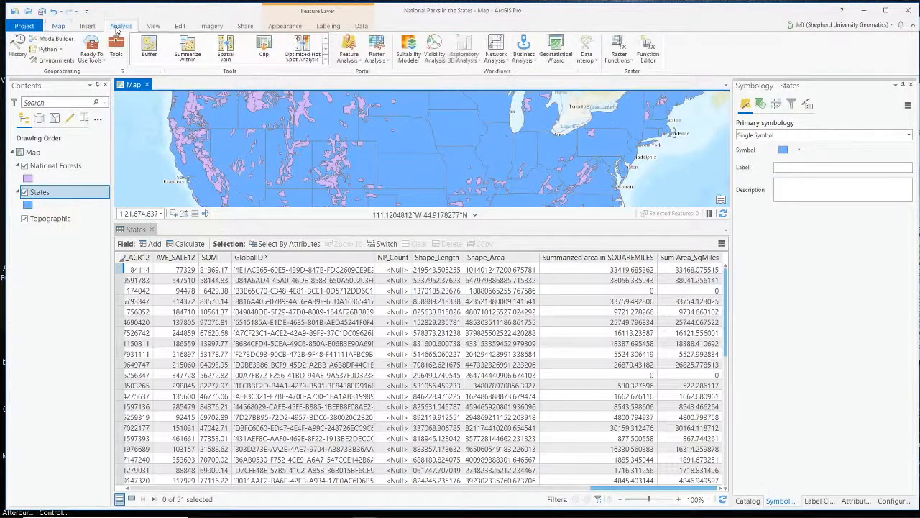
left_click(187, 49)
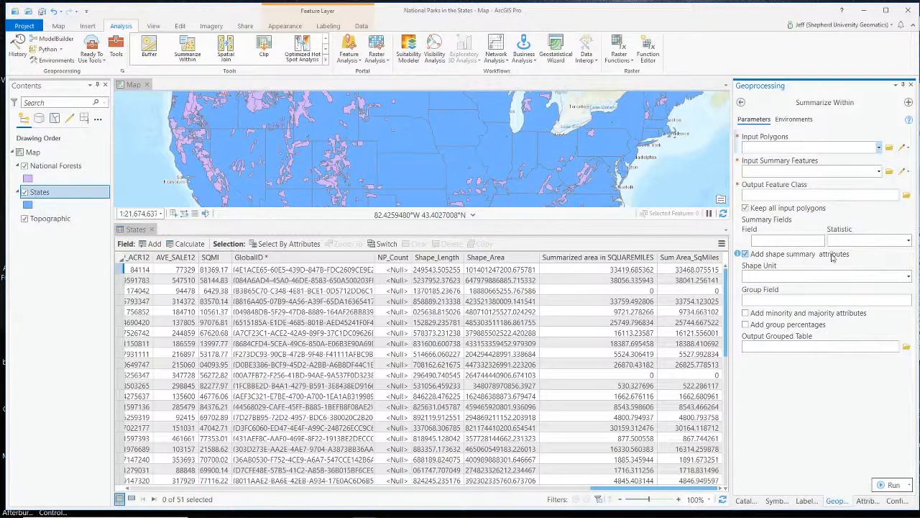
left_click(745, 254)
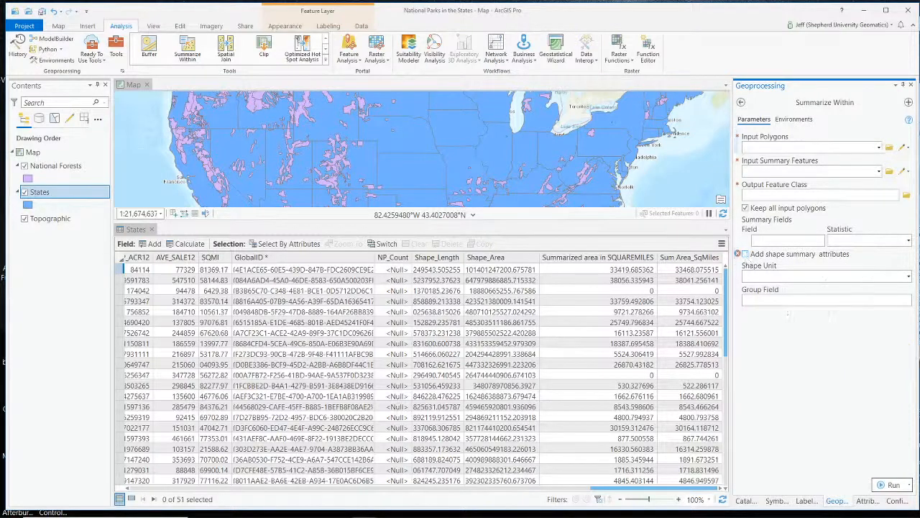
key("alt+Tab")
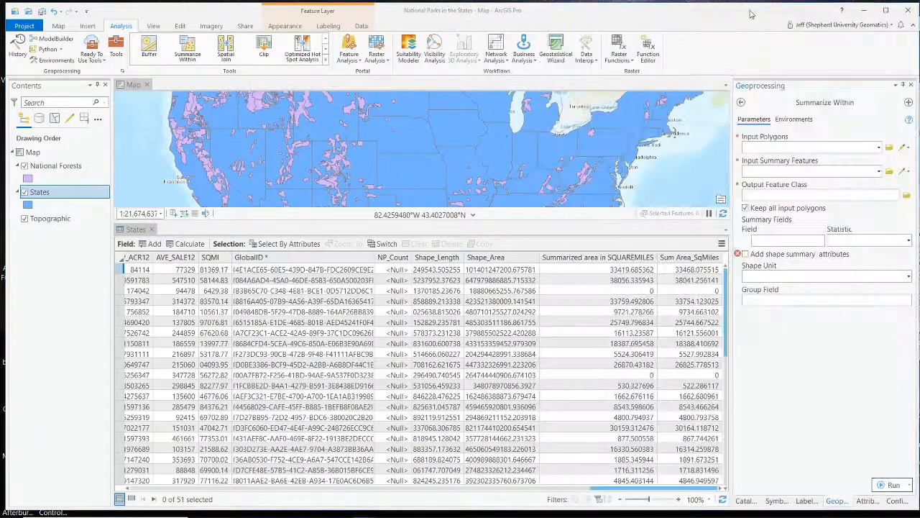
left_click(751, 10)
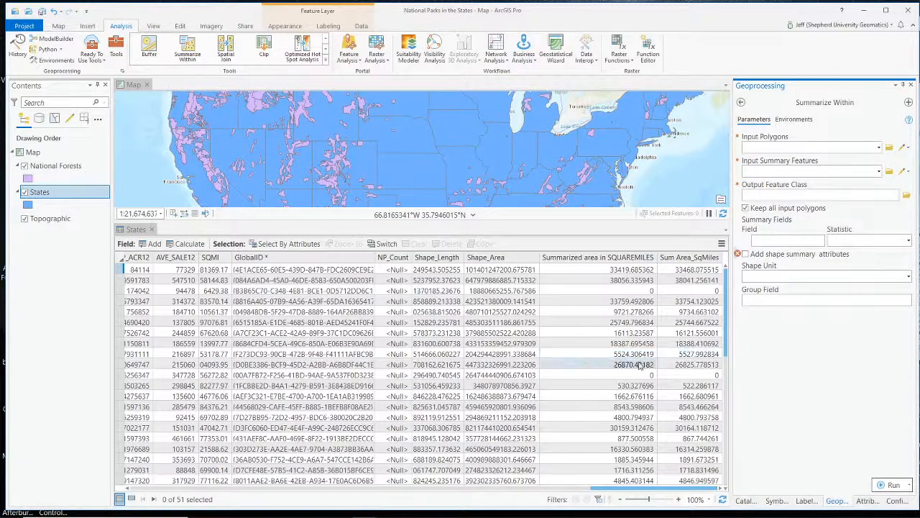
- Compare the two summarized square-mile area fields row by row in the States table, and close the table
left_click(690, 354)
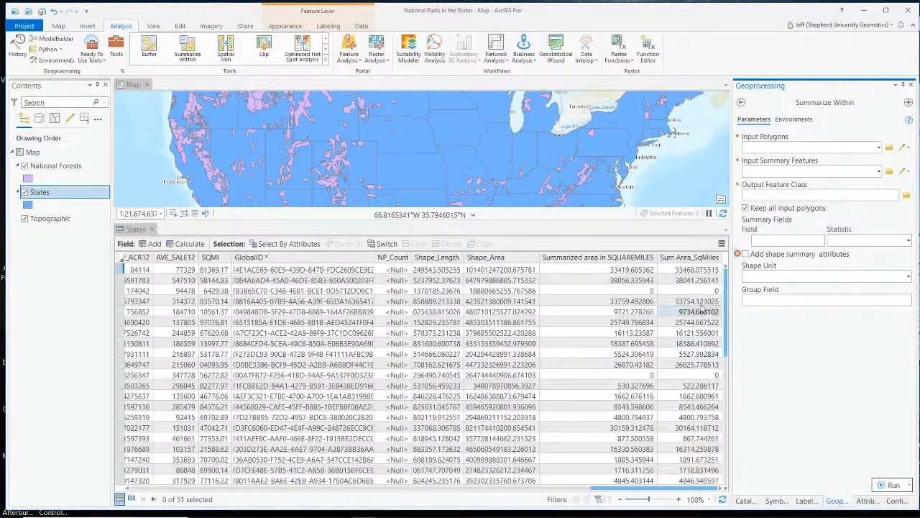
left_click(629, 354)
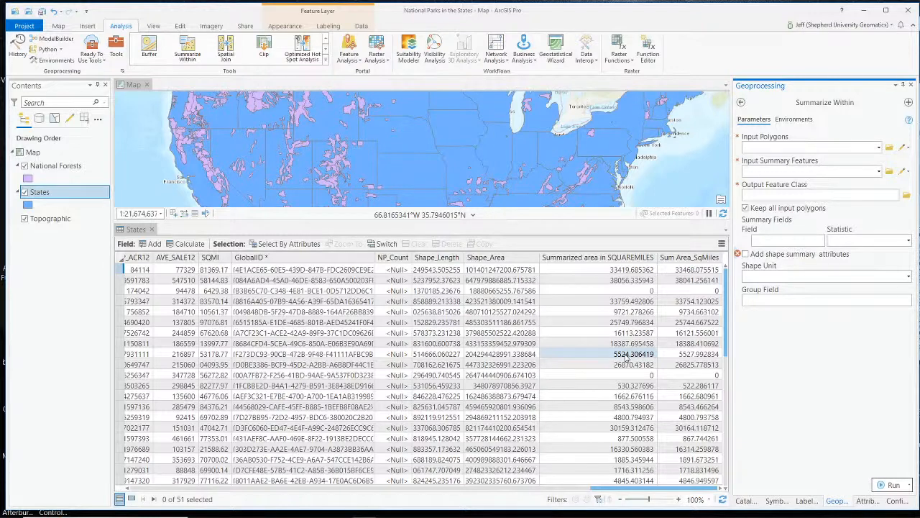
left_click(628, 291)
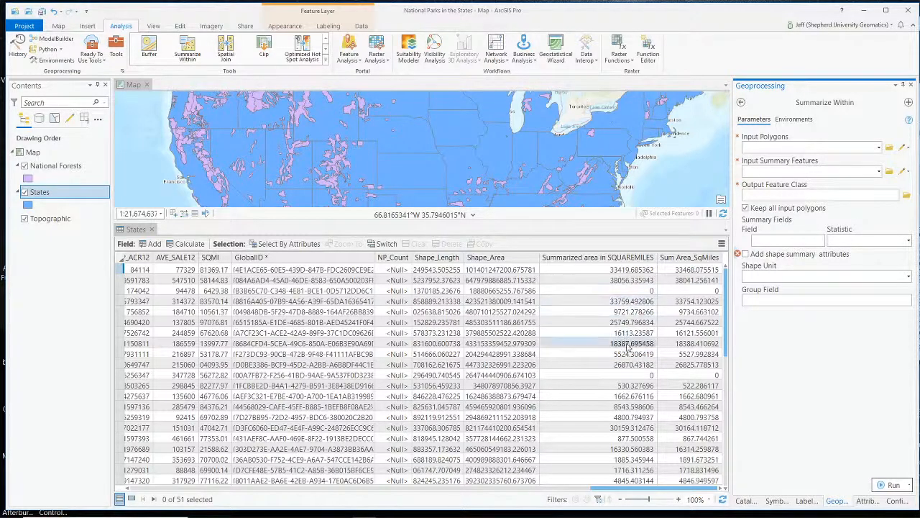
left_click(663, 353)
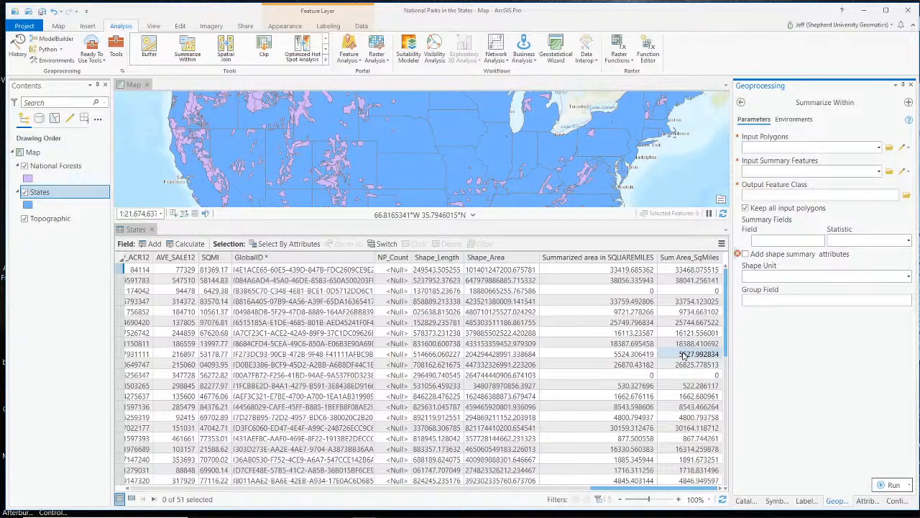
left_click(677, 426)
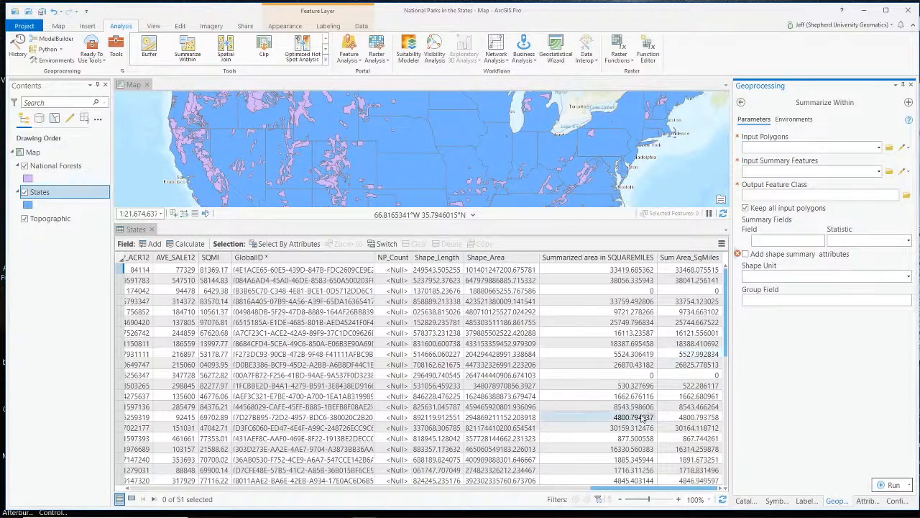
left_click(692, 417)
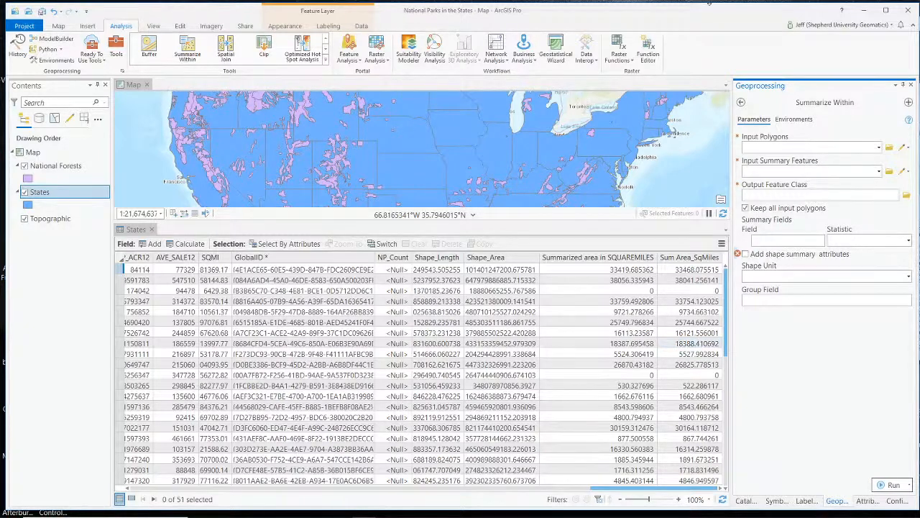
left_click(150, 229)
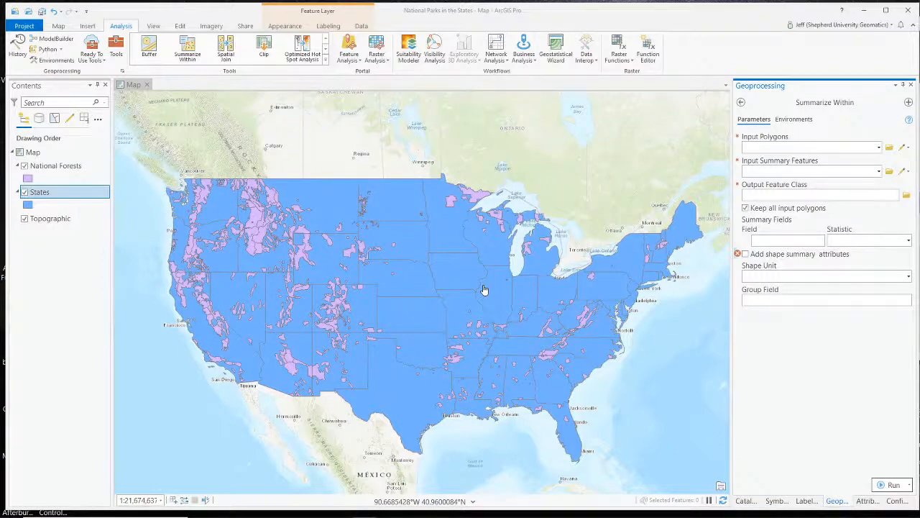
- Examine the boundary detail of Mark Twain National Forest on the map at close range
scroll(475, 309, "down", 2)
scroll(482, 324, "up", 6)
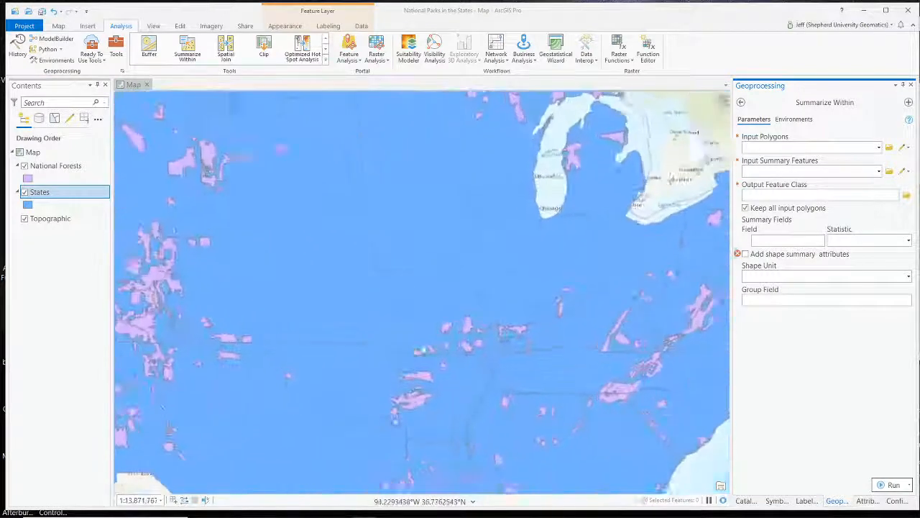
scroll(473, 324, "up", 3)
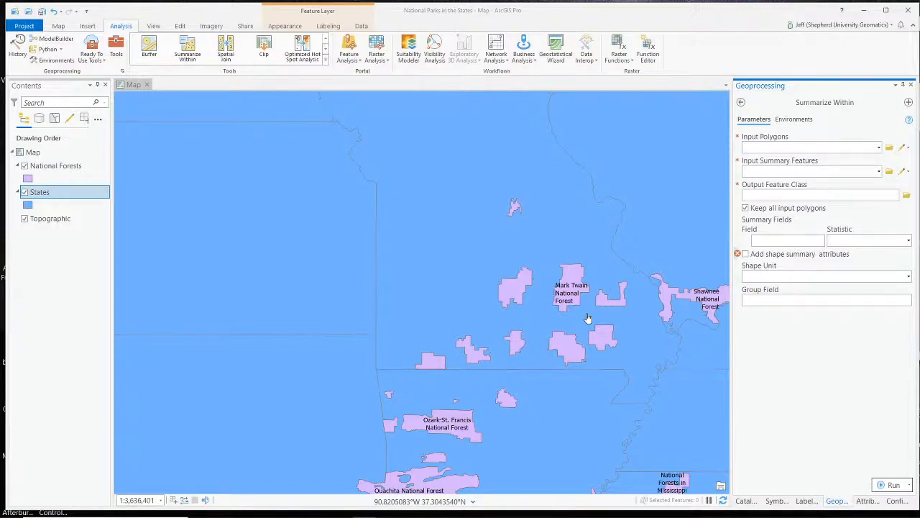
scroll(587, 317, "up", 2)
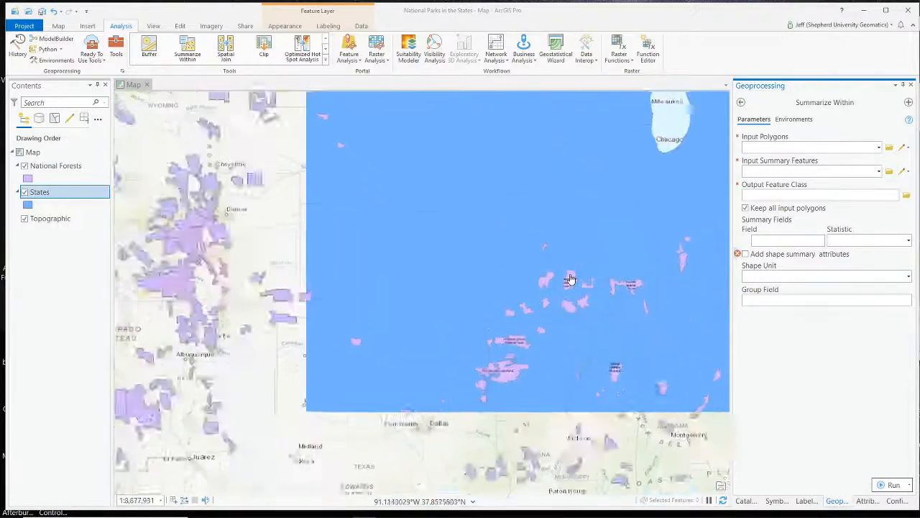
scroll(600, 292, "up", 2)
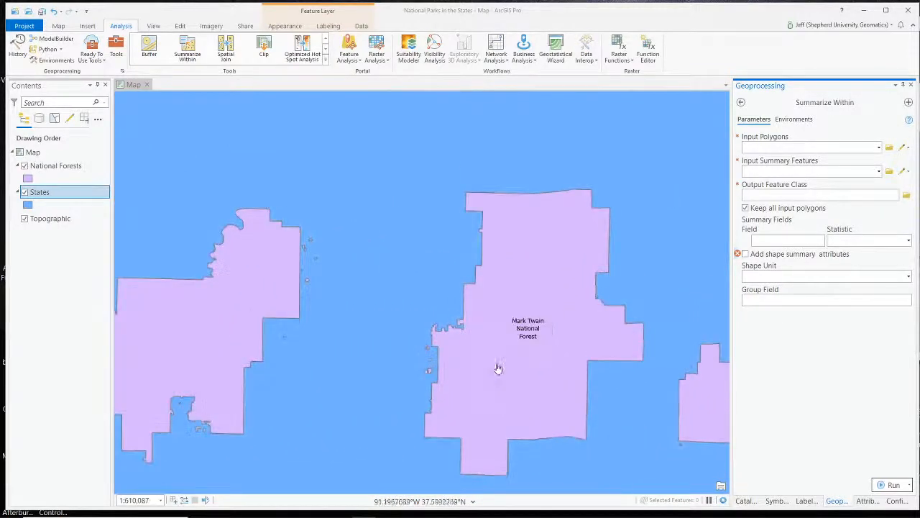
scroll(598, 313, "up", 1)
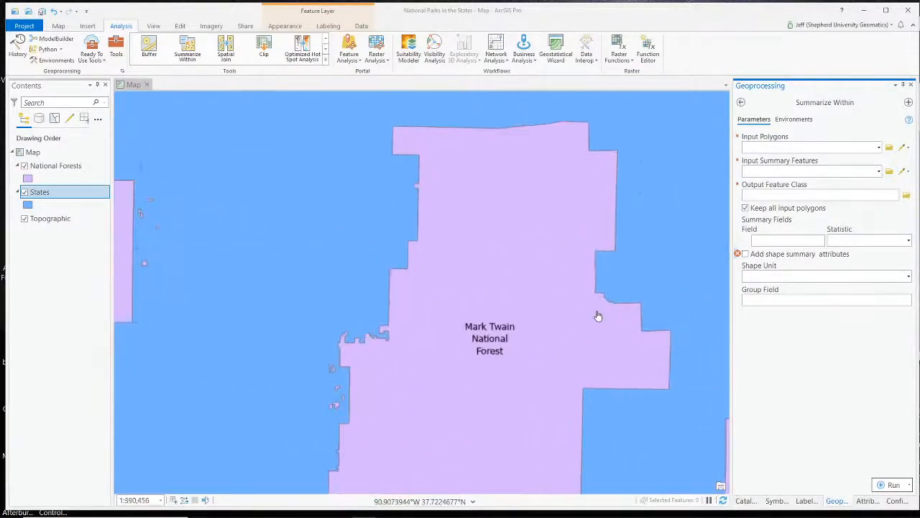
scroll(603, 310, "up", 2)
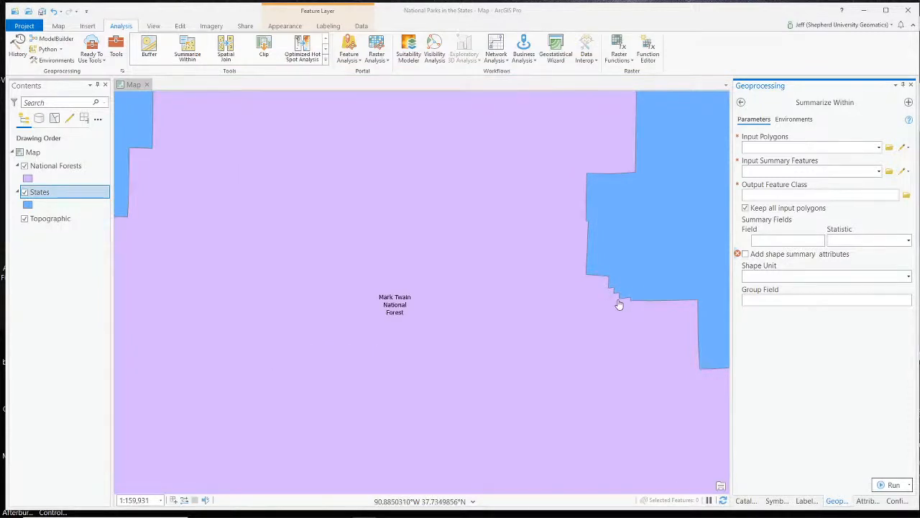
scroll(619, 305, "down", 1)
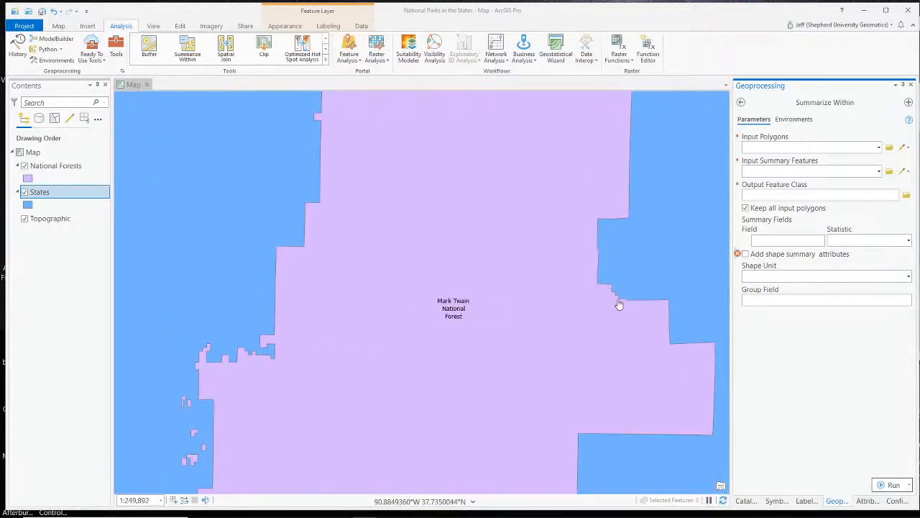
- Open the attribute table of the National Forests layer
scroll(620, 305, "down", 1)
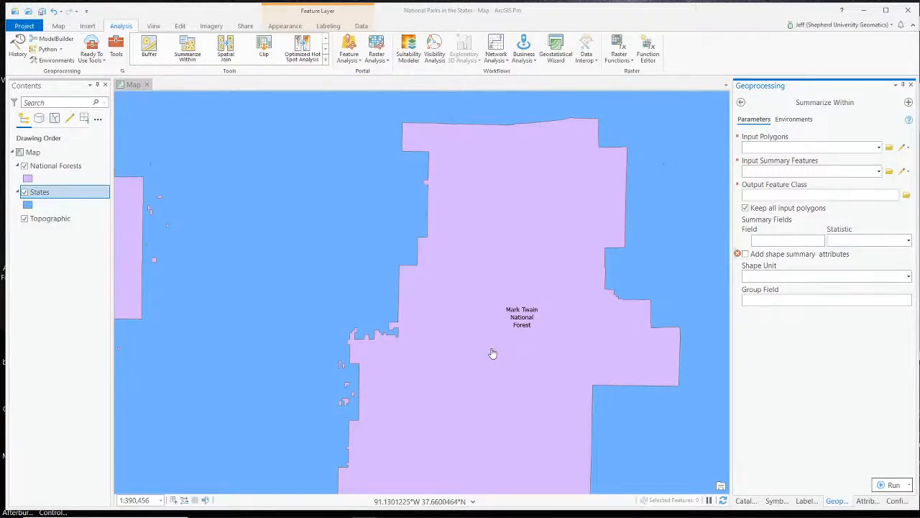
scroll(493, 353, "down", 2)
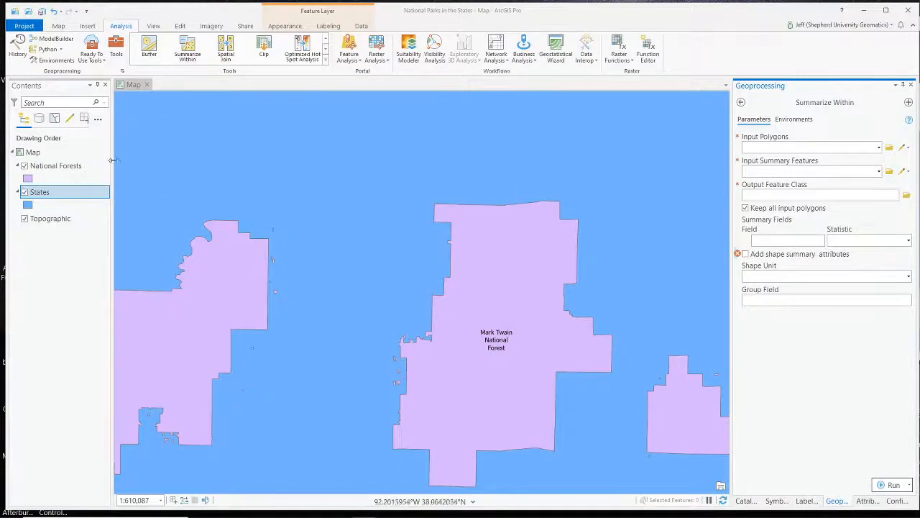
right_click(75, 167)
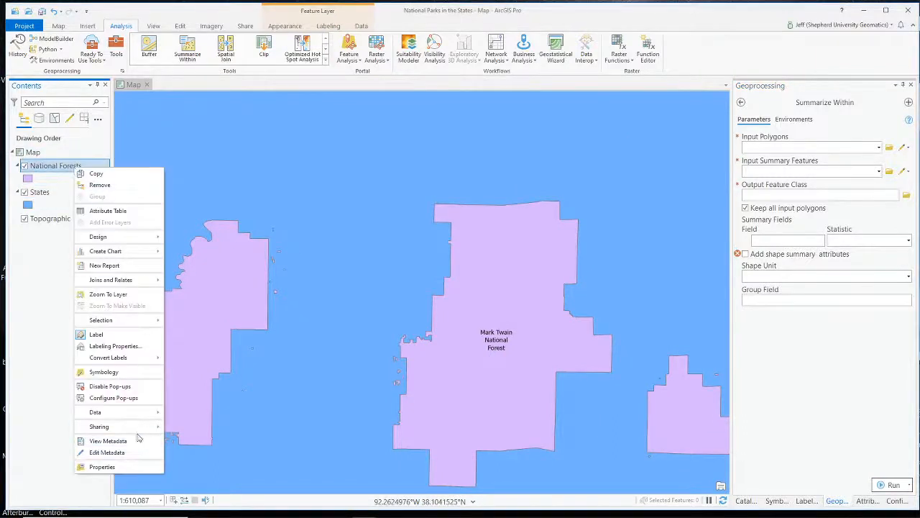
left_click(109, 210)
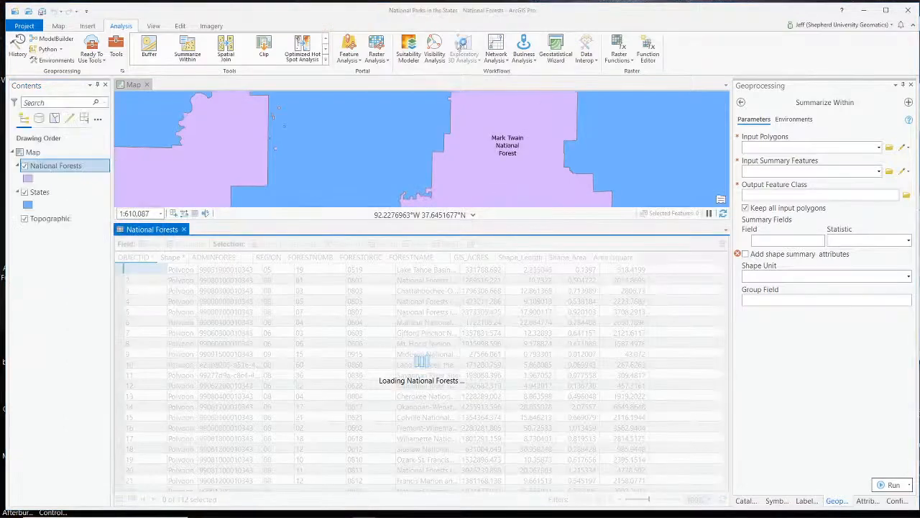
- Select Mark Twain National Forest on the map and show only its record in the table to read its square-mile area
left_click(245, 26)
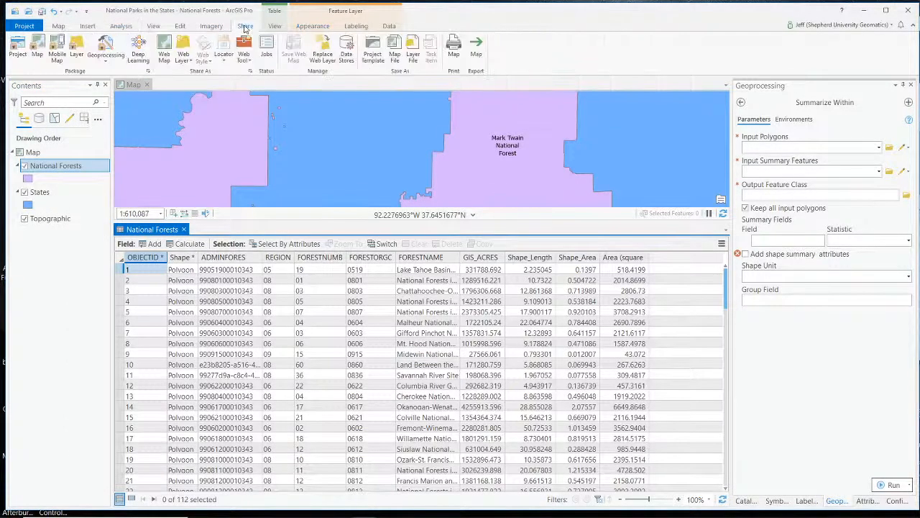
left_click(59, 27)
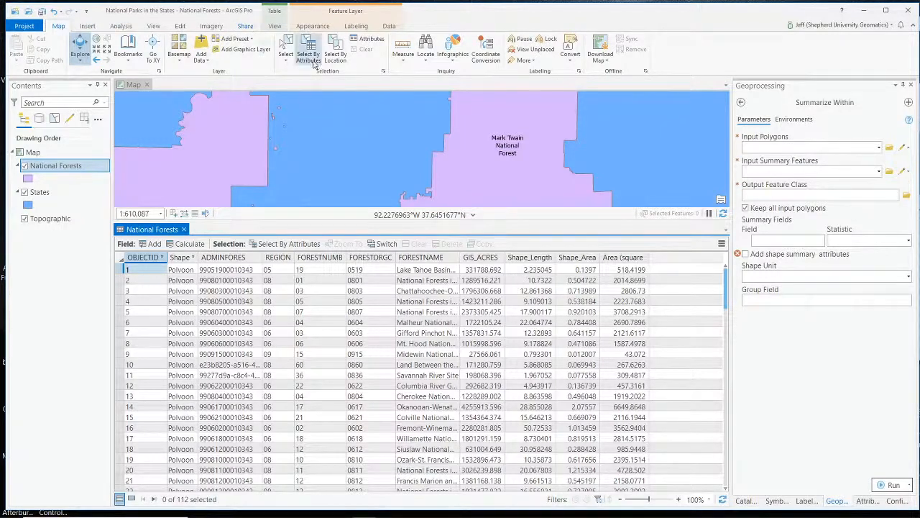
left_click(286, 49)
left_click(531, 147)
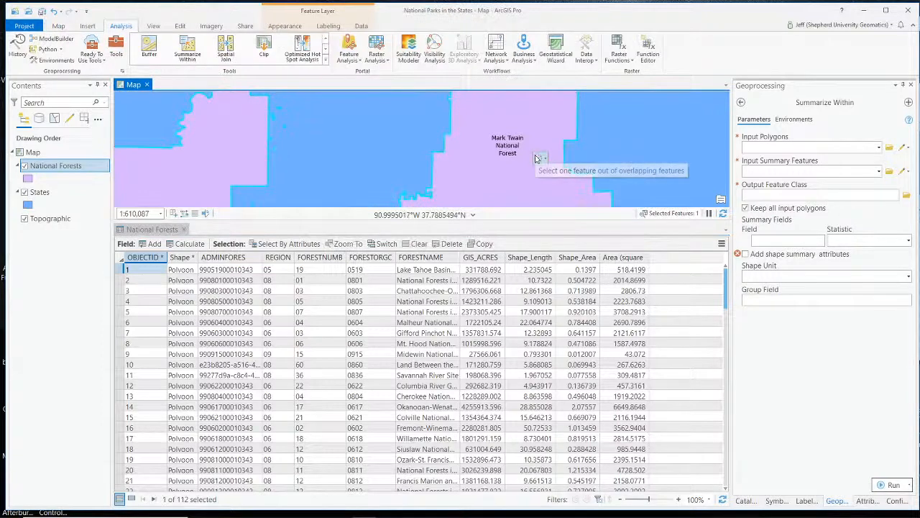
left_click(131, 500)
left_click(130, 500)
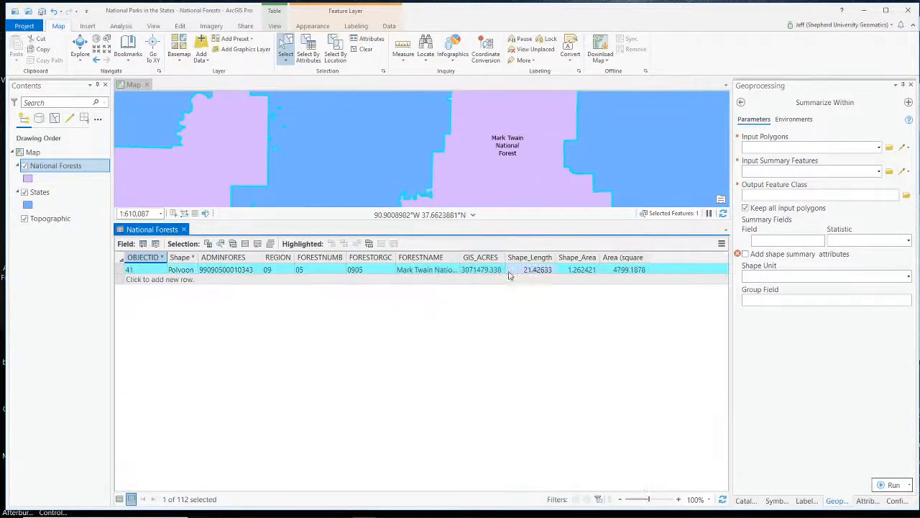
left_click(627, 272)
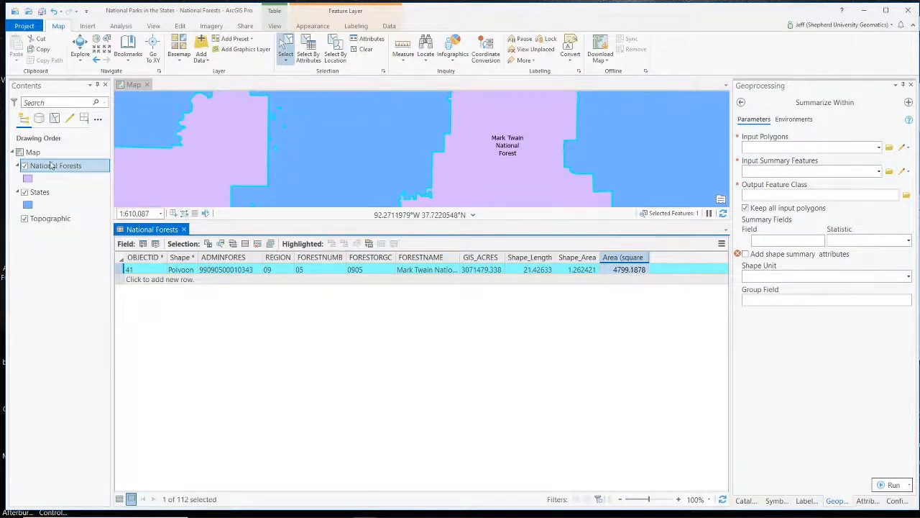
- Open the States attribute table and isolate Missouri's selected record to examine its Summarized area in SQUAREMILES and Sum Area_SqMiles fields
left_click(40, 194)
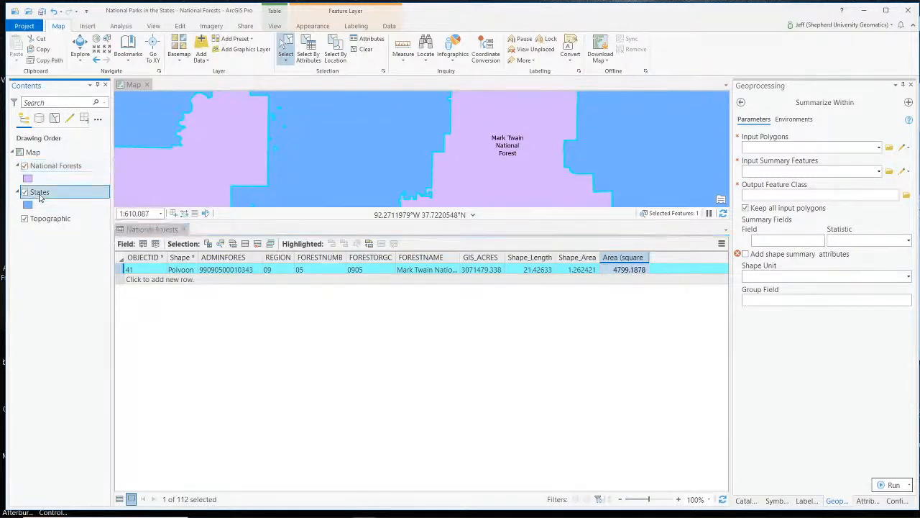
right_click(53, 196)
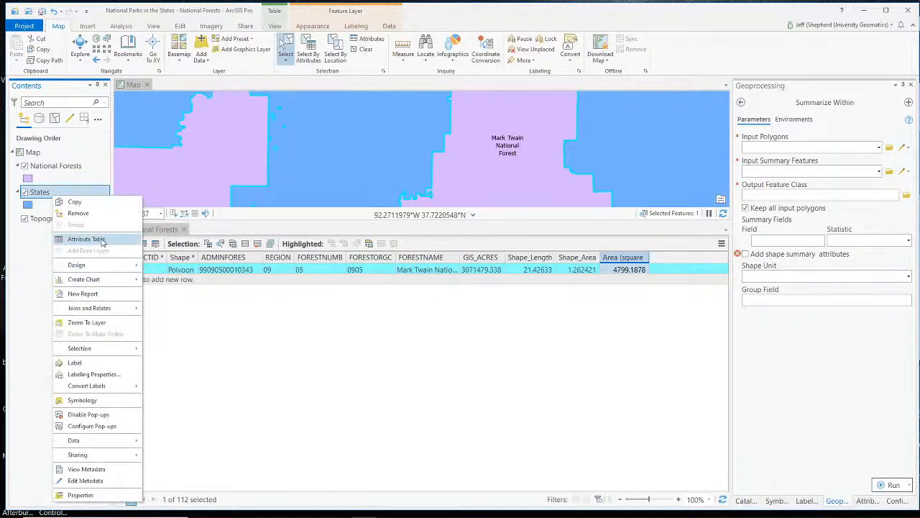
left_click(87, 239)
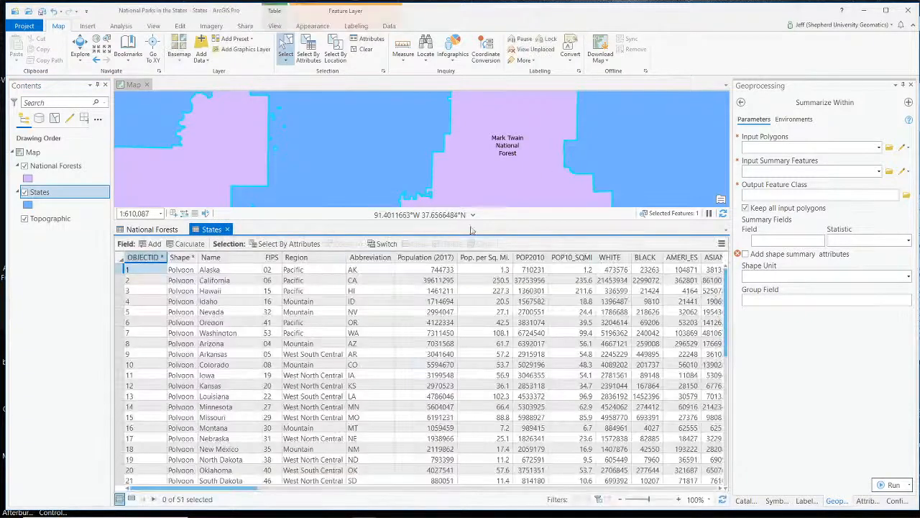
left_click(354, 162)
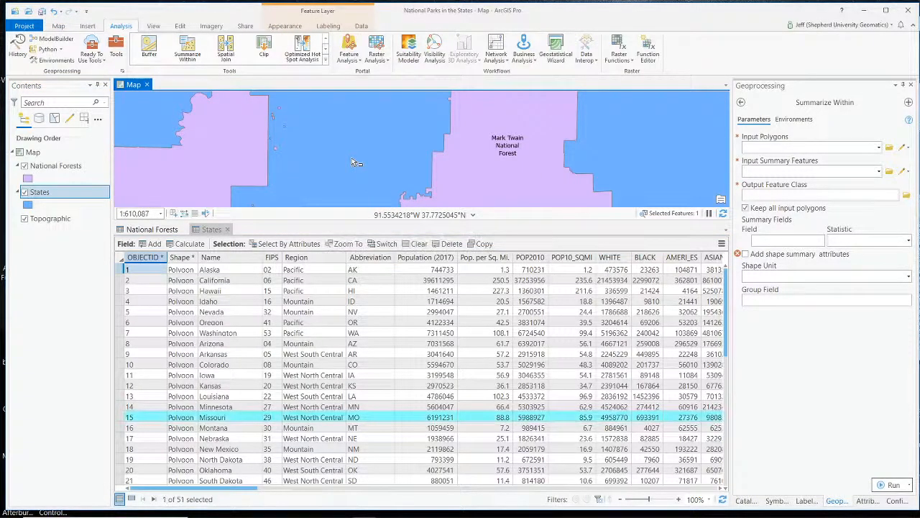
left_click(131, 499)
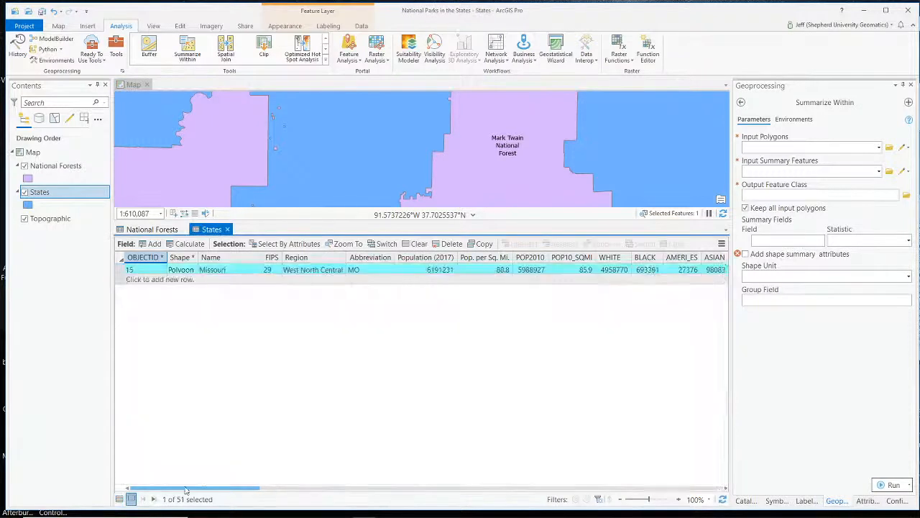
left_click_drag(228, 488, 701, 494)
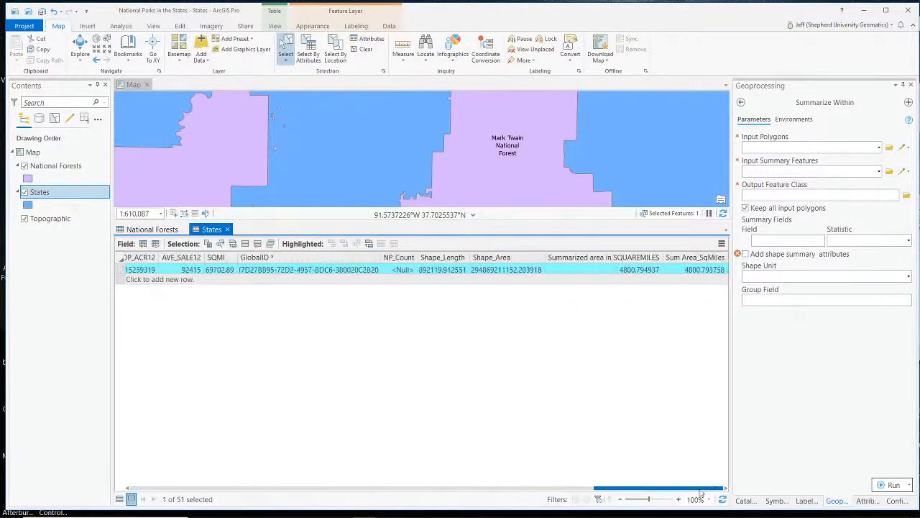
- Compare the reselected Mark Twain National Forest's area with Missouri's summarized areas across the two attribute tables, and close both tables
left_click(136, 230)
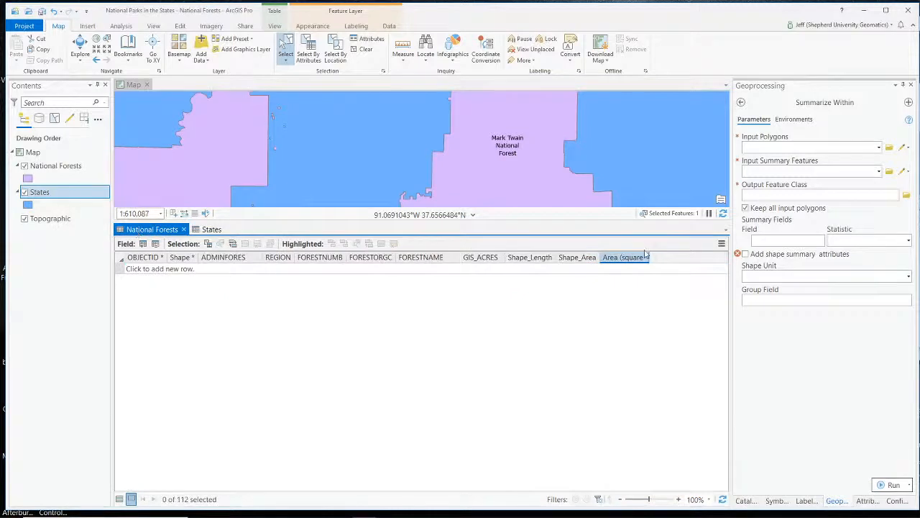
left_click(505, 173)
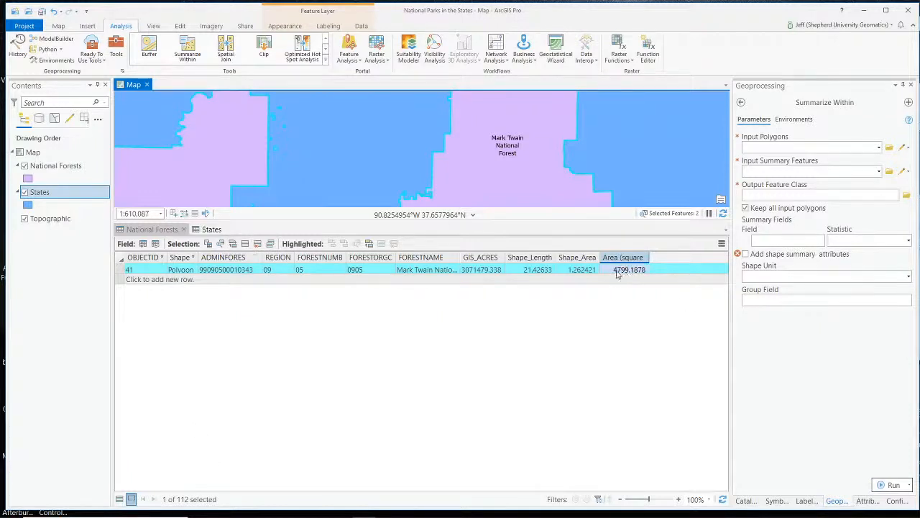
left_click(211, 229)
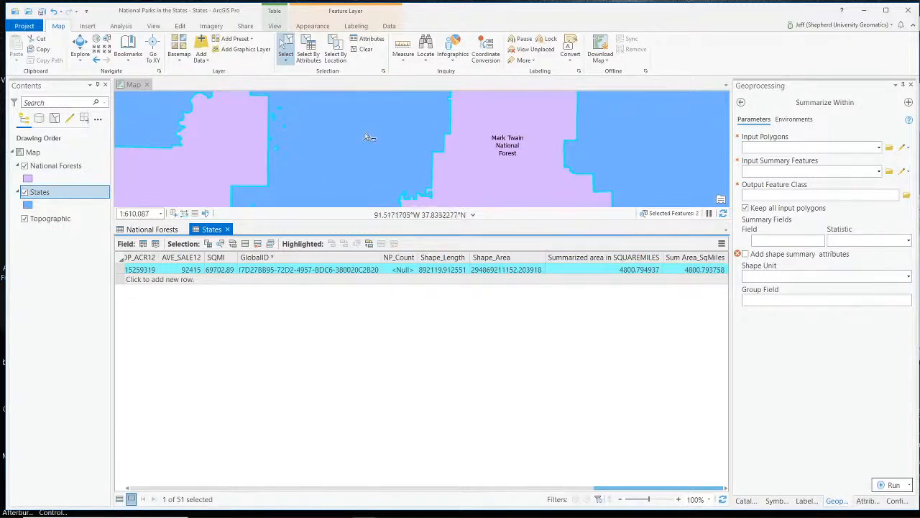
left_click(227, 228)
left_click(189, 228)
- Select the state of Minnesota on the map
scroll(449, 207, "down", 3)
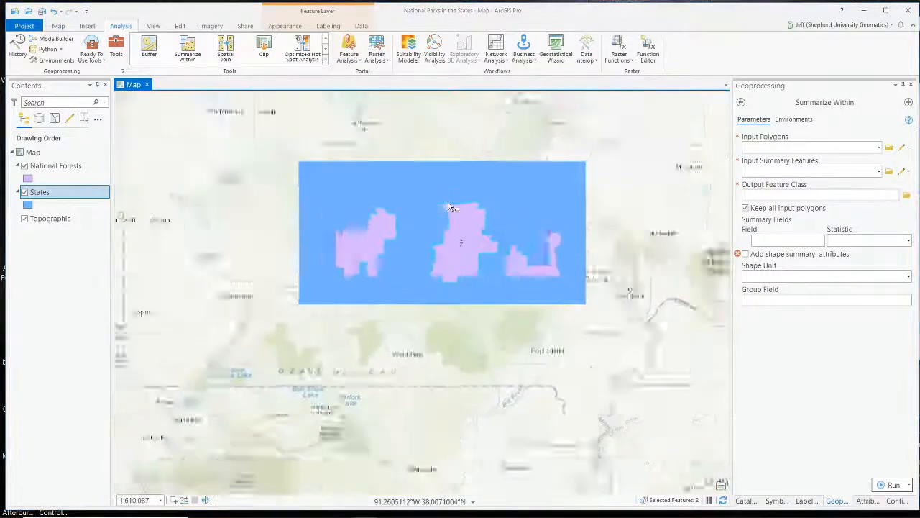
scroll(337, 301, "up", 3)
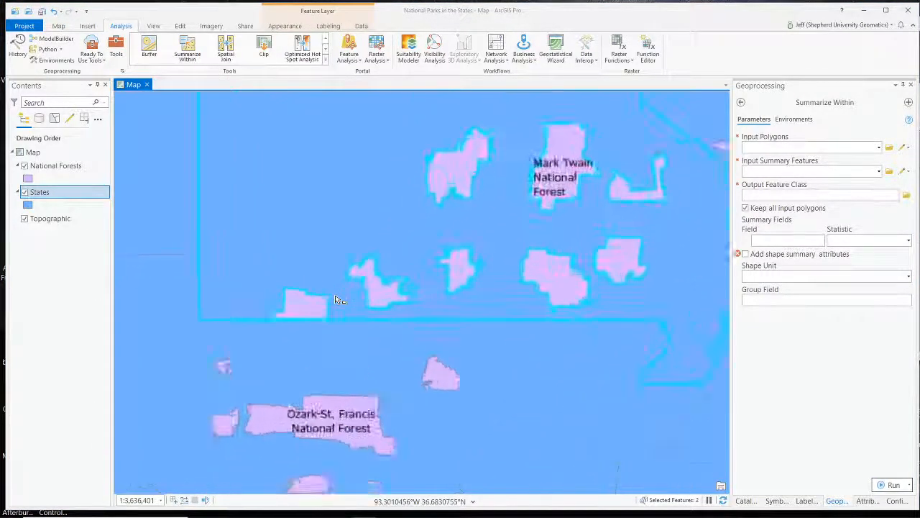
scroll(338, 302, "down", 6)
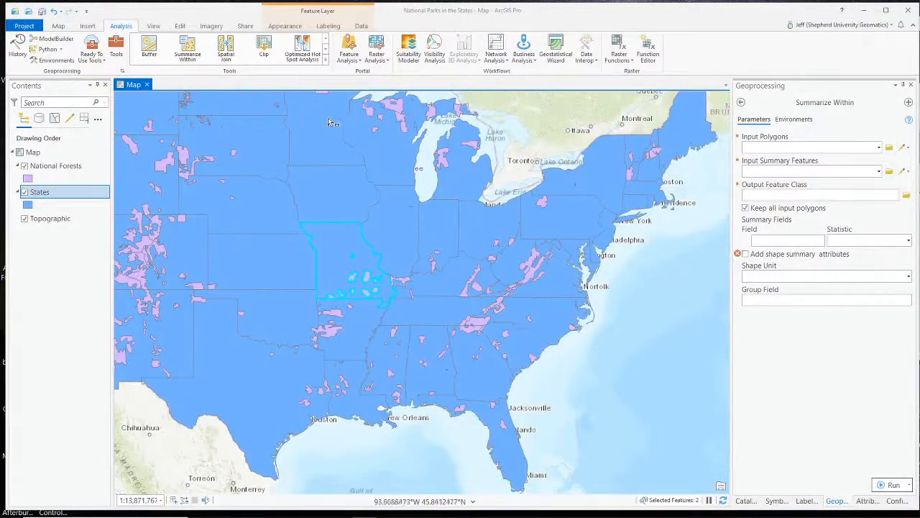
left_click_drag(332, 121, 392, 260)
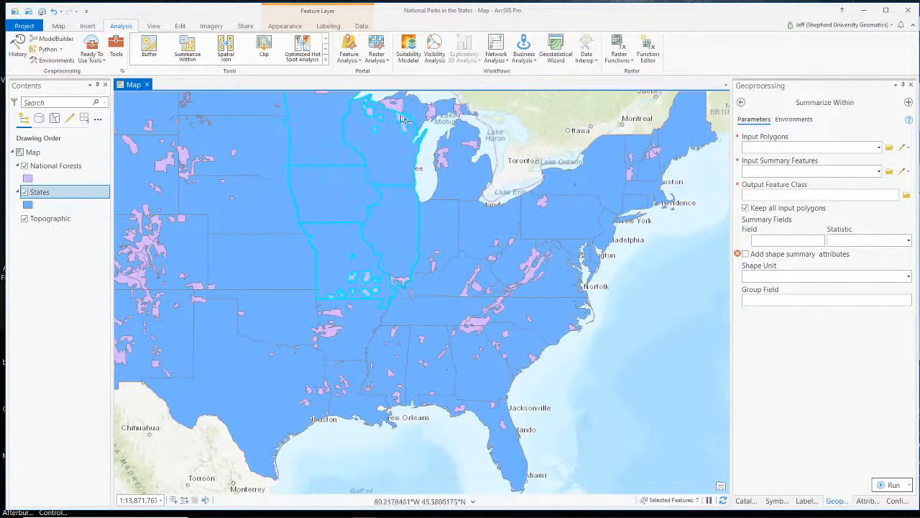
left_click(327, 105)
- Open the pop-up of Superior National Forest in northeastern Minnesota to read its area
left_click(58, 26)
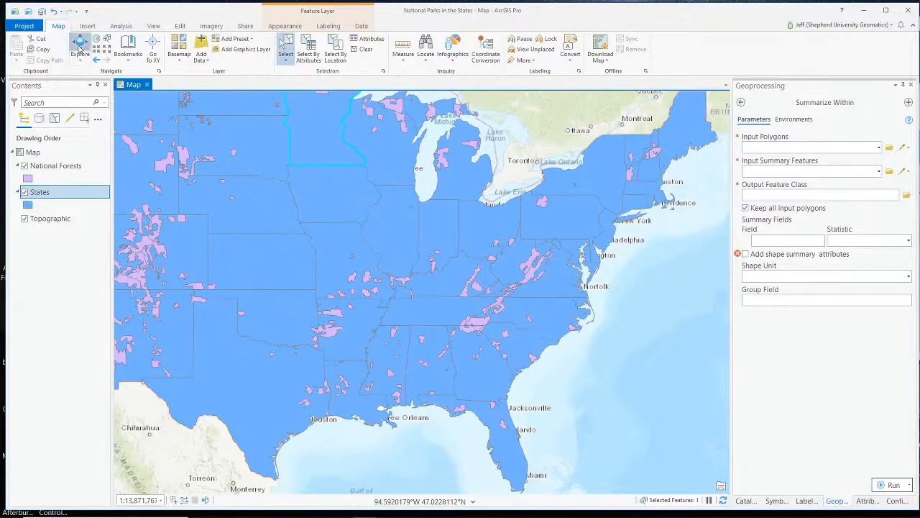
left_click(79, 48)
left_click_drag(389, 133, 469, 308)
scroll(428, 272, "up", 2)
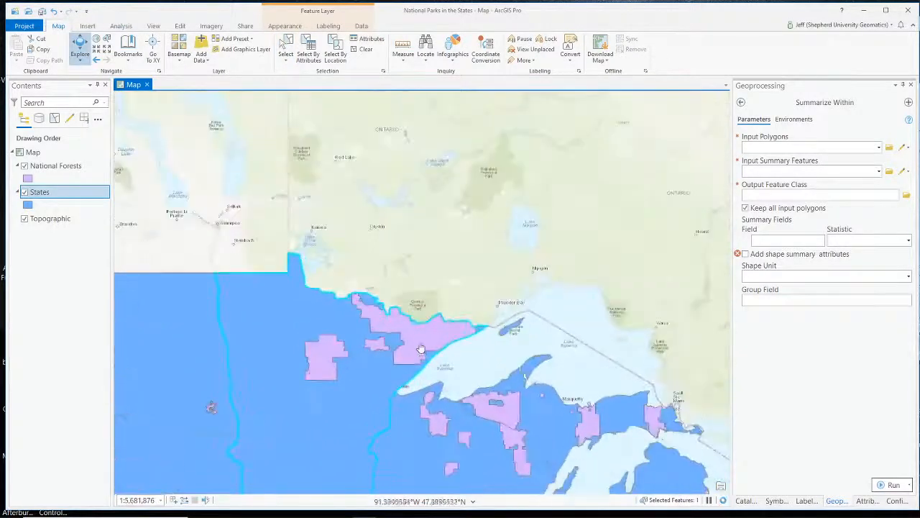
left_click(416, 351)
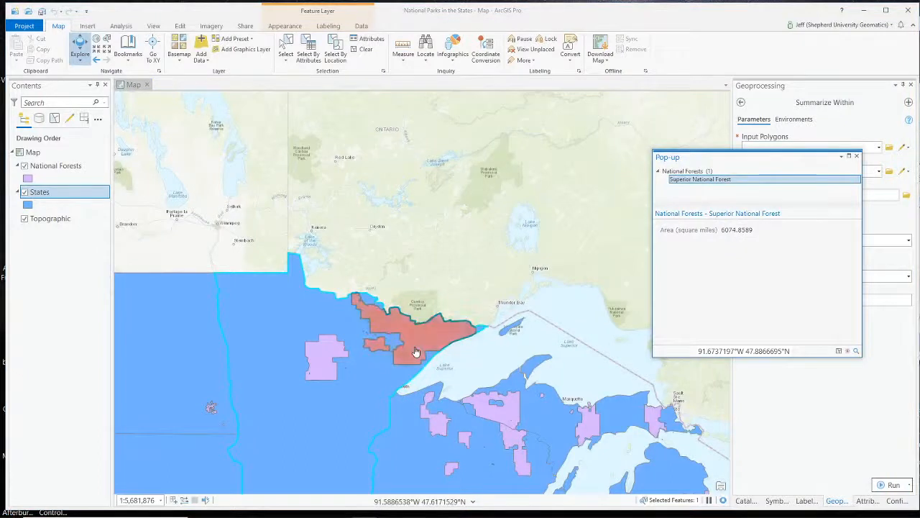
- Select Superior National Forest and examine at close range how its northern boundary matches the States layer's border along Canada
left_click(285, 47)
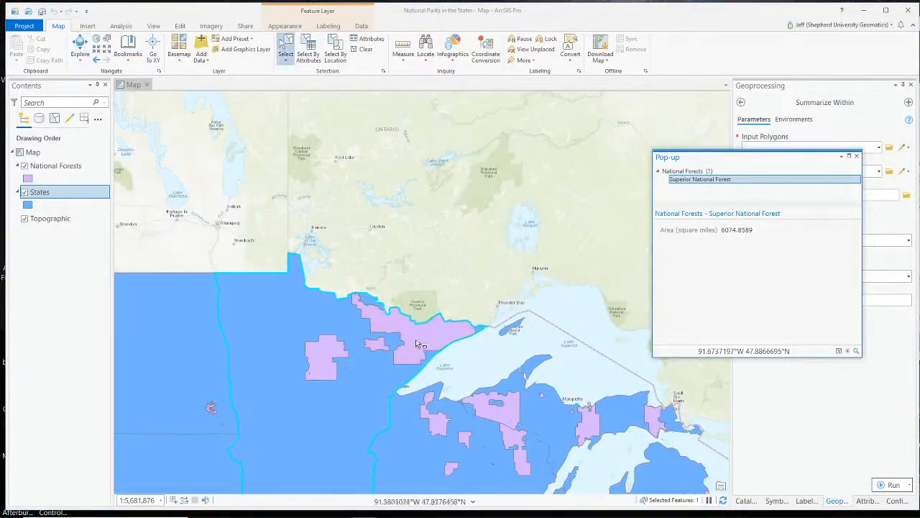
left_click(417, 343)
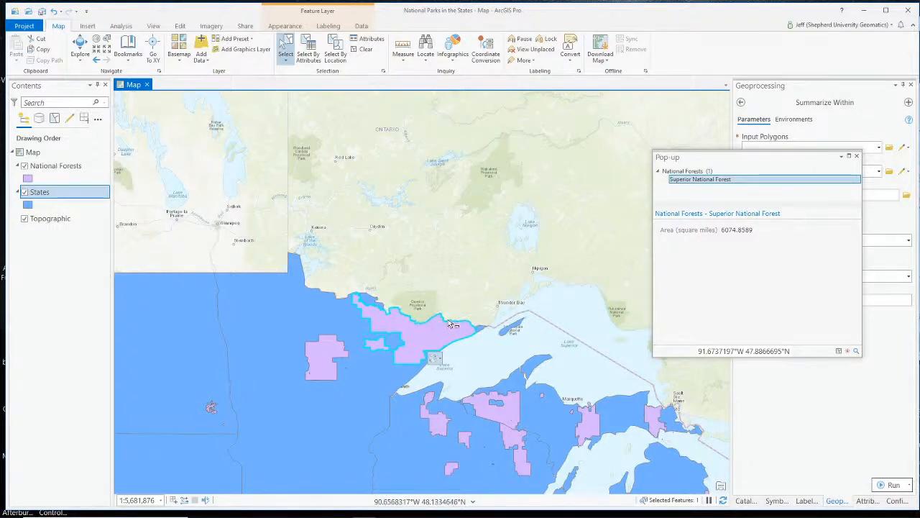
scroll(450, 324, "up", 5)
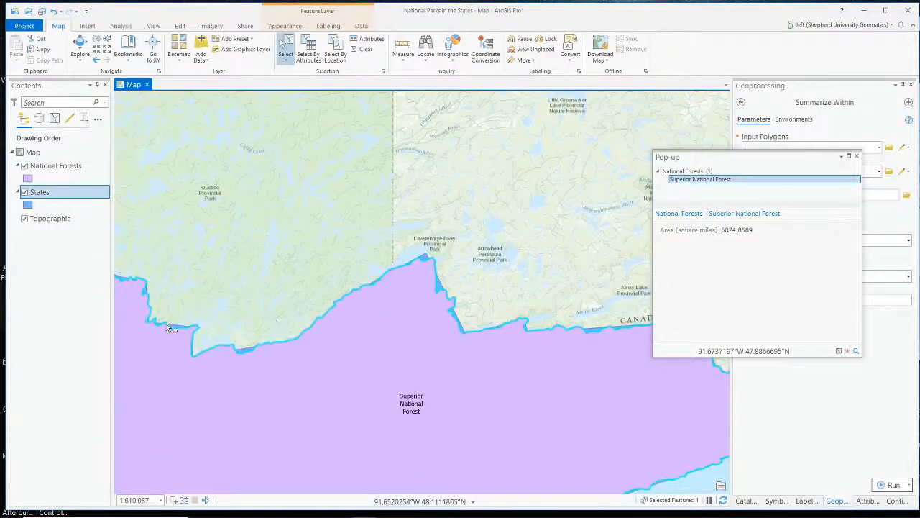
scroll(170, 329, "up", 4)
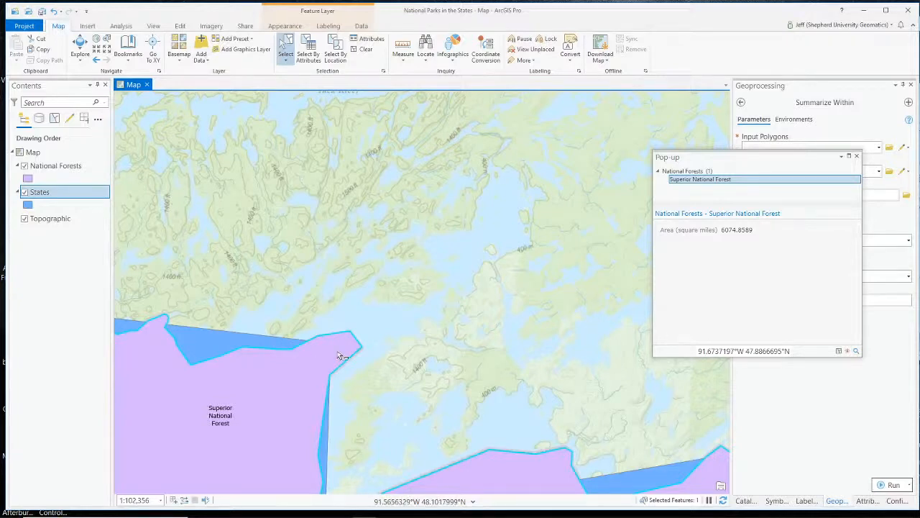
scroll(345, 357, "down", 4)
scroll(496, 390, "up", 6)
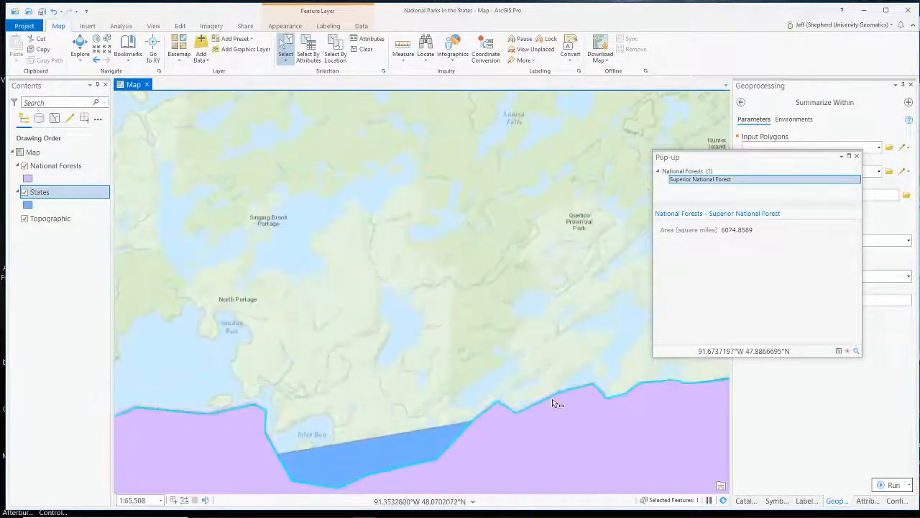
scroll(566, 403, "down", 2)
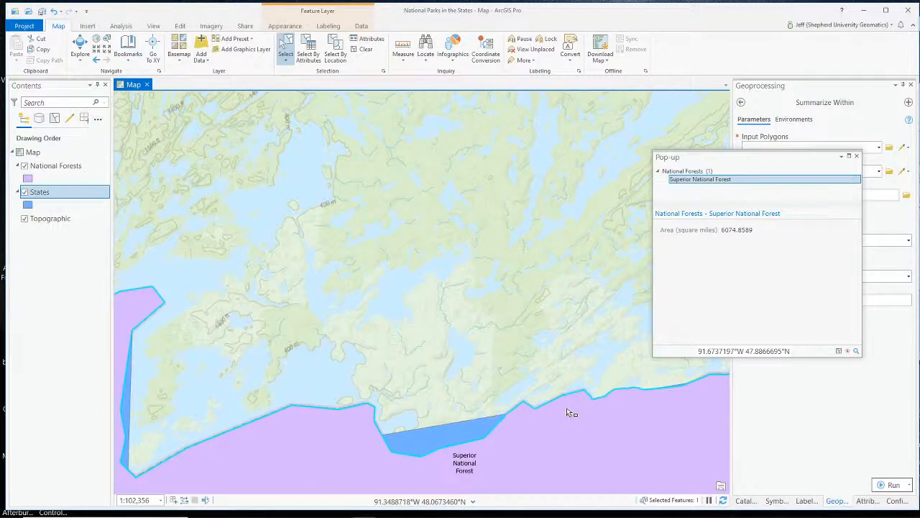
scroll(572, 414, "down", 6)
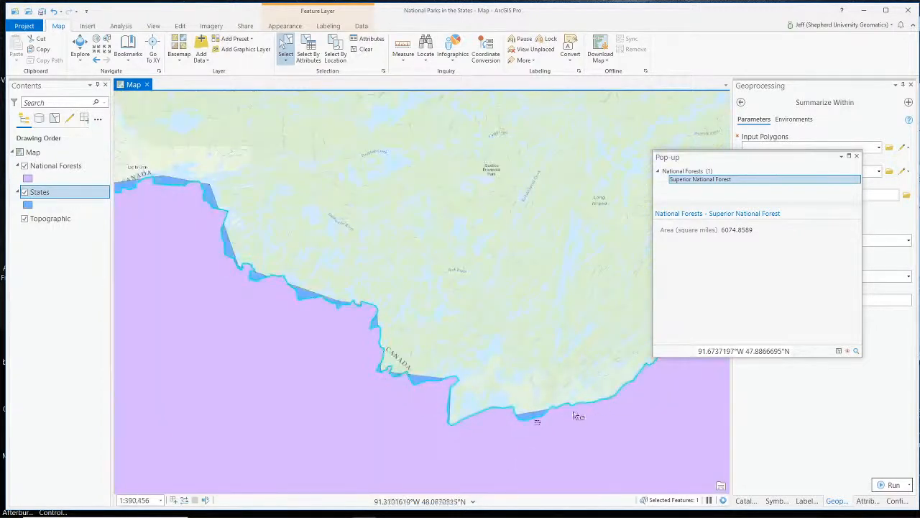
scroll(573, 416, "down", 4)
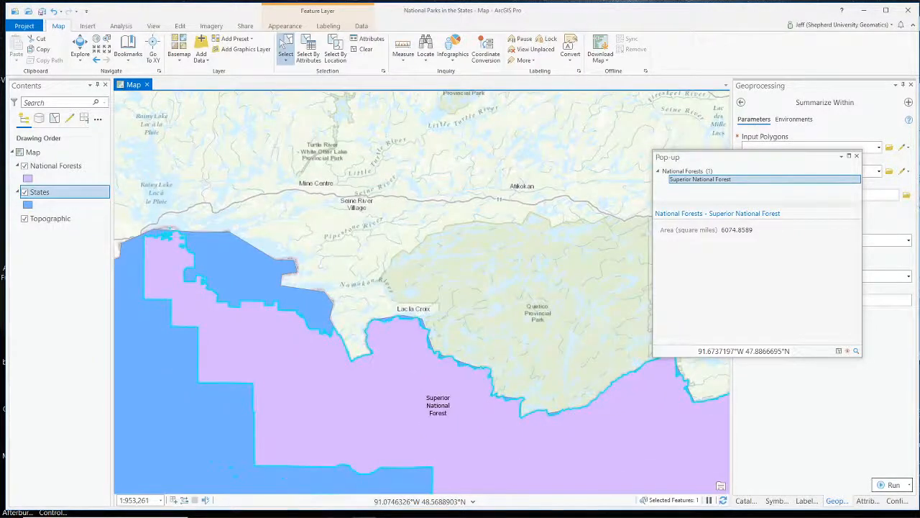
- Clear the map selection and close the Superior National Forest pop-up
key("alt+Tab")
scroll(652, 433, "up", 2)
left_click(604, 440)
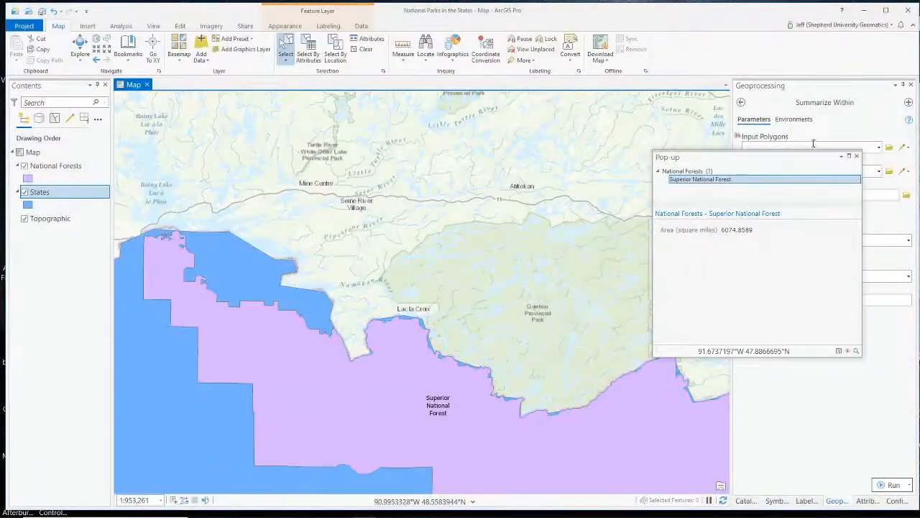
left_click(857, 156)
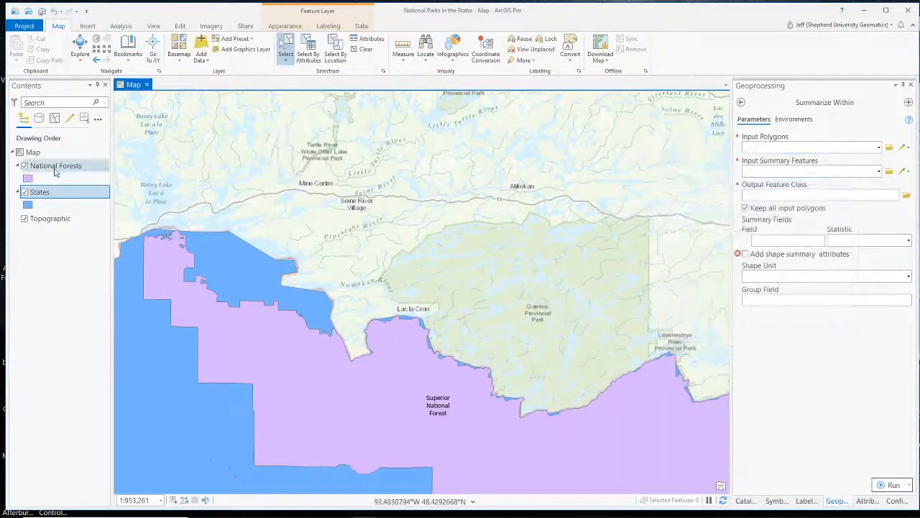
- Open the States layer's attribute table and look over the summarized forest area columns at its far end
right_click(52, 193)
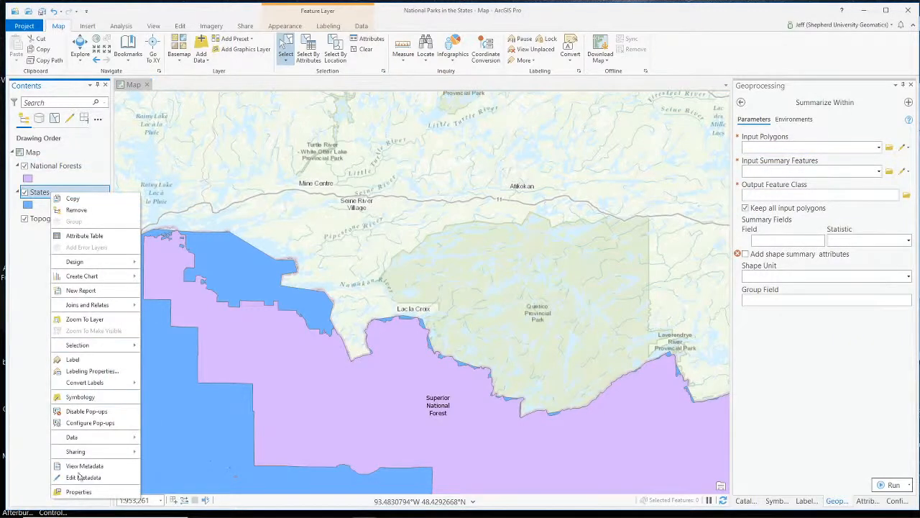
left_click(81, 238)
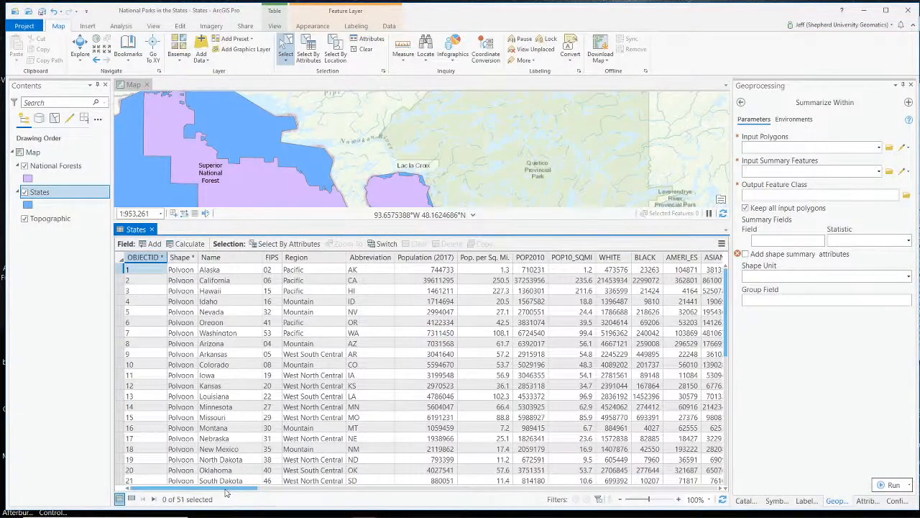
left_click_drag(226, 492, 695, 501)
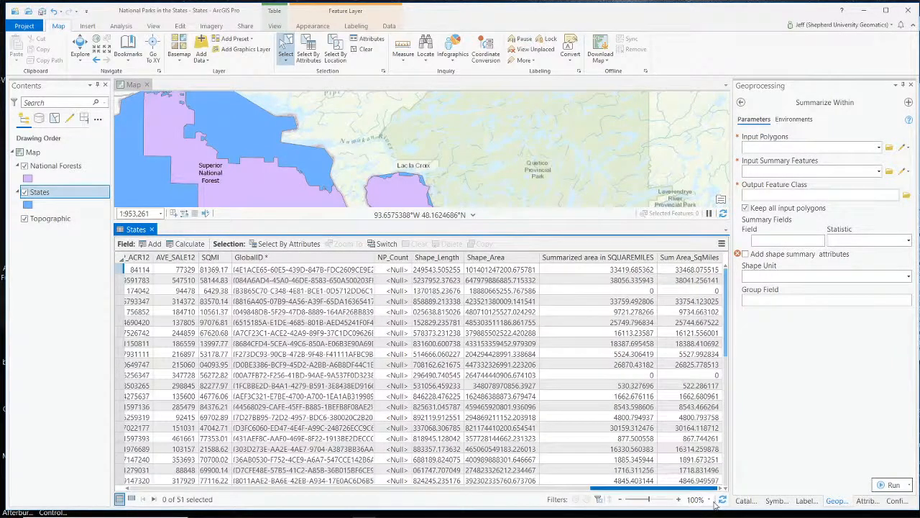
mouse_move(689, 511)
left_mouse_down()
mouse_move(660, 512)
mouse_move(688, 512)
left_mouse_up()
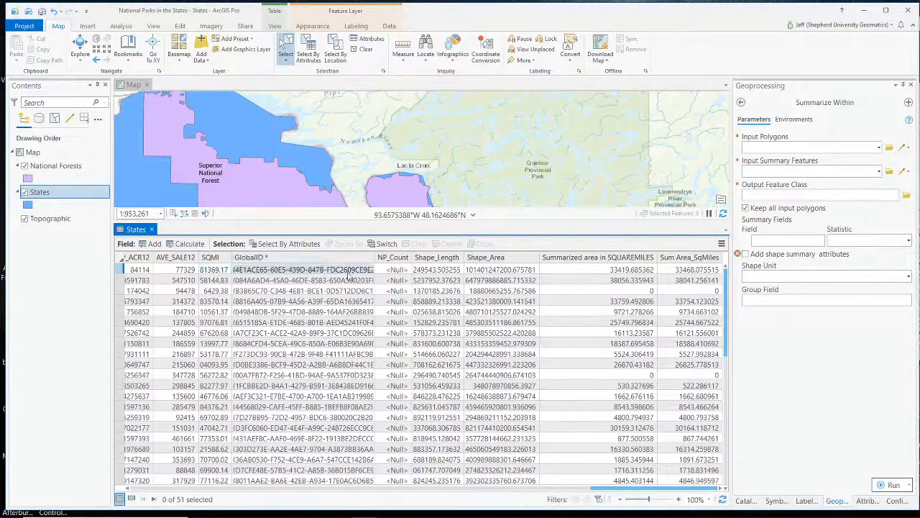
left_click(689, 270)
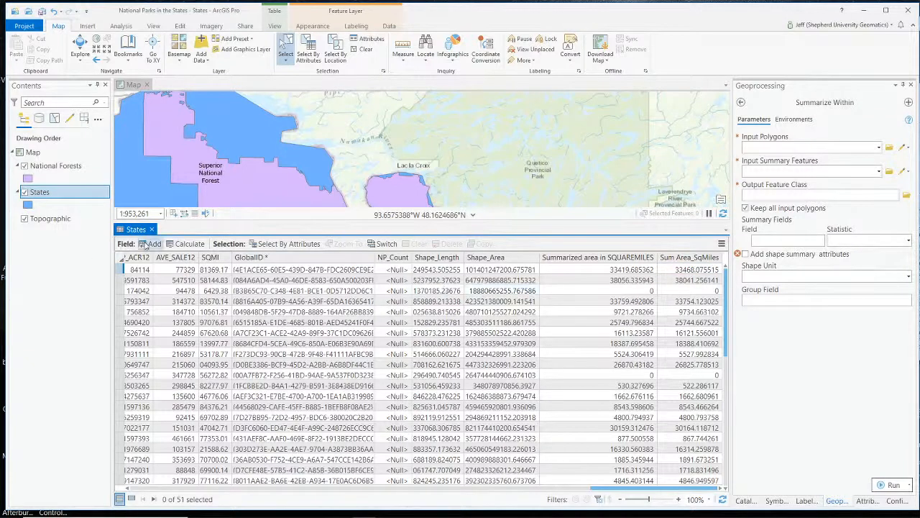
- Add a new field named FractionOfForests to the States table
left_click(152, 244)
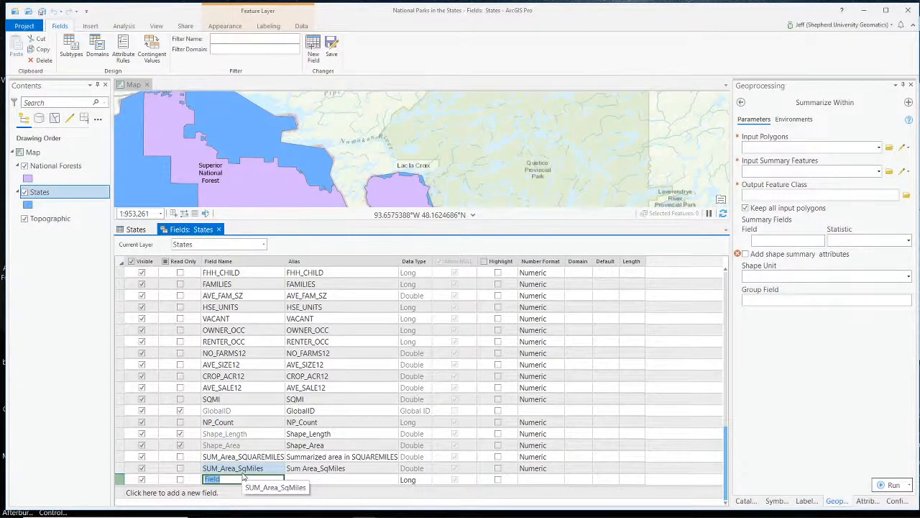
type("FractionOfFore")
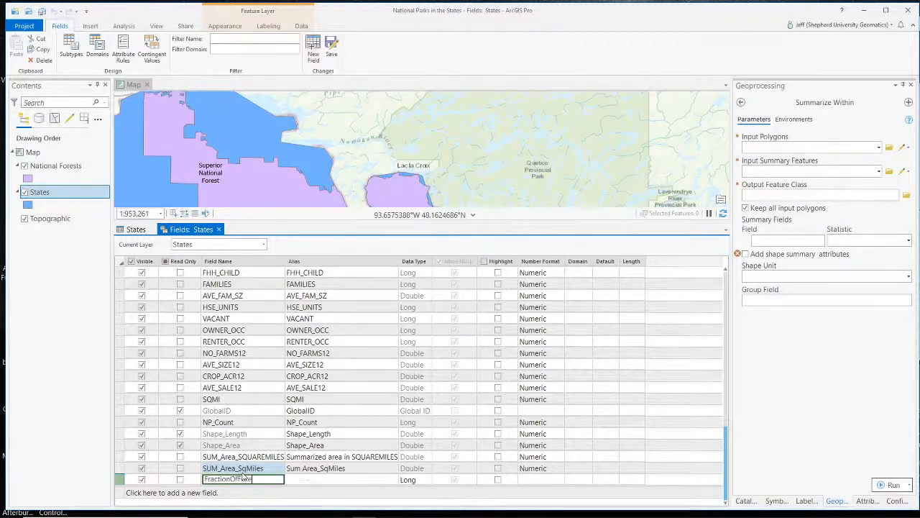
type("sts")
key("Tab")
type("Fract")
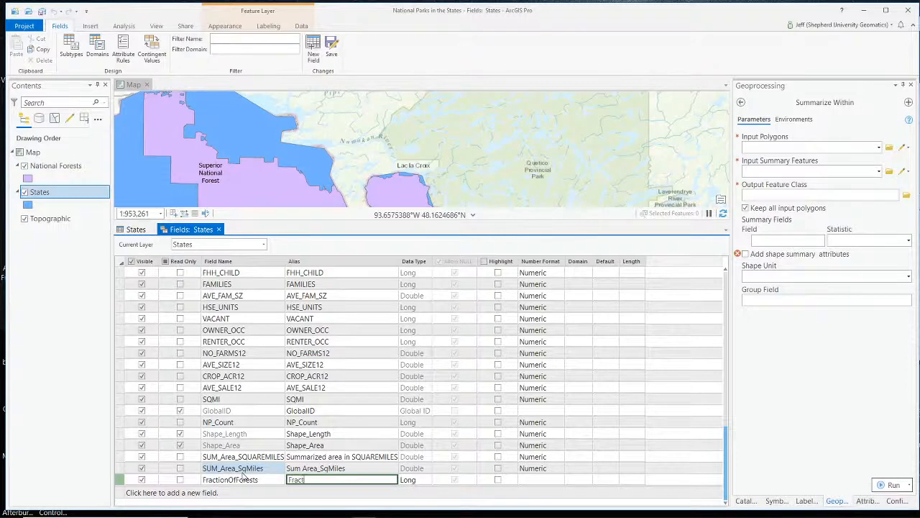
type("ion of")
key("ctrl+BackSpace")
key("ctrl+BackSpace")
type("F")
type("atio of")
key("ctrl+BackSpace")
key("ctrl+BackSpace")
type("Fraction")
key("BackSpace")
key("BackSpace")
key("BackSpace")
key("BackSpace")
key("BackSpace")
key("BackSpace")
key("BackSpace")
key("BackSpace")
key("BackSpace")
key("BackSpace")
key("BackSpace")
key("BackSpace")
key("BackSpace")
key("BackSpace")
key("BackSpace")
key("BackSpace")
key("BackSpace")
key("BackSpace")
key("BackSpace")
key("BackSpace")
type("Area of Nationa")
type("l Forest")
key("BackSpace")
key("BackSpace")
key("BackSpace")
key("BackSpace")
key("BackSpace")
key("BackSpace")
key("BackSpace")
key("BackSpace")
key("BackSpace")
key("BackSpace")
key("BackSpace")
key("BackSpace")
key("BackSpace")
key("BackSpace")
key("BackSpace")
key("BackSpace")
key("BackSpace")
key("BackSpace")
key("BackSpace")
key("BackSpace")
- Give the FractionOfForests field the alias "Ratio of National Forest Land to Total Land Area" and the data type Double
type("National Fore")
type("otal Land")
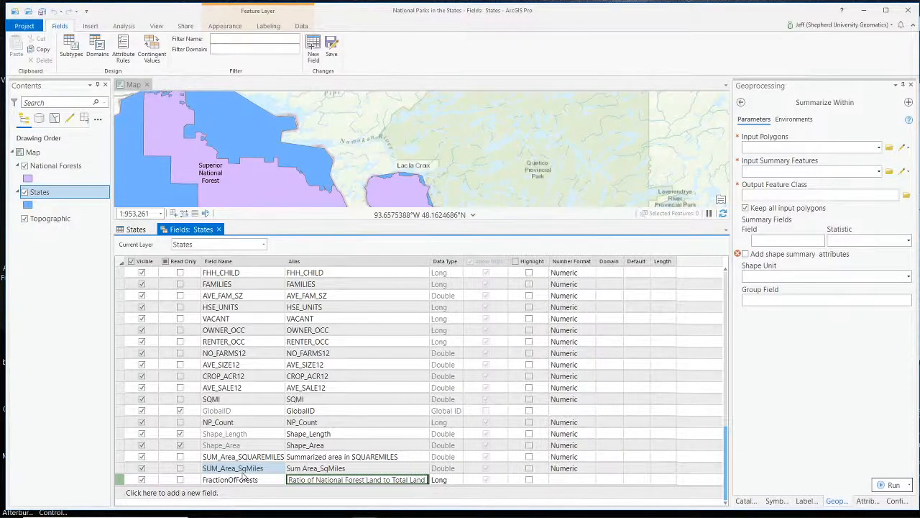
type(" Area")
key("Tab")
key("alt+Down")
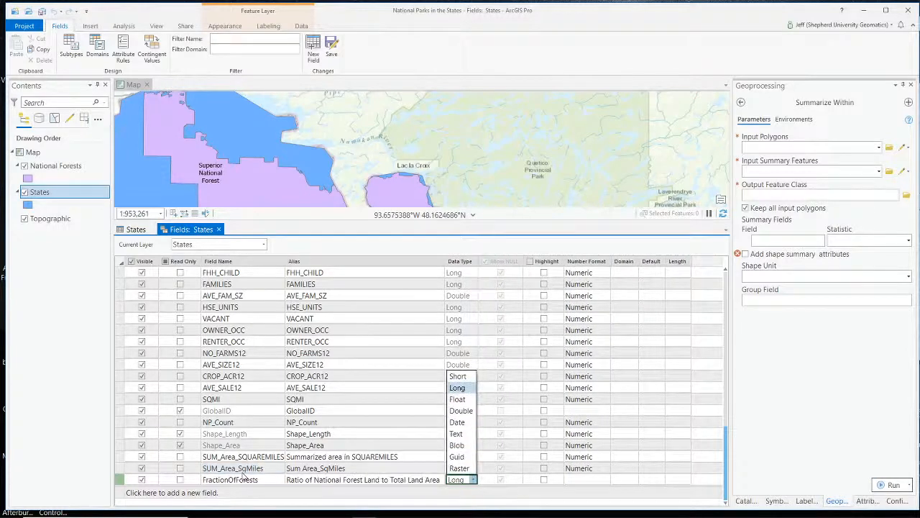
left_click(461, 411)
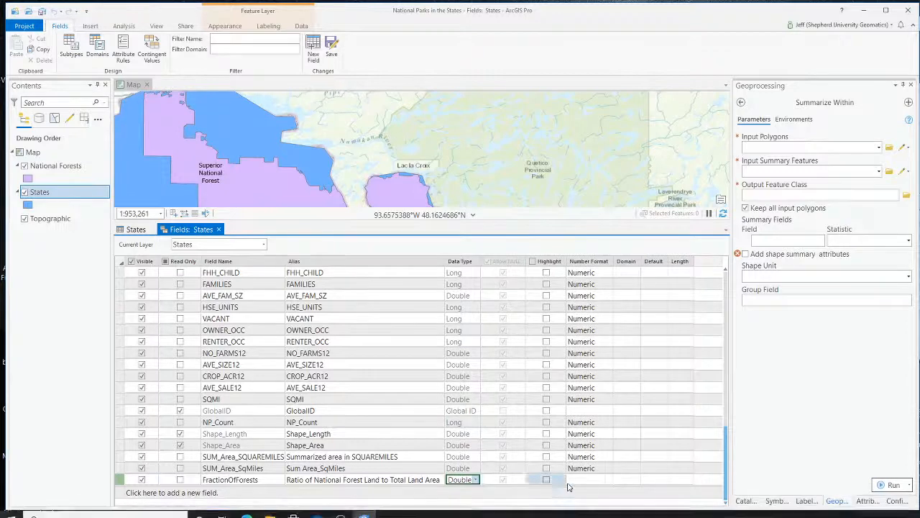
- Format the FractionOfForests field as Numeric with 3 decimal places, and save and close the field design
left_click(574, 480)
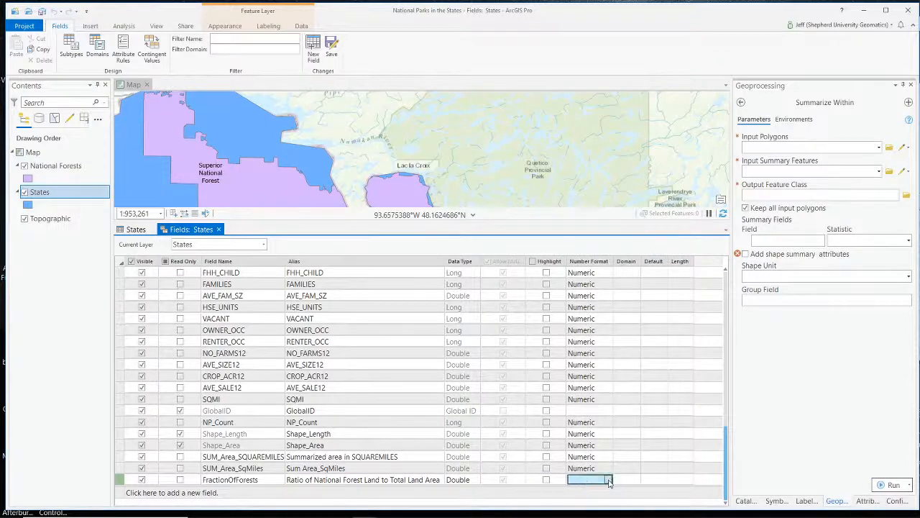
left_click(609, 481)
left_click(471, 248)
left_click(478, 273)
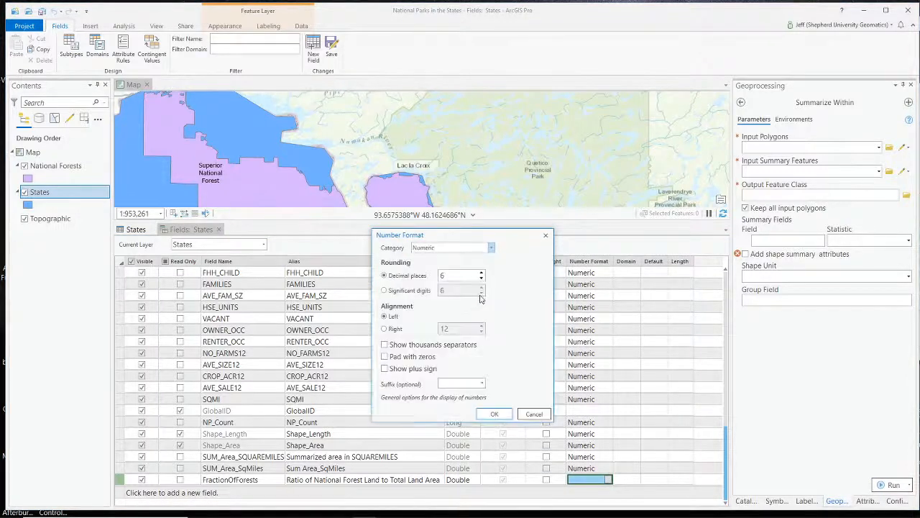
left_click(481, 279)
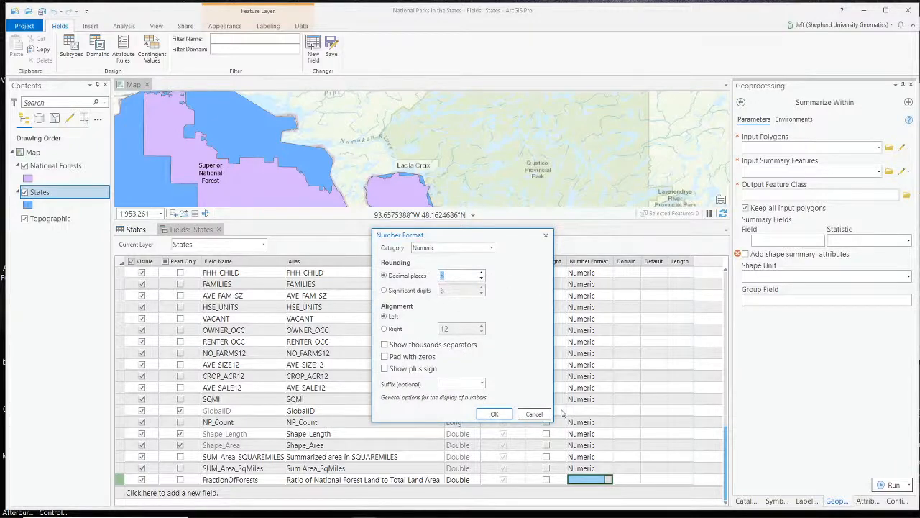
left_click(495, 414)
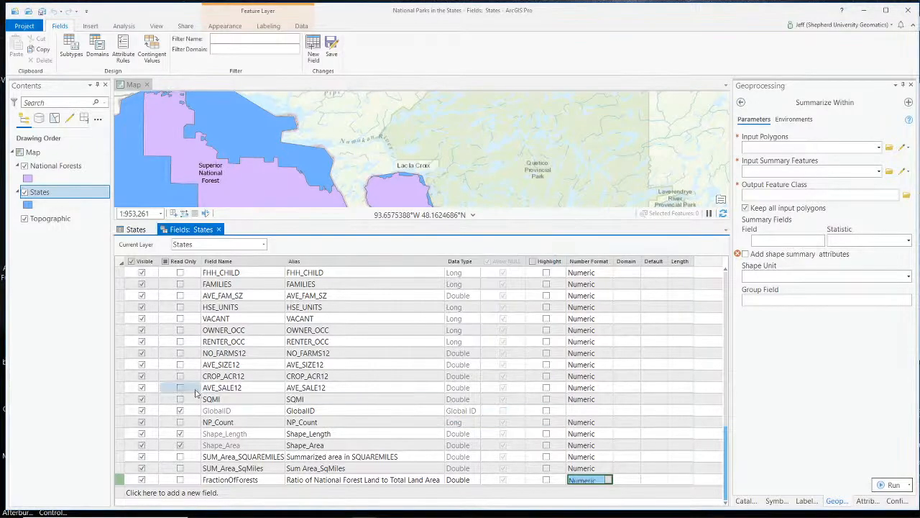
left_click(332, 49)
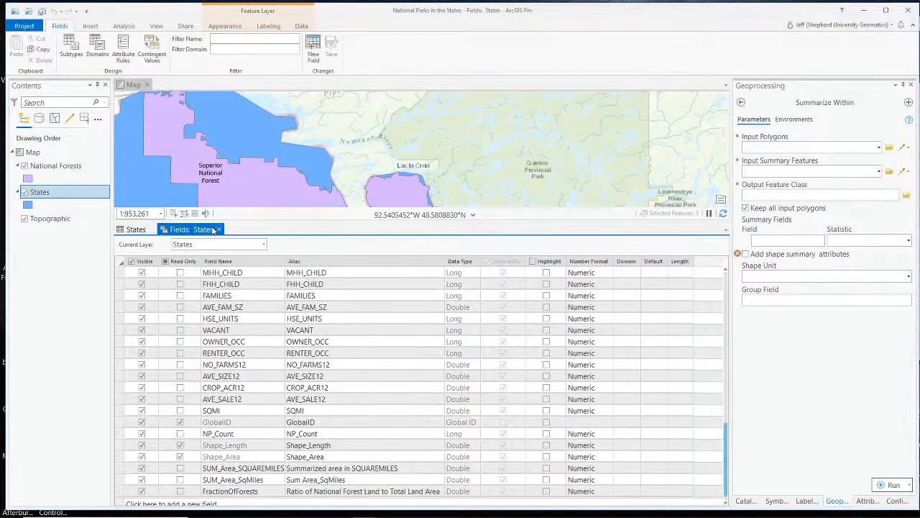
left_click(220, 229)
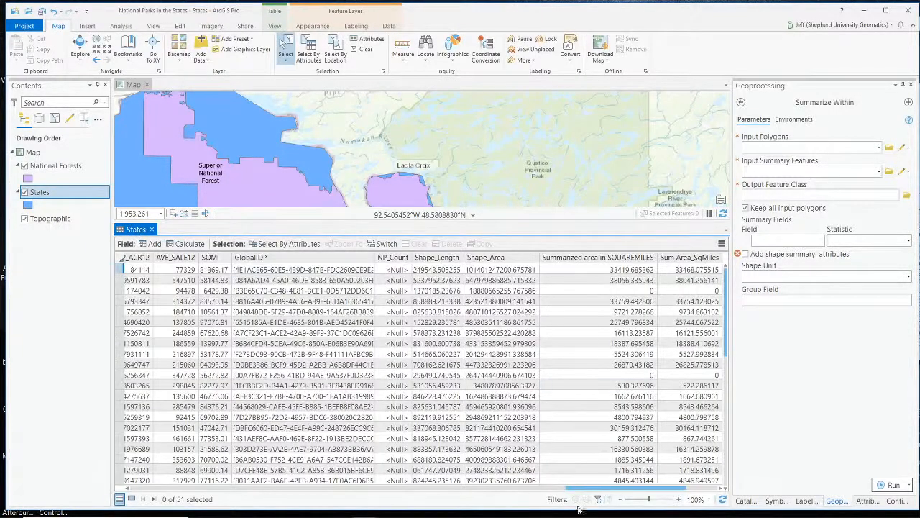
- Calculate the Ratio of National Forest Land to Total Land Area field as !SQMI! / !SUM_Area_SqMiles! and check the first row's full value
left_click_drag(623, 488, 656, 488)
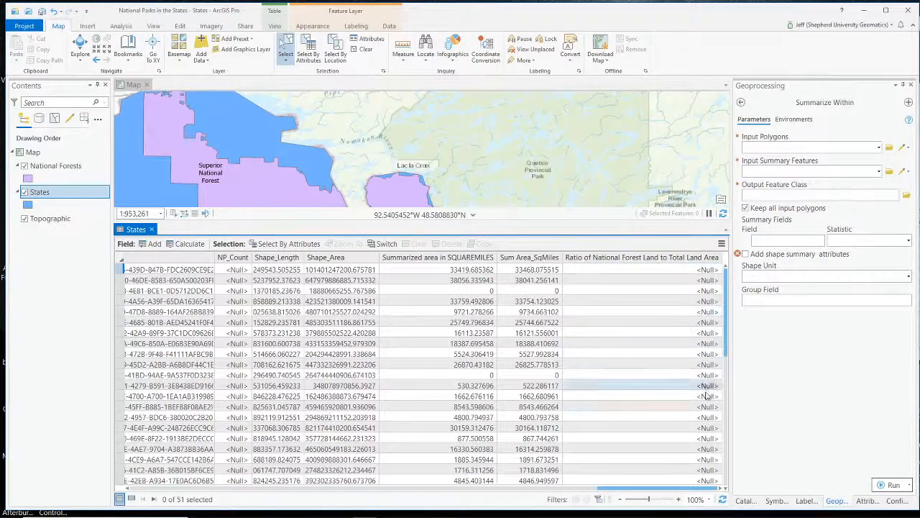
right_click(691, 257)
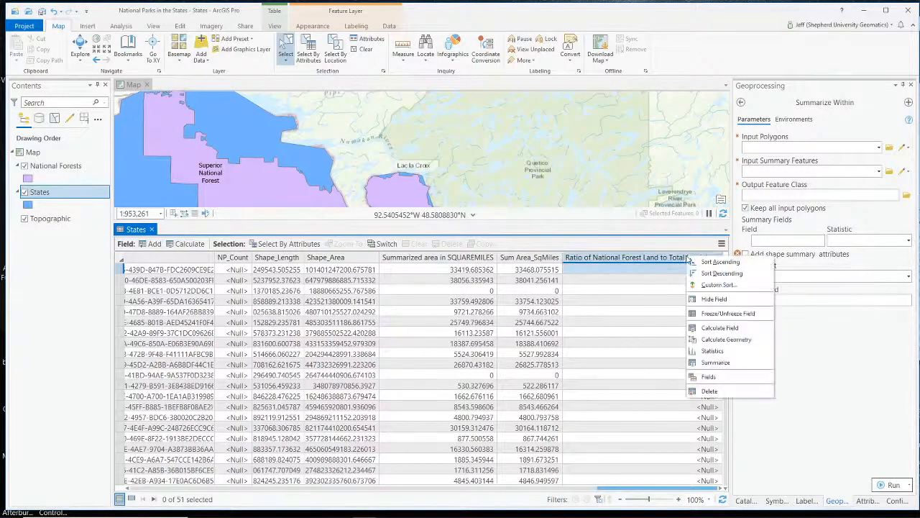
left_click(716, 329)
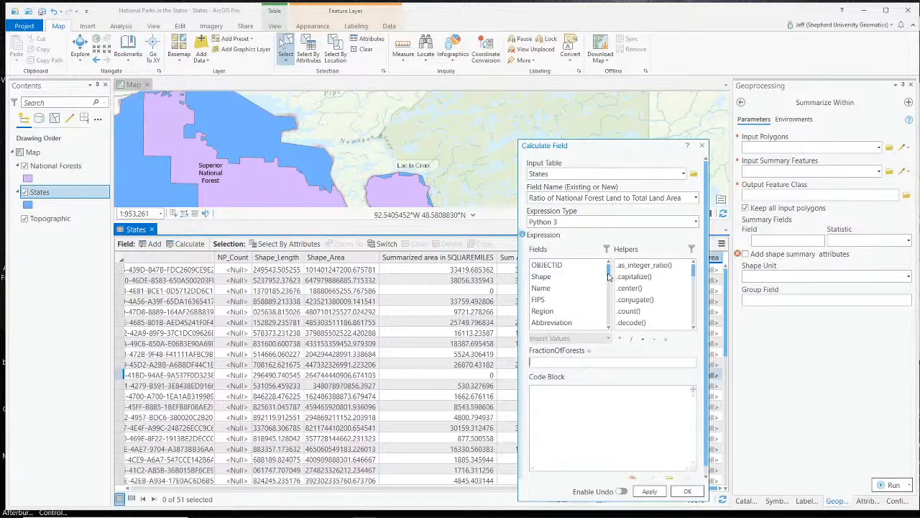
left_click_drag(610, 271, 609, 324)
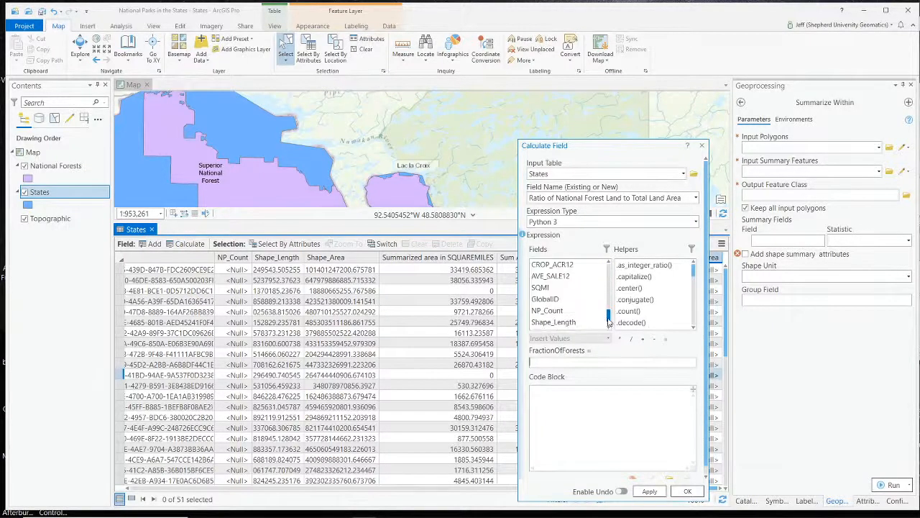
left_click(547, 290)
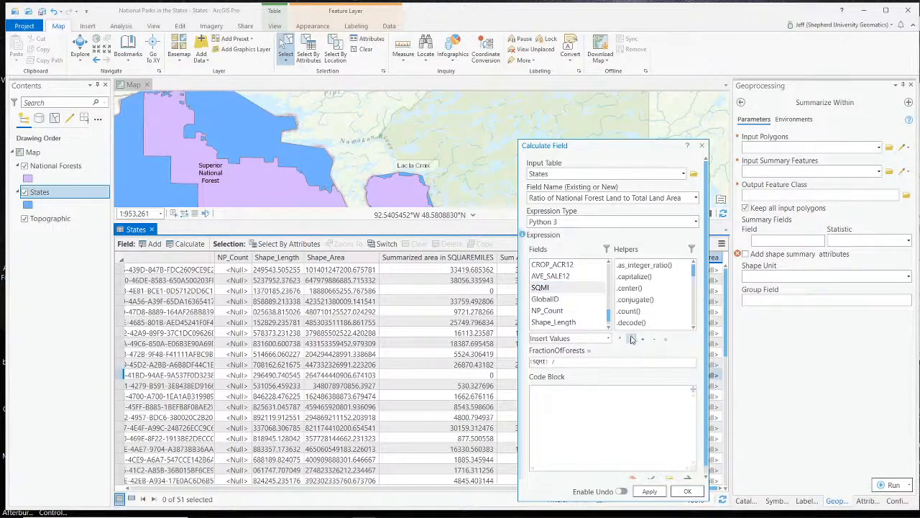
scroll(611, 328, "down", 2)
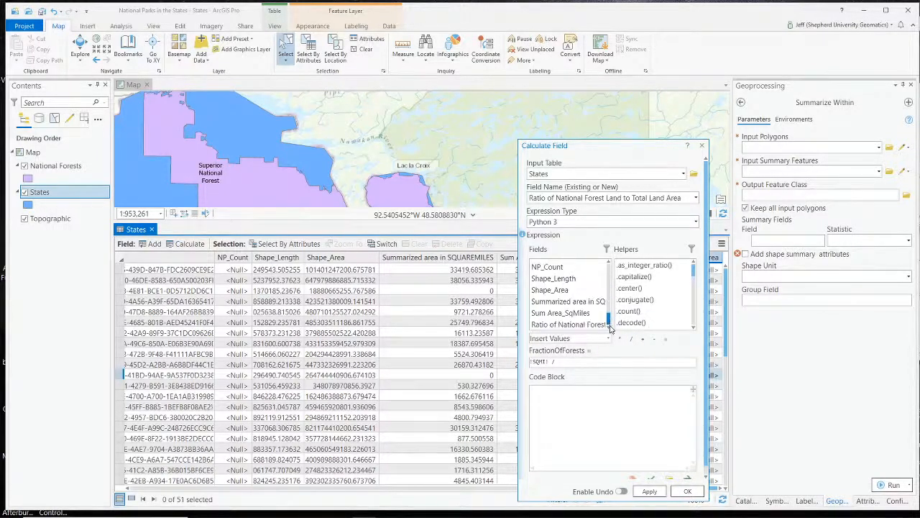
double_click(560, 313)
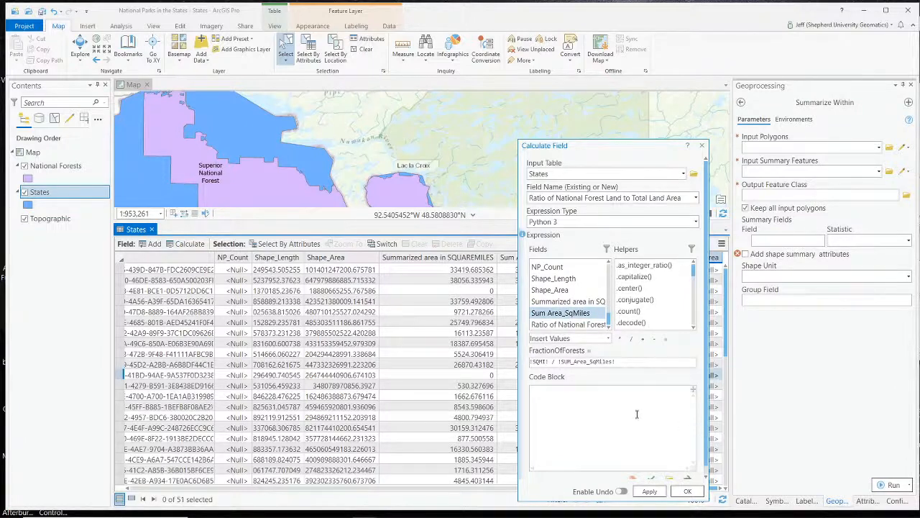
left_click(649, 493)
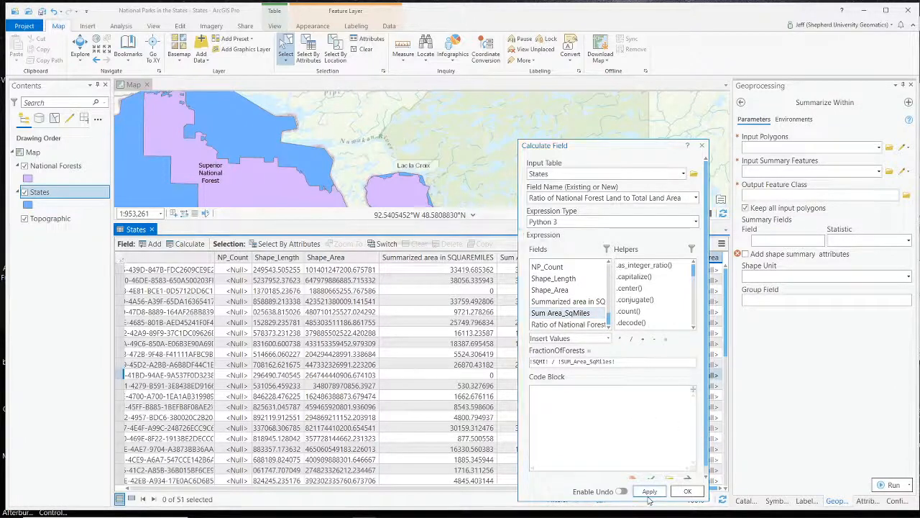
left_click(691, 493)
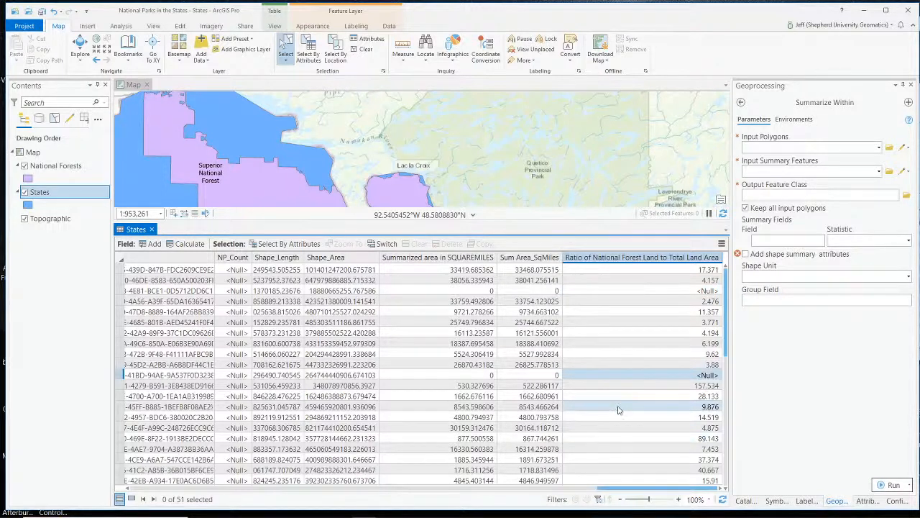
double_click(710, 269)
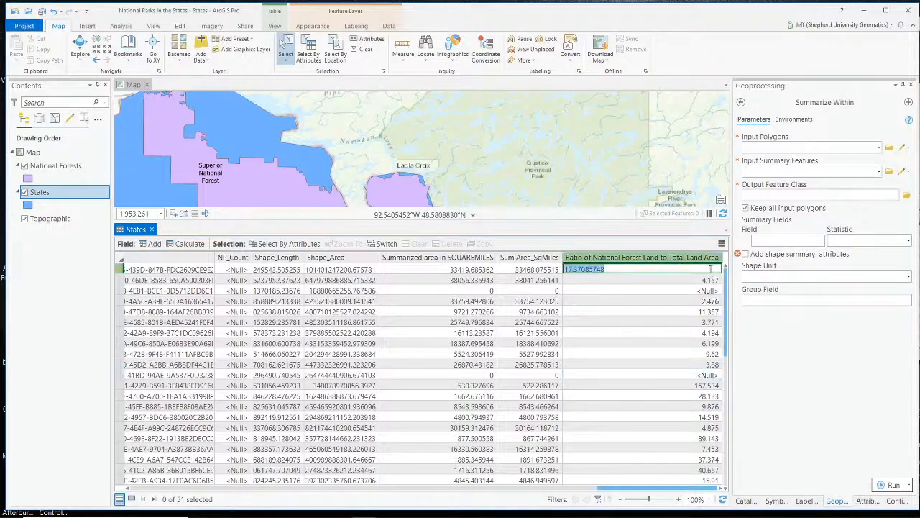
- Recalculate the Ratio of National Forest Land to Total Land Area field as !SUM_Area_SqMiles! / !SQMI!
right_click(656, 260)
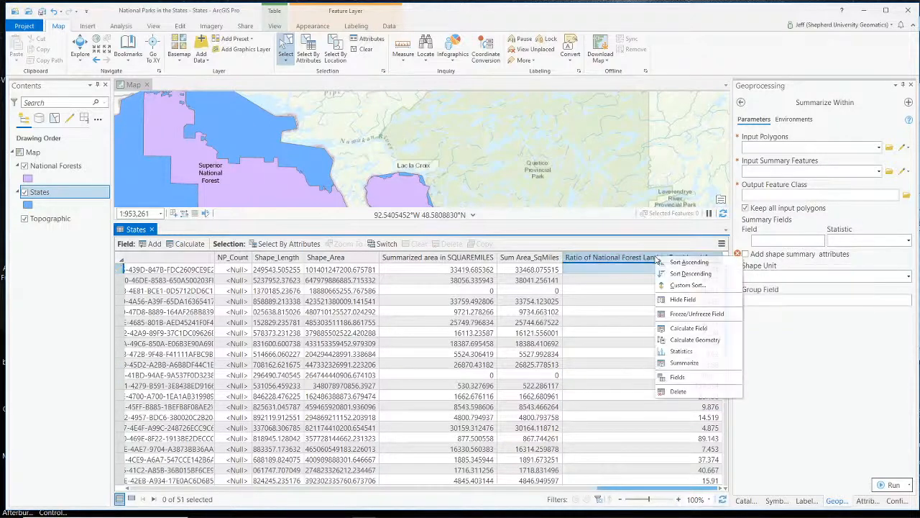
left_click(688, 329)
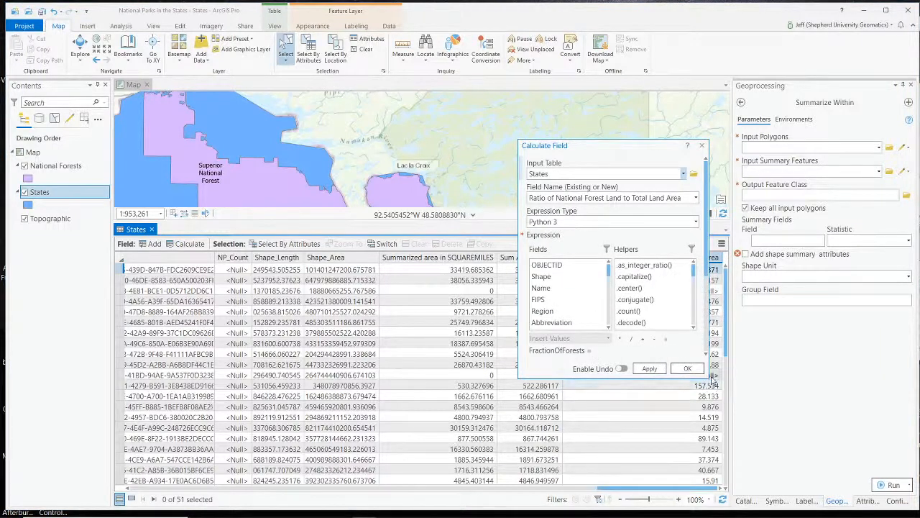
left_click_drag(710, 379, 781, 470)
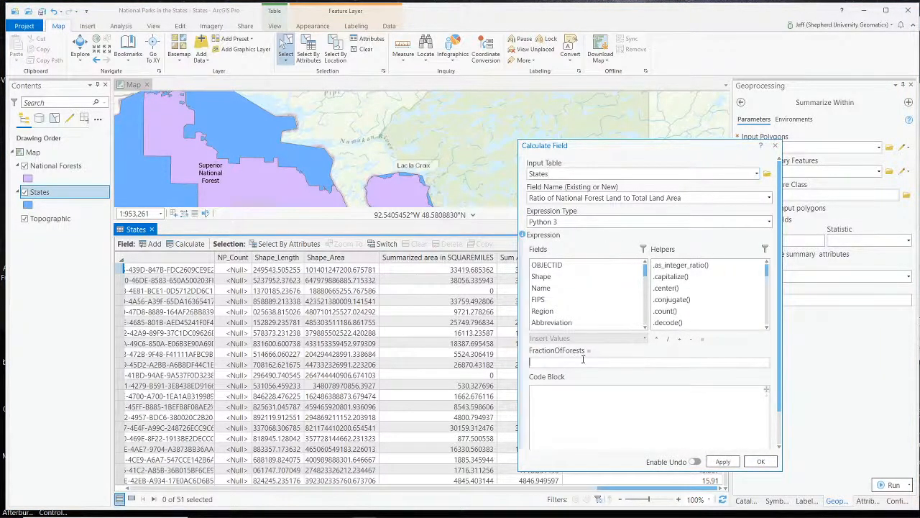
left_click_drag(647, 270, 646, 320)
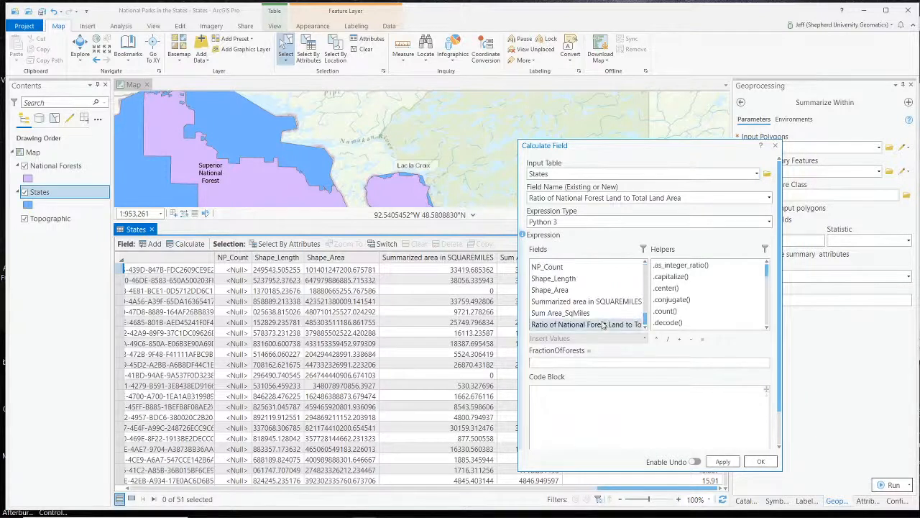
double_click(632, 313)
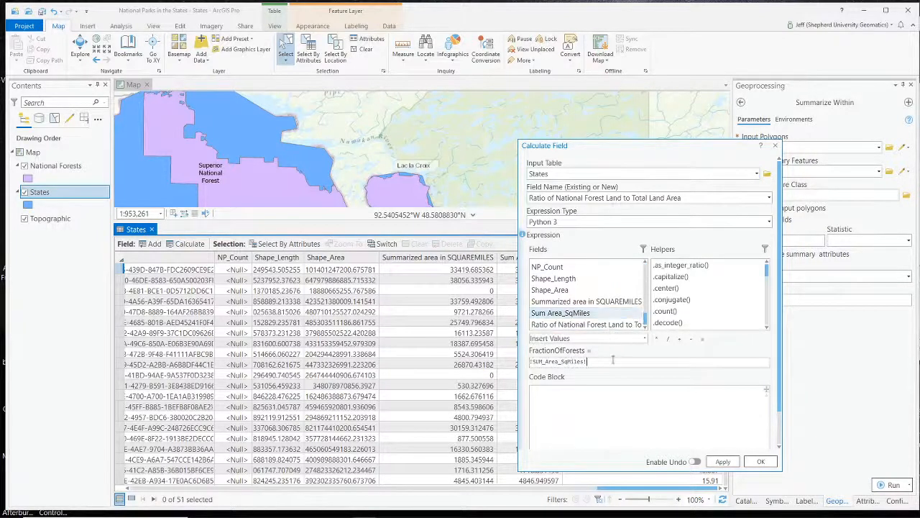
scroll(646, 324, "up", 1)
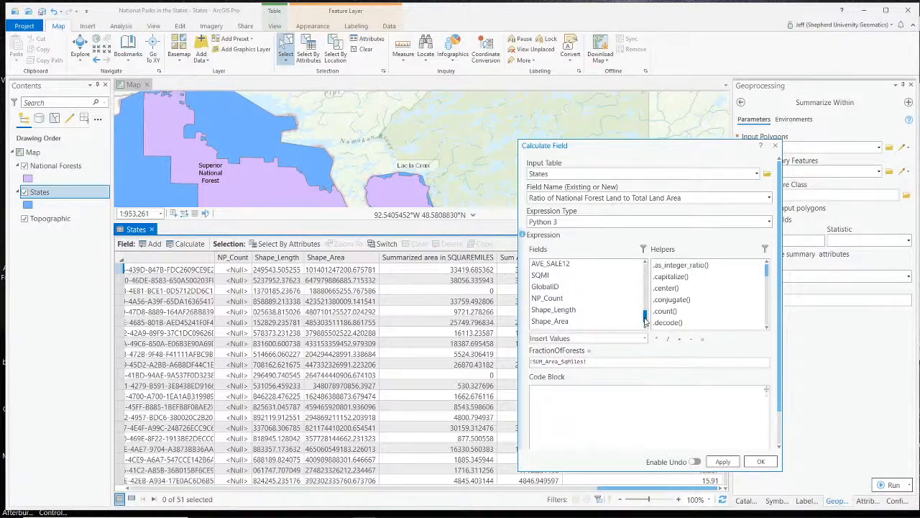
double_click(588, 277)
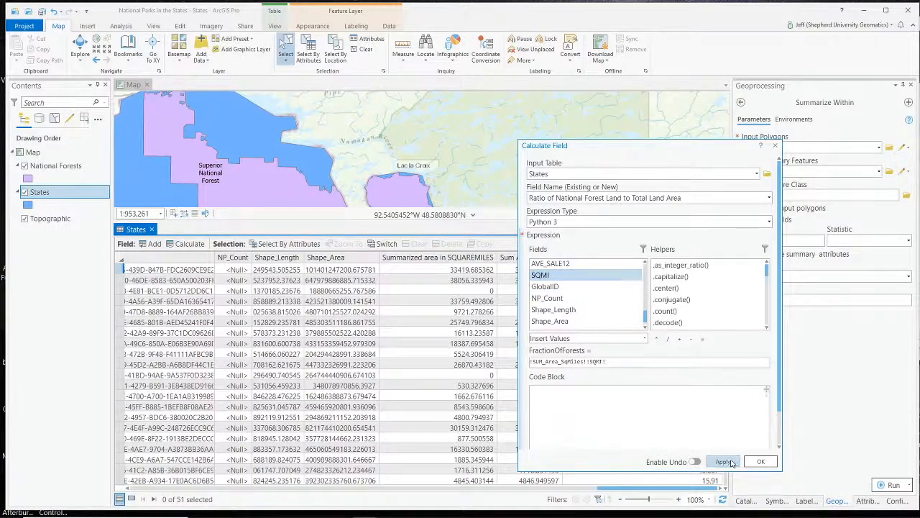
left_click(594, 364)
type("/")
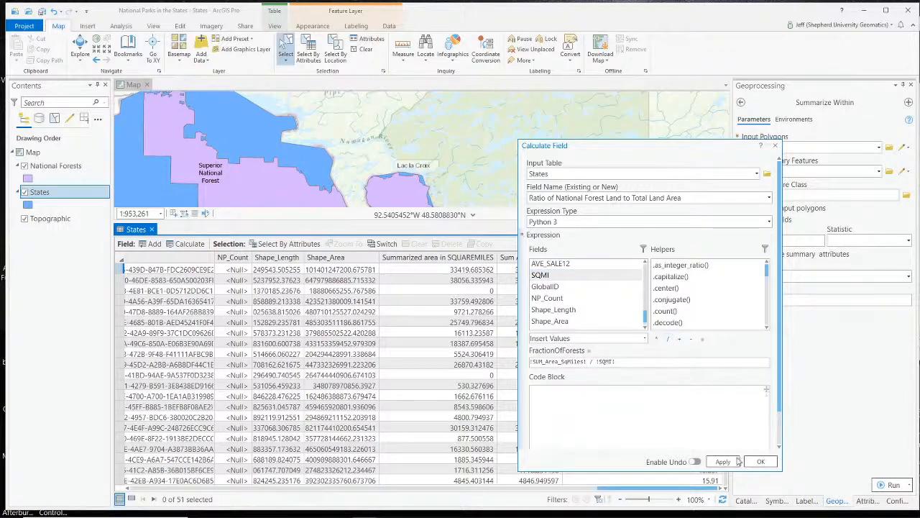
left_click(722, 462)
left_click(762, 463)
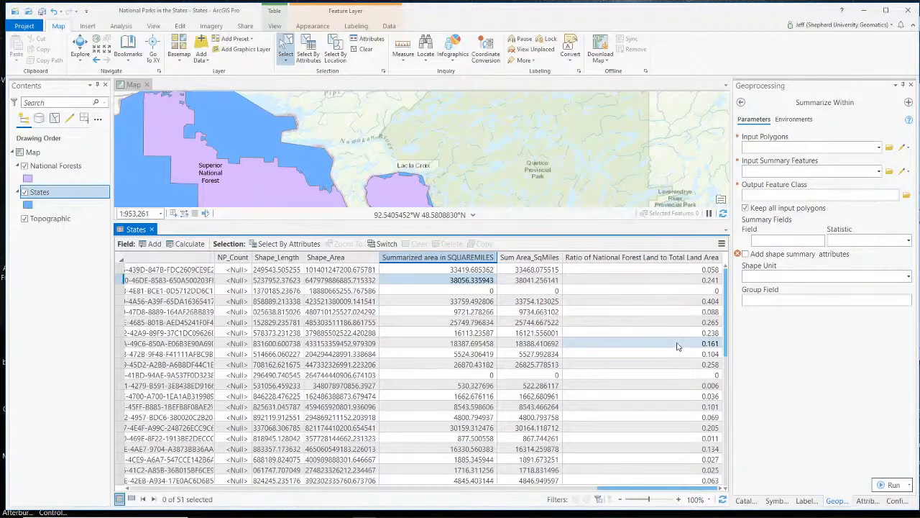
- Review the recalculated ratios for all states, select the Idaho record and check its ratio value
scroll(673, 352, "down", 6)
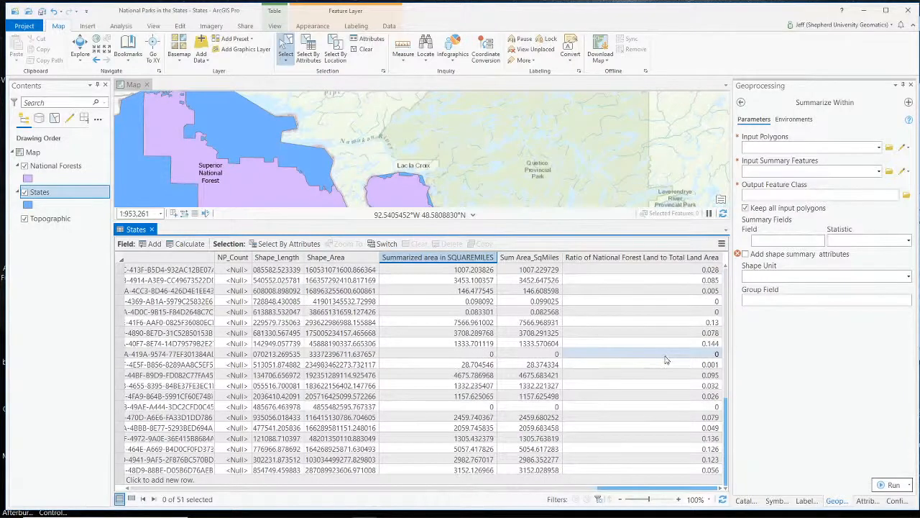
scroll(666, 359, "up", 8)
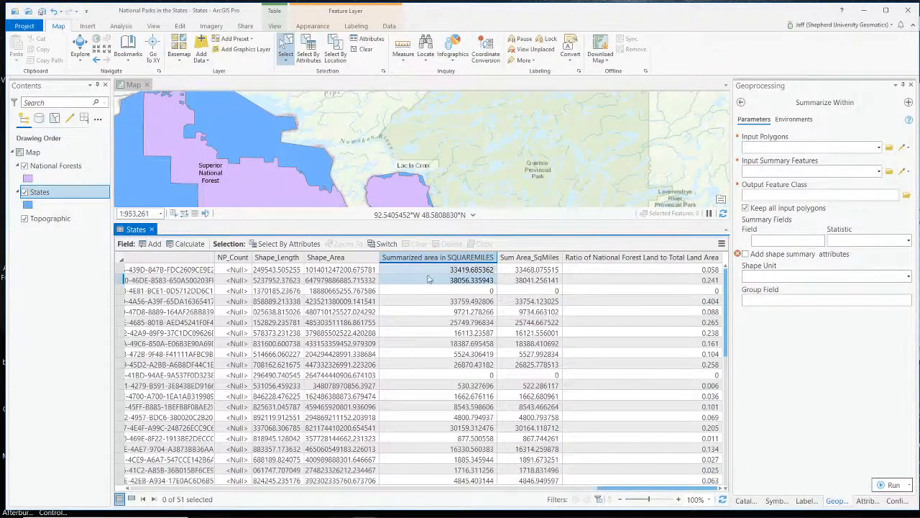
left_click_drag(659, 491, 21, 490)
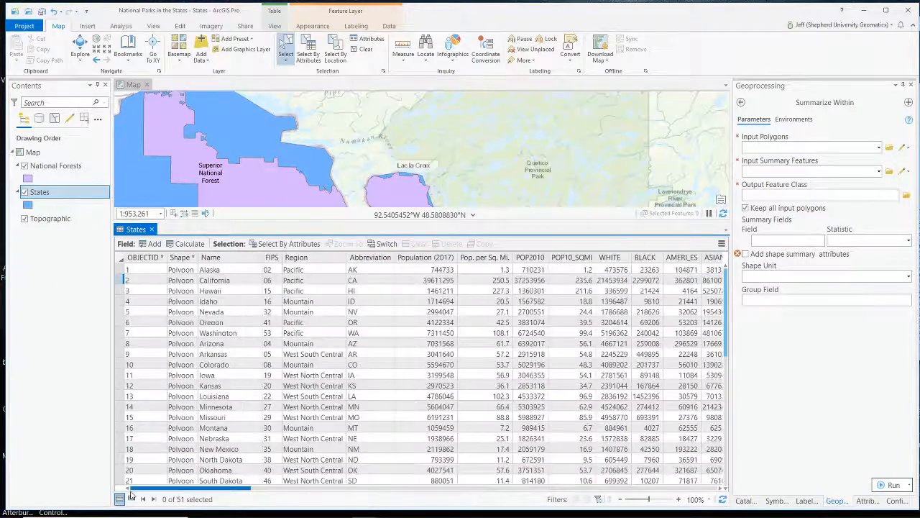
left_click(122, 302)
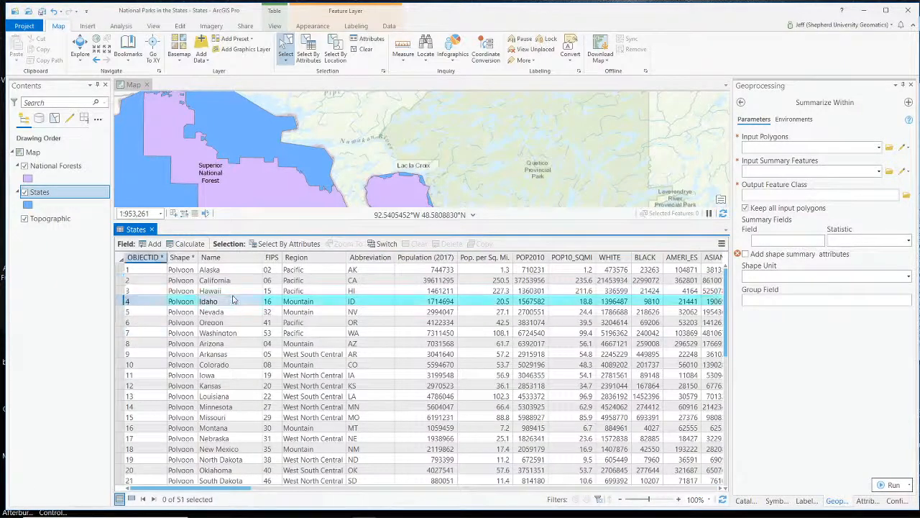
left_click_drag(195, 490, 719, 491)
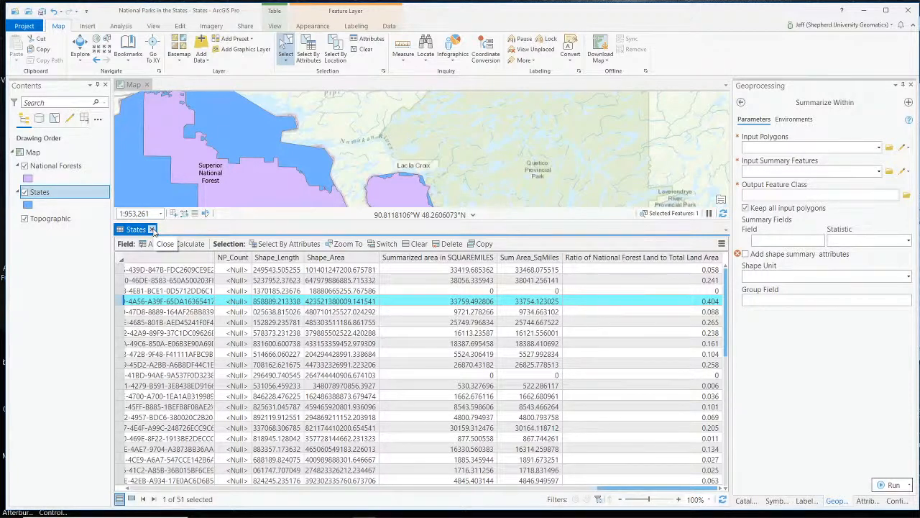
- Close the Summarize Within tool and the States table, and show the whole contiguous United States on the map
left_click(912, 85)
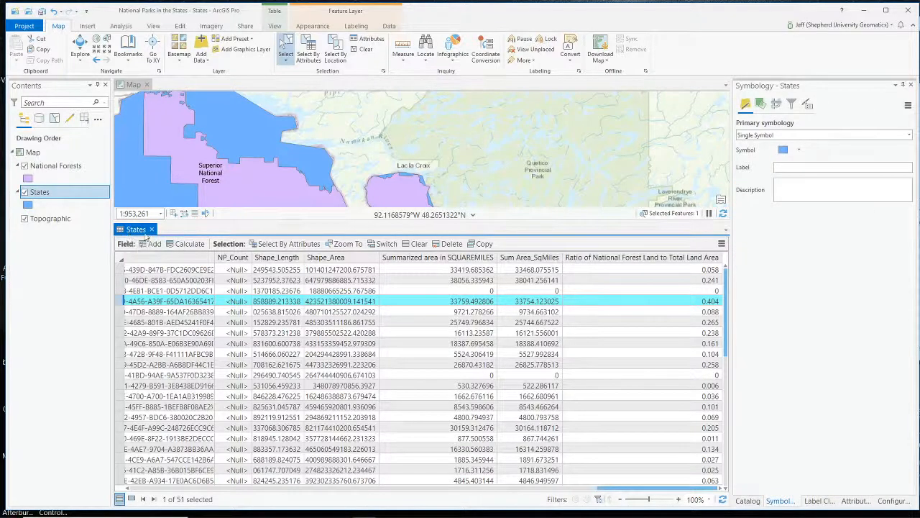
left_click(152, 229)
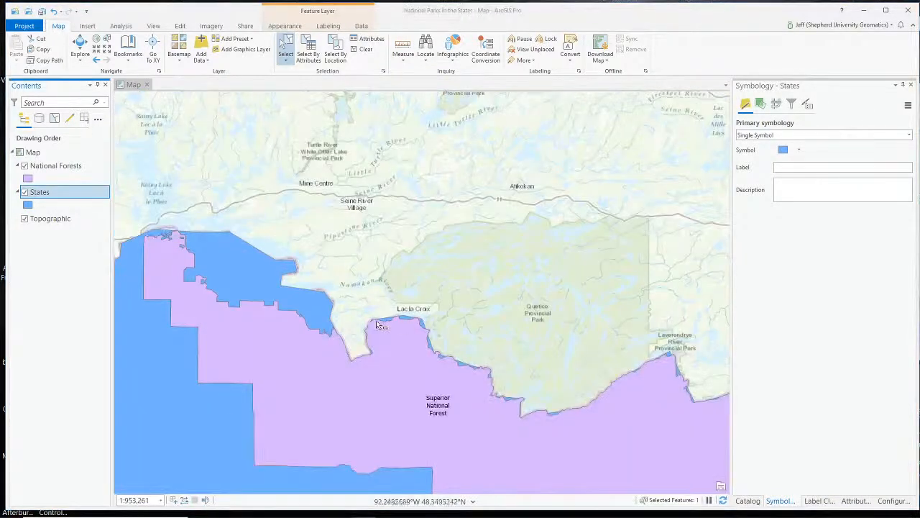
scroll(277, 403, "down", 6)
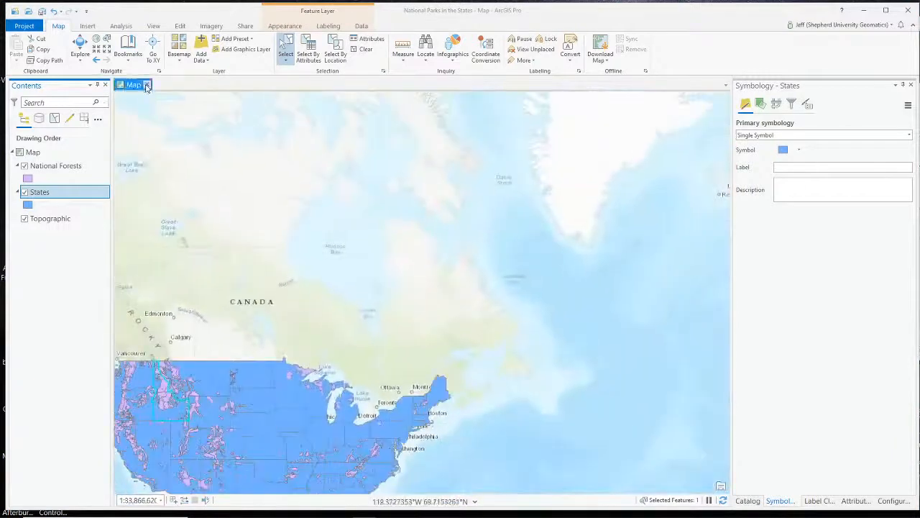
left_click(80, 44)
left_click_drag(267, 453, 454, 287)
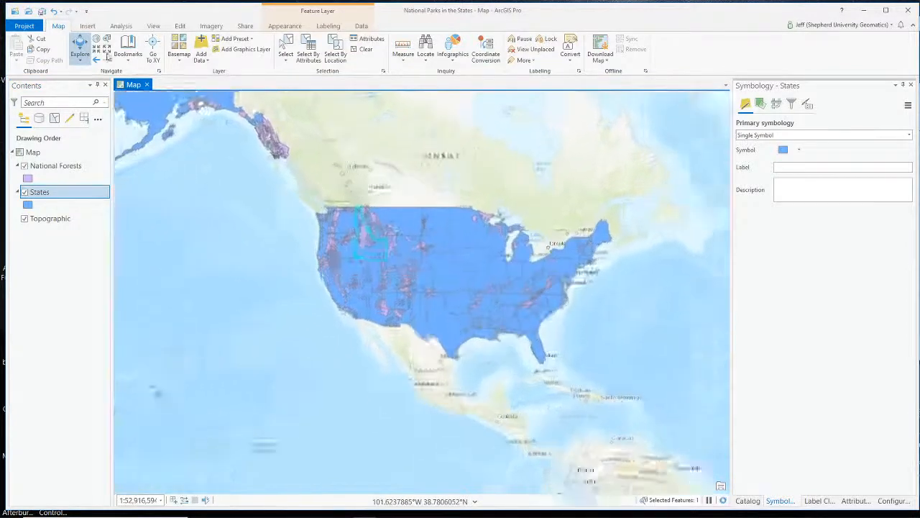
- Switch the basemap to Light Gray Canvas and hide the World Light Gray Reference layer
left_click(179, 49)
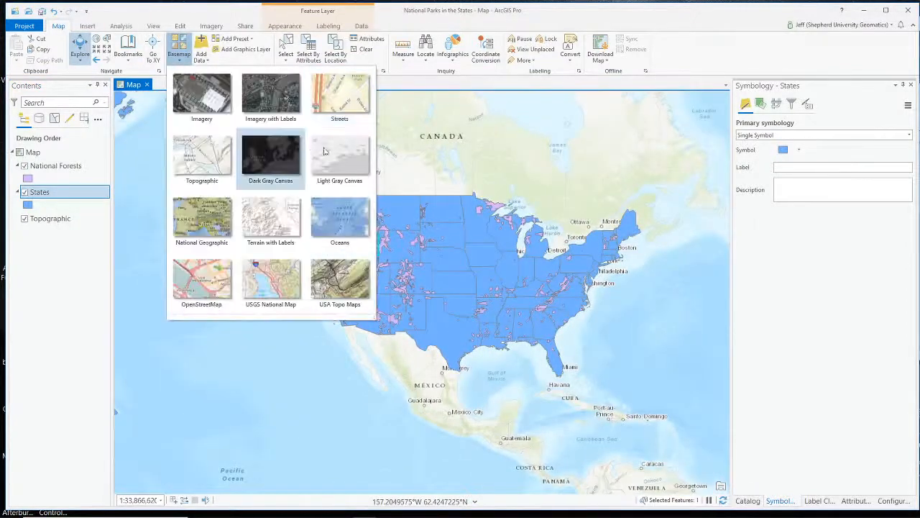
left_click(338, 166)
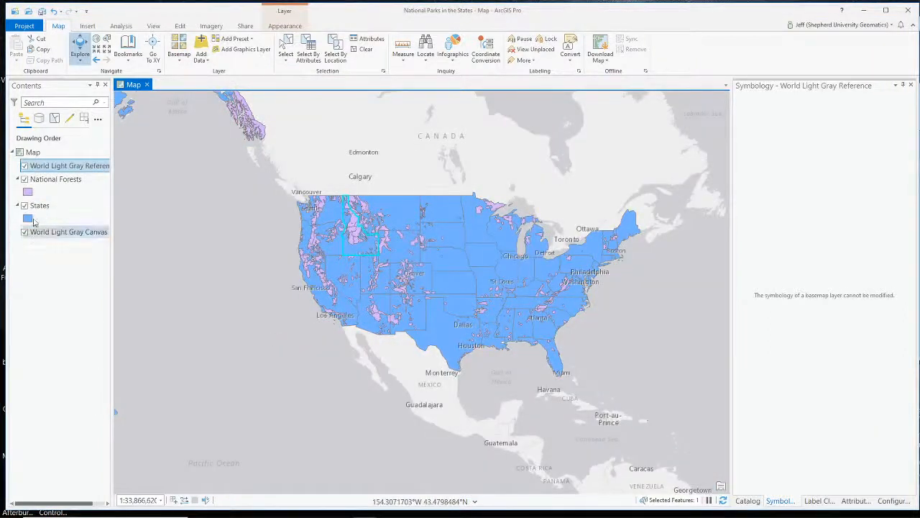
left_click(25, 166)
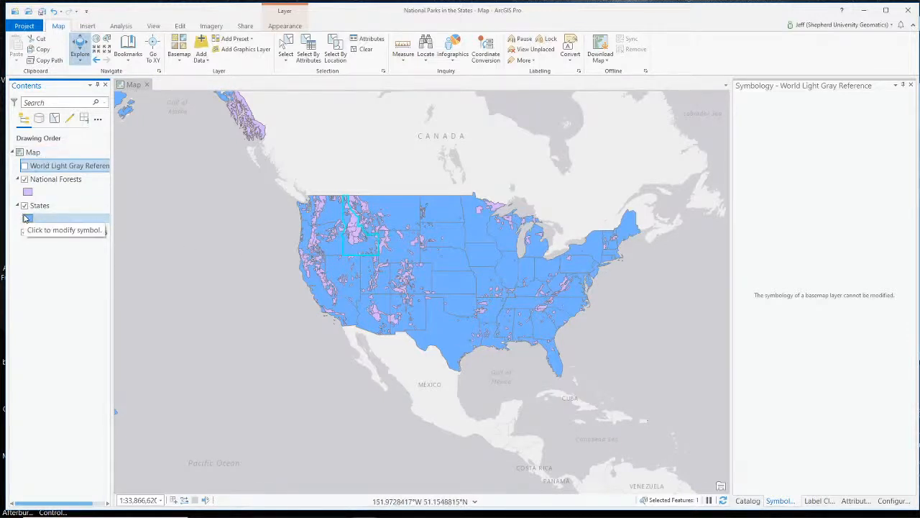
- Open the National Forests polygon symbol for formatting and apply a dark green fill color
left_click(27, 191)
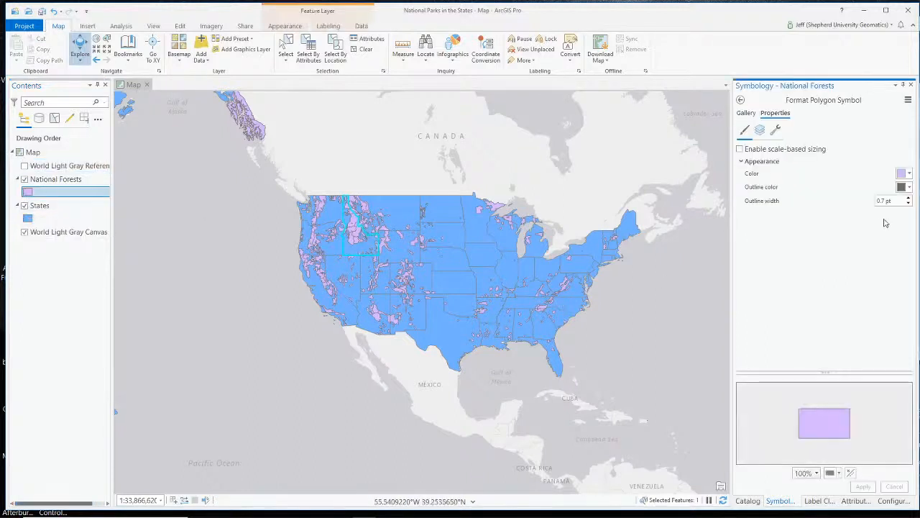
left_click(909, 175)
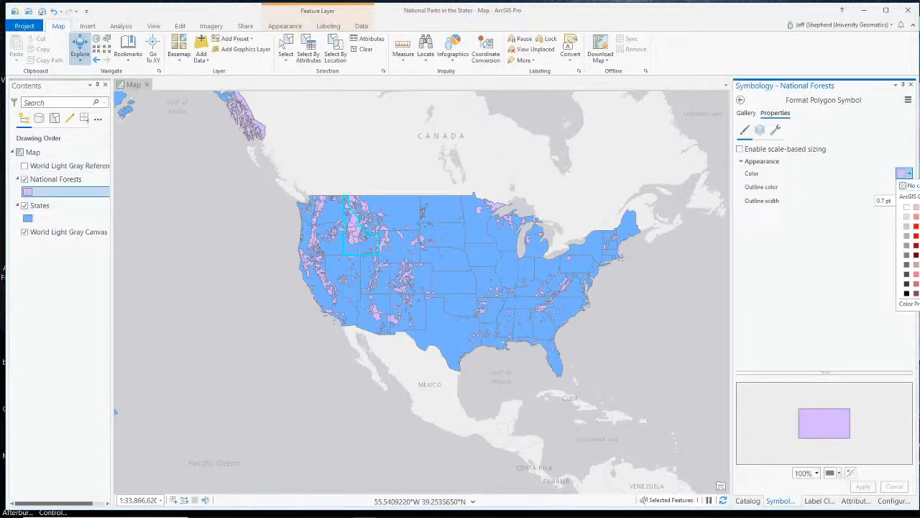
left_click(919, 255)
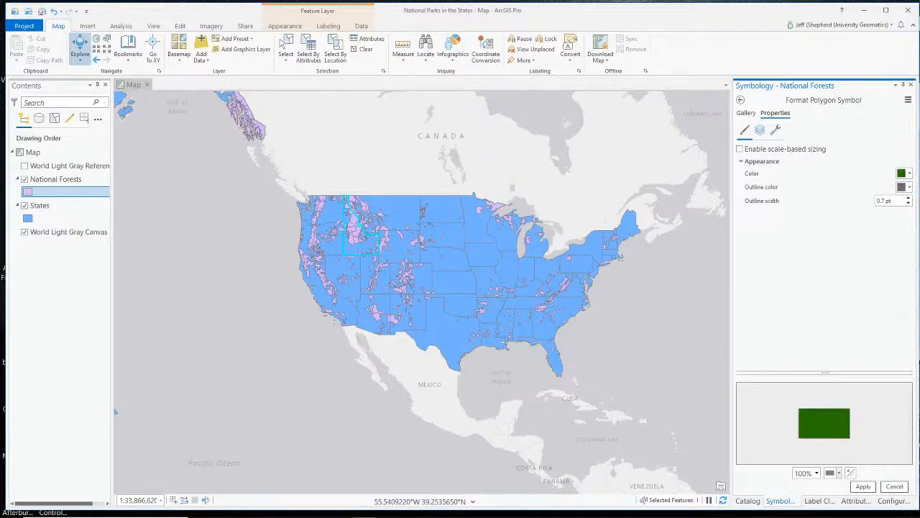
left_click(863, 486)
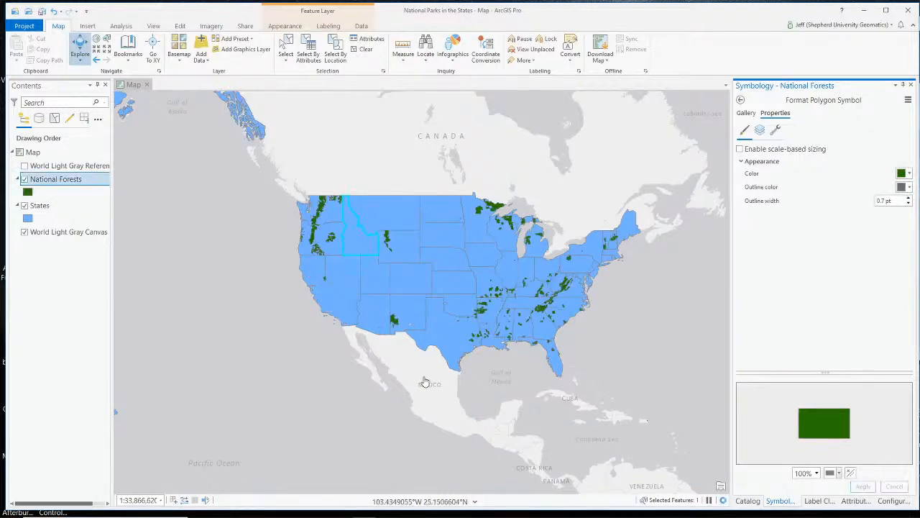
- Apply a light green fill and a matching light green outline color to the National Forests symbol
left_click(909, 174)
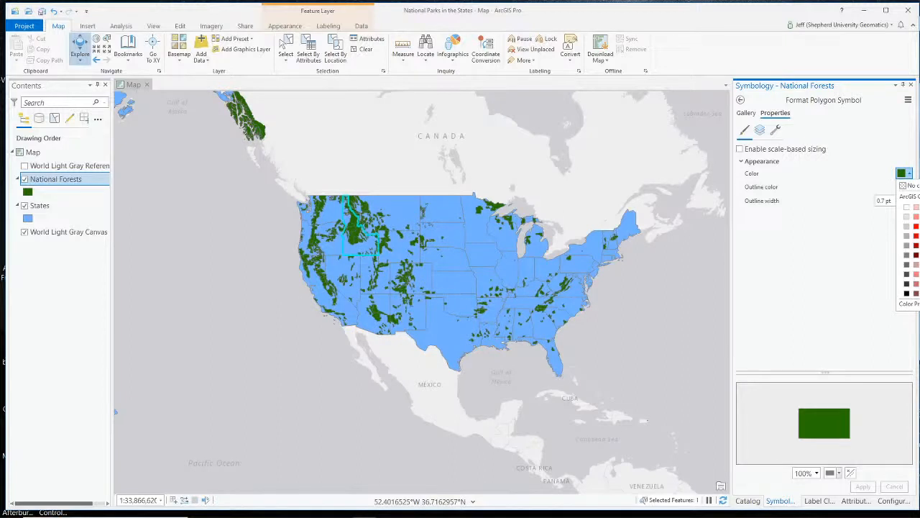
left_click(917, 216)
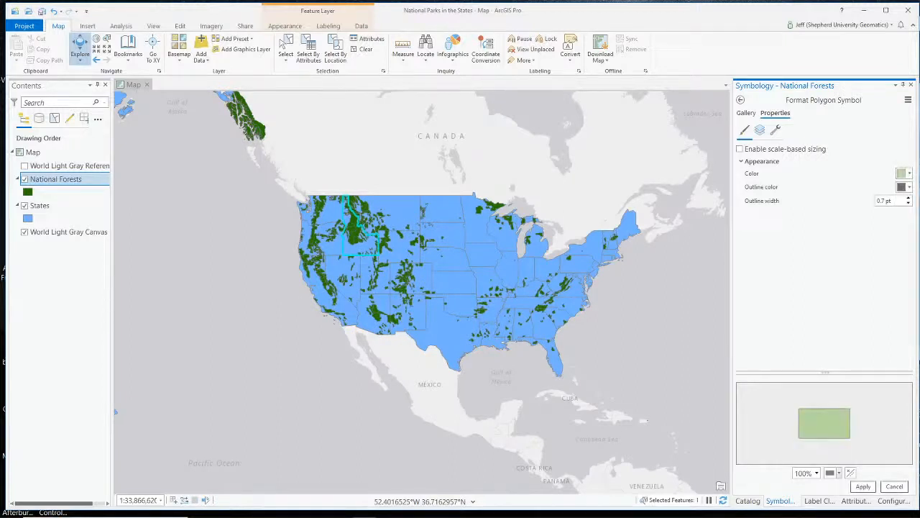
left_click(863, 487)
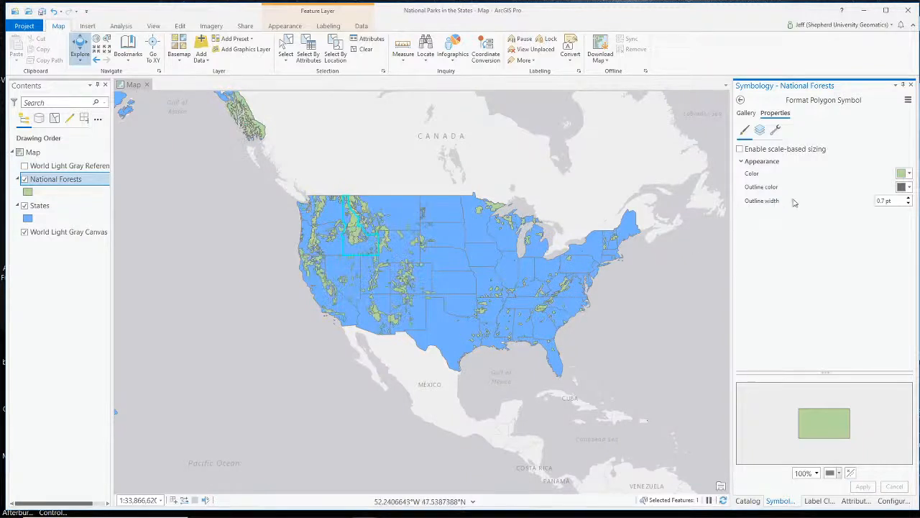
left_click(909, 187)
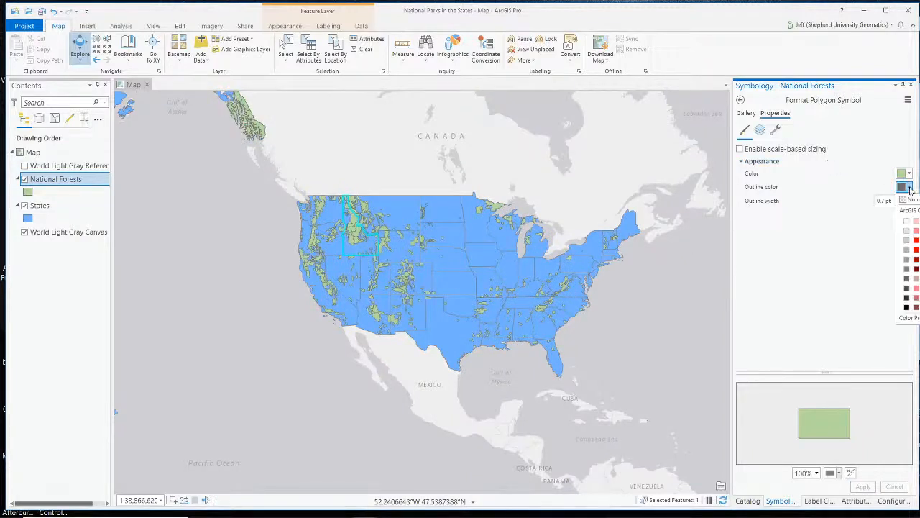
left_click(919, 279)
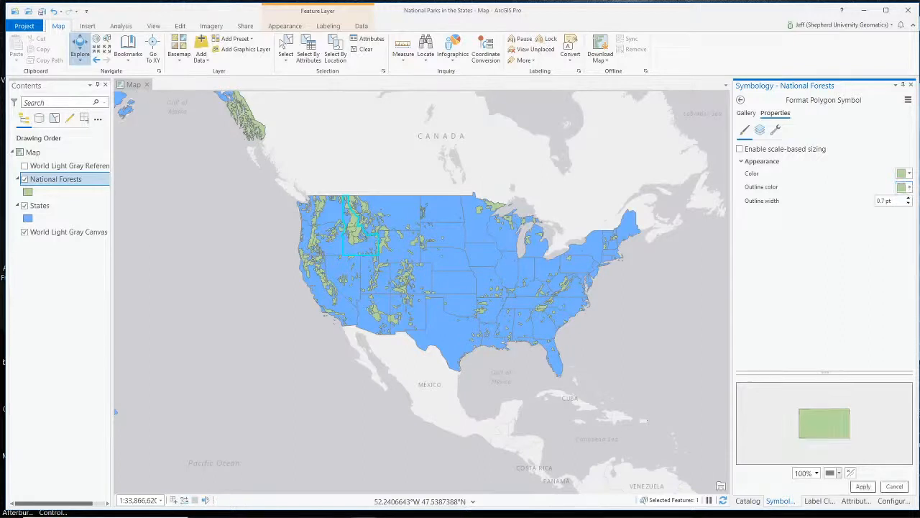
left_click(863, 487)
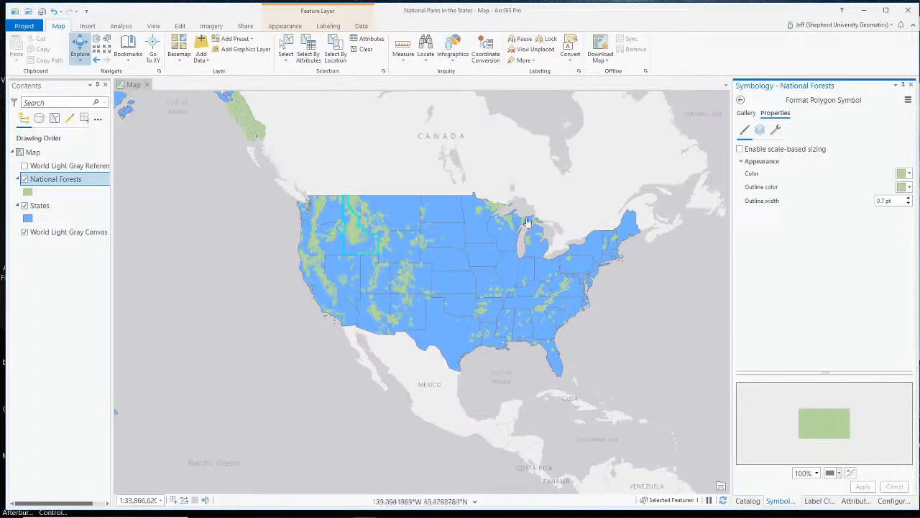
- Apply a dark olive green fill and a matching dark olive green outline color to the National Forests symbol
left_click(904, 173)
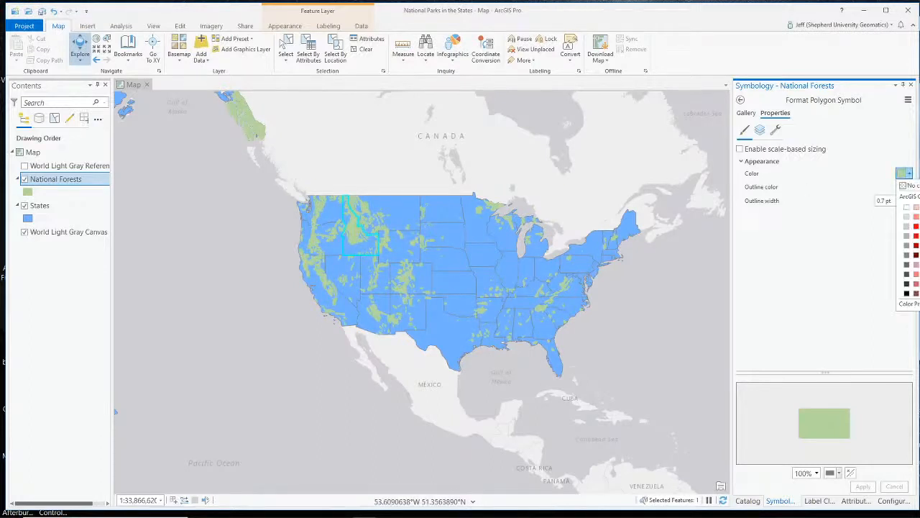
left_click(919, 245)
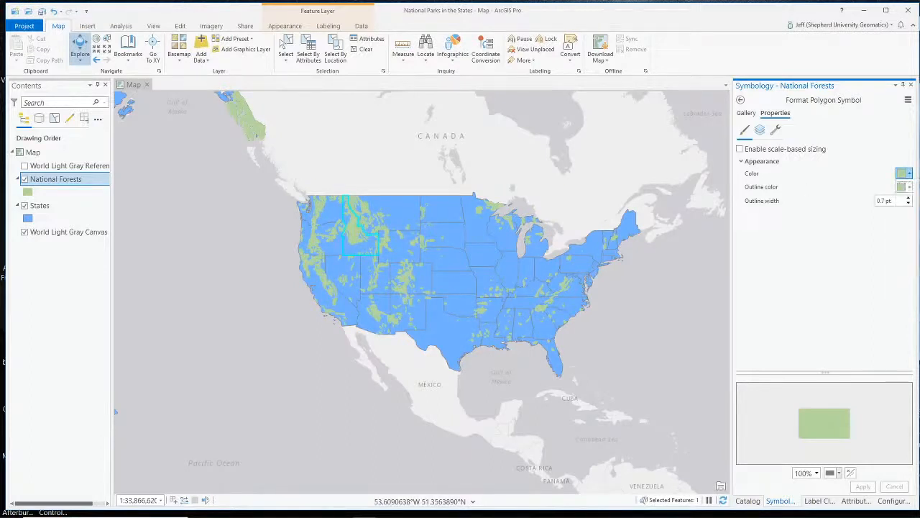
left_click(909, 175)
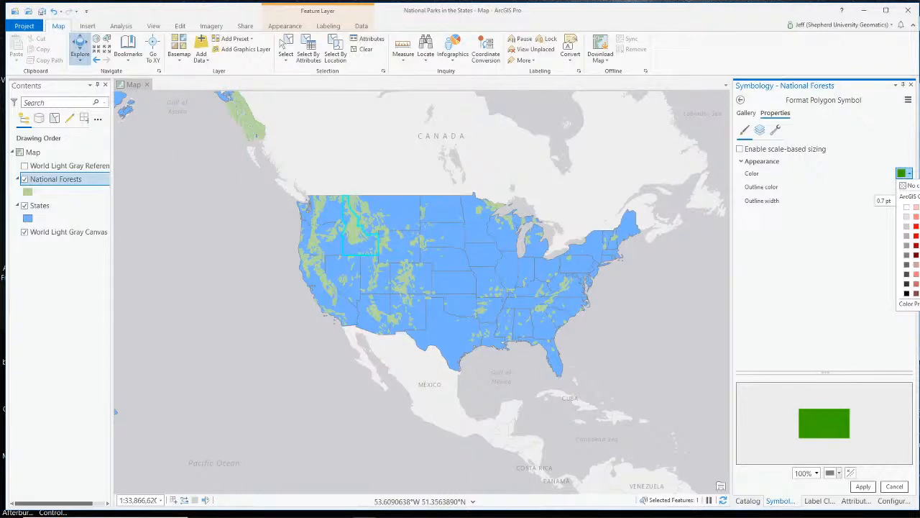
left_click(919, 293)
left_click(910, 187)
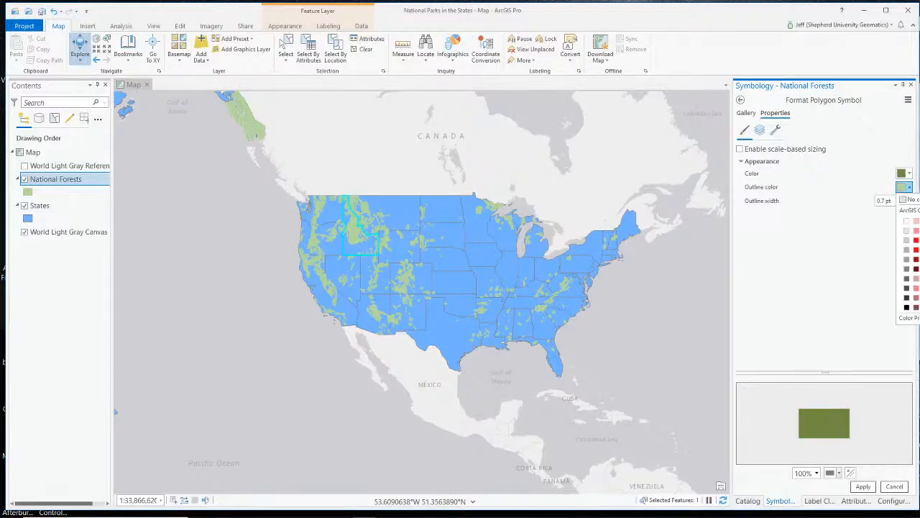
left_click(919, 307)
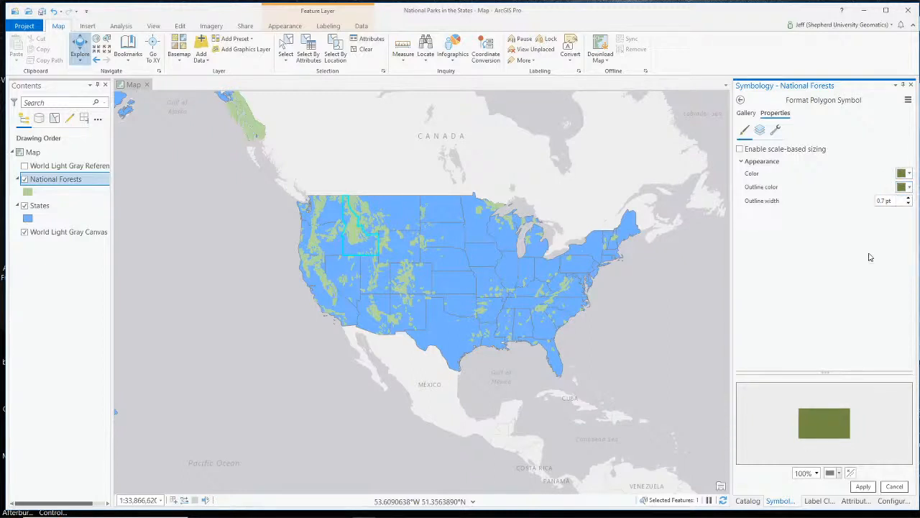
left_click(863, 486)
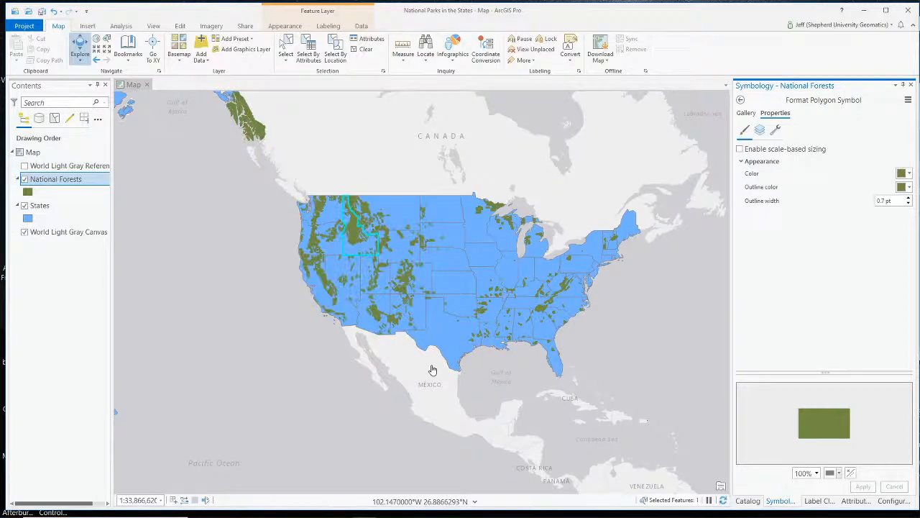
- Try a gray outline color on the National Forests symbol and inspect the forest boundaries up close
scroll(380, 236, "up", 2)
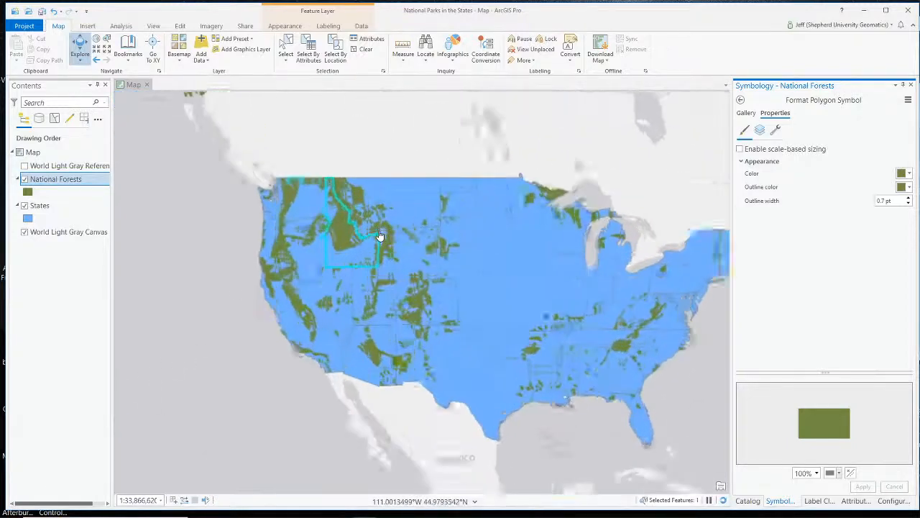
scroll(380, 236, "up", 2)
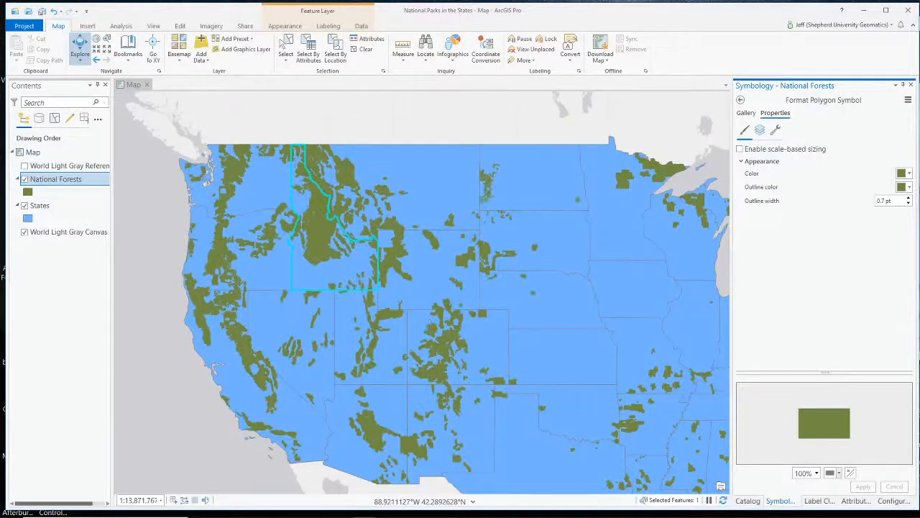
left_click(908, 187)
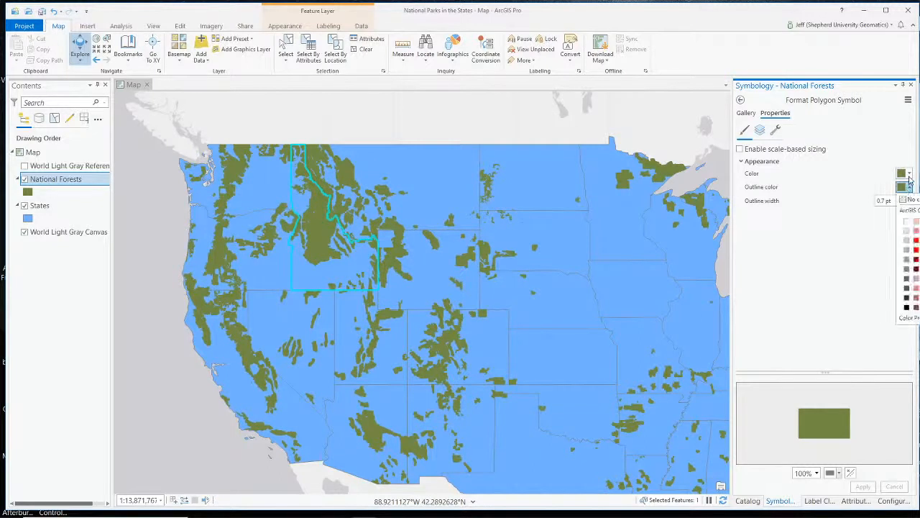
left_click(909, 178)
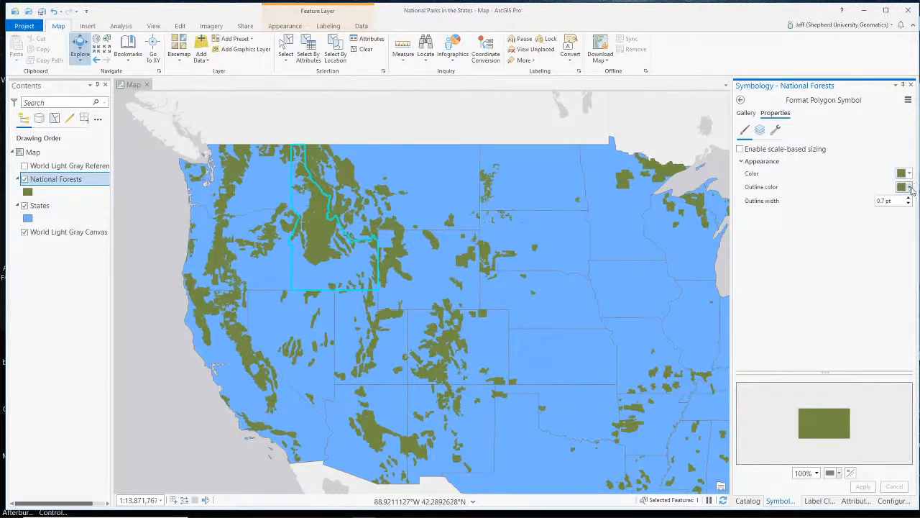
left_click(909, 187)
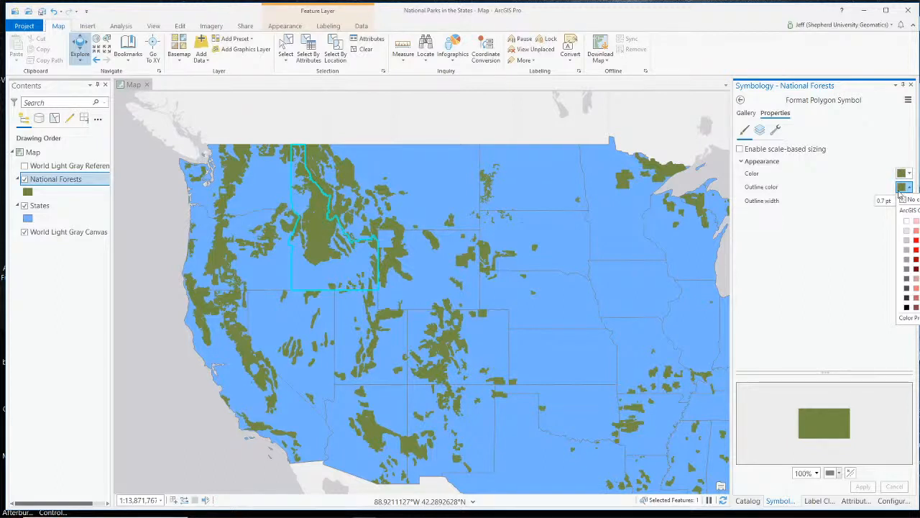
left_click(907, 269)
left_click(860, 487)
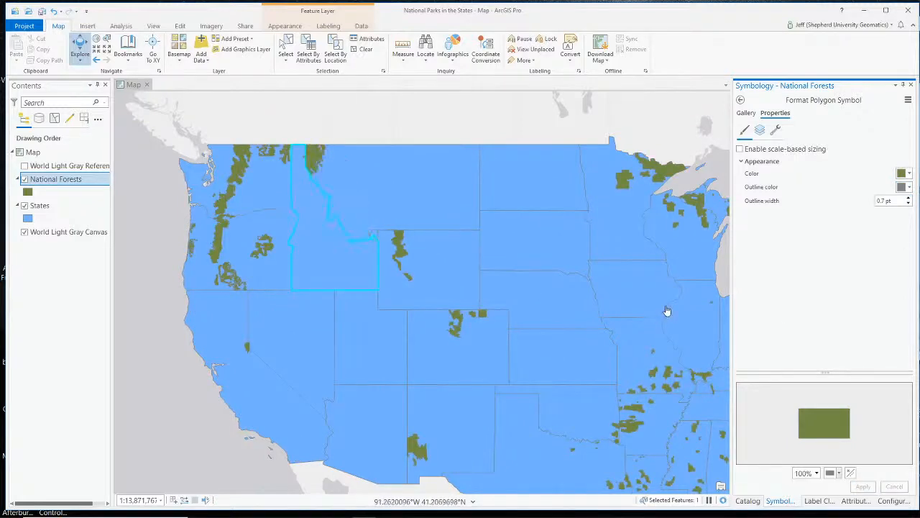
scroll(431, 333, "down", 2)
scroll(432, 333, "up", 3)
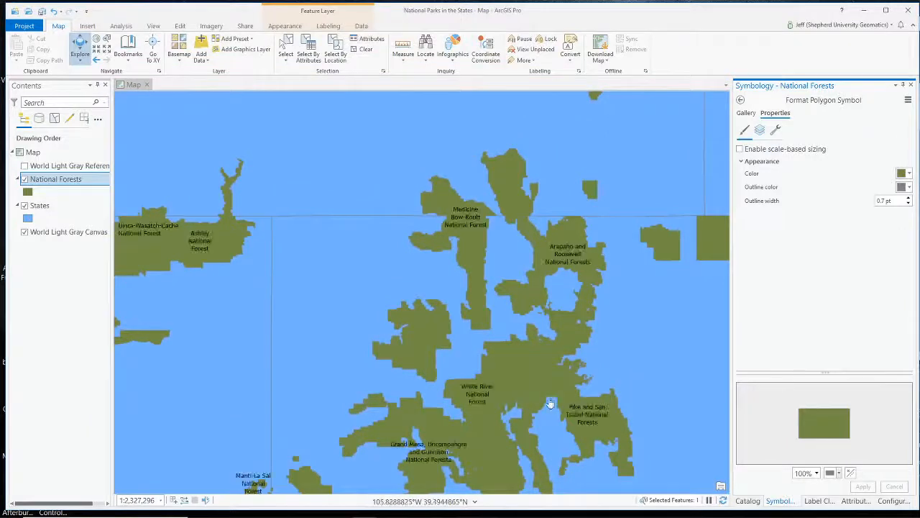
scroll(552, 403, "down", 1)
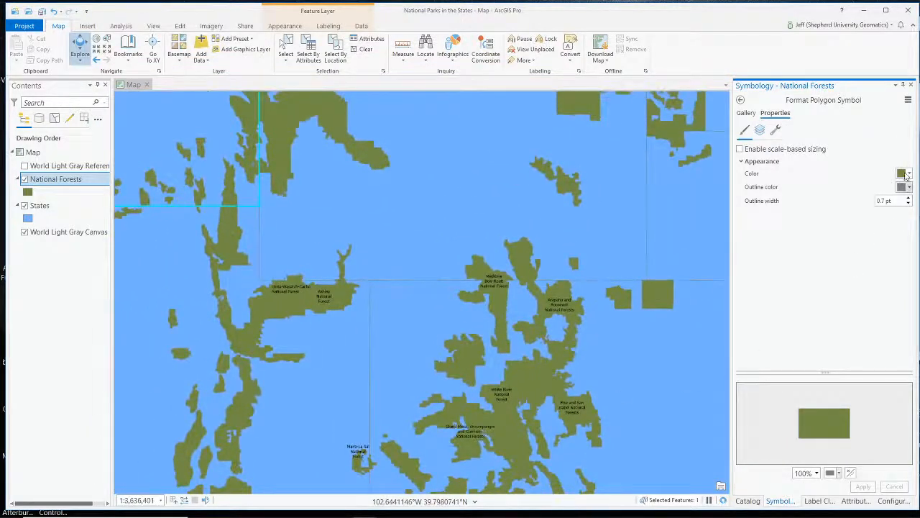
- Set the National Forests outline color to the same dark olive green as the fill and apply it
left_click(908, 187)
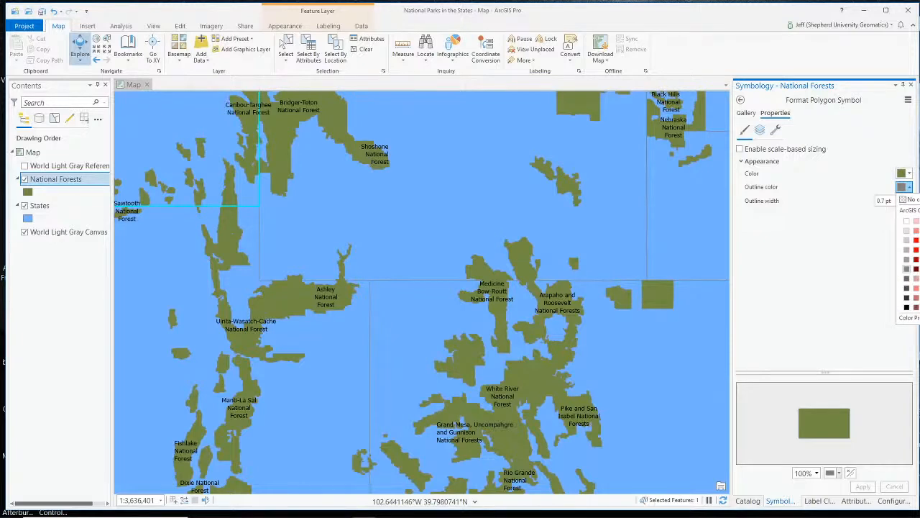
left_click(919, 307)
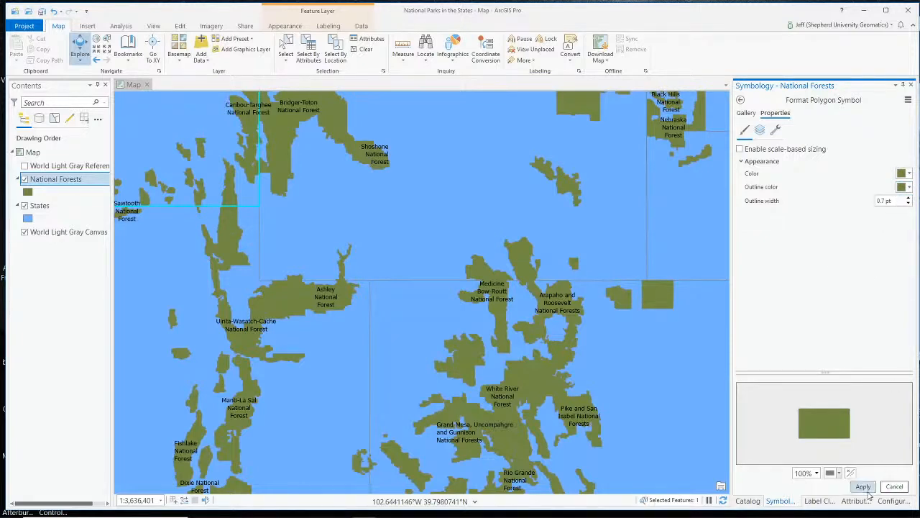
left_click(866, 489)
- Bring the contiguous United States back into view and clear the selected state
scroll(529, 302, "up", 2)
scroll(532, 302, "down", 5)
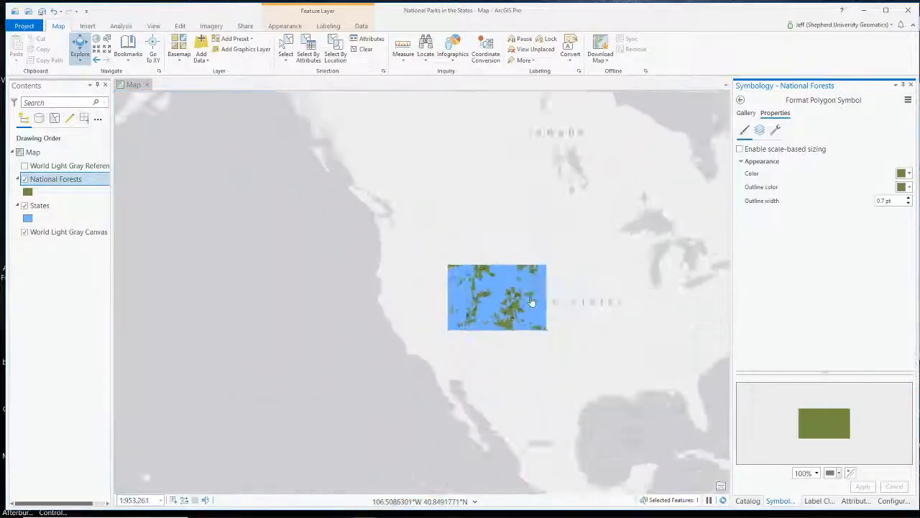
scroll(594, 316, "up", 2)
left_click(235, 340)
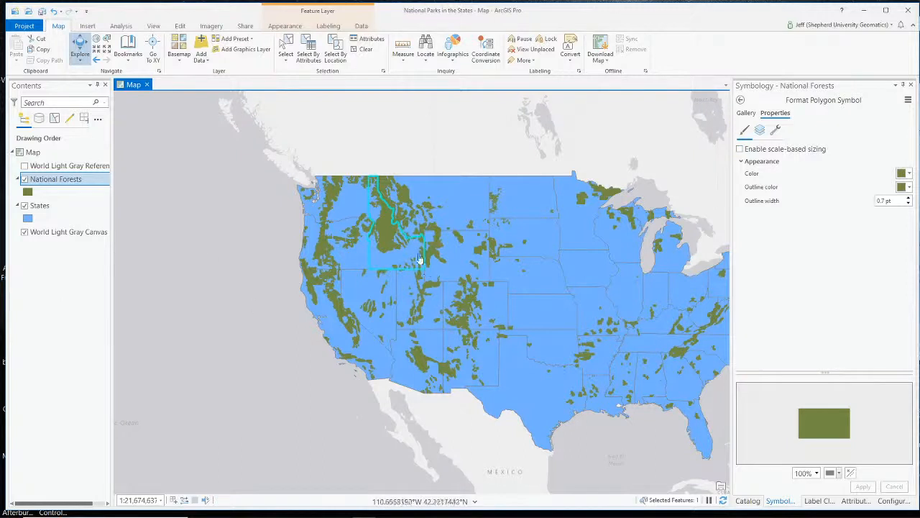
left_click(366, 50)
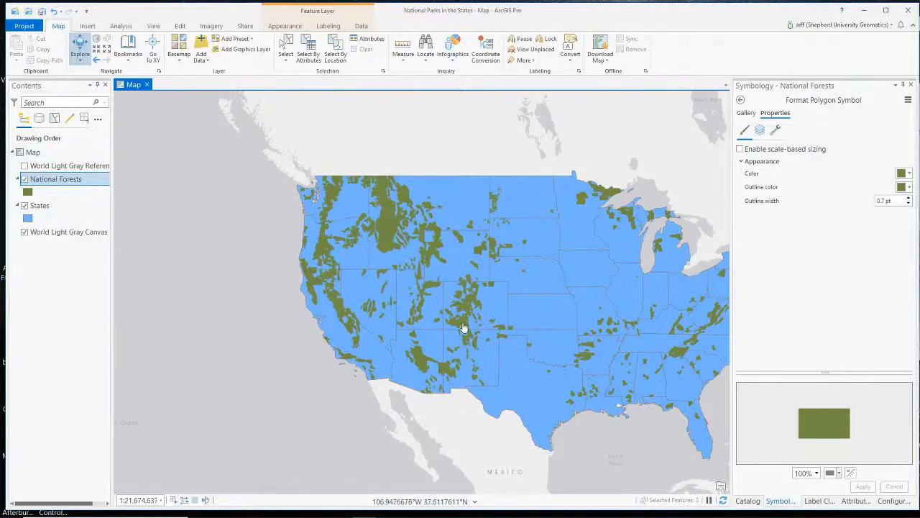
- Rebuild the National Forests label expression as $feature.FORESTNAME in the labeling properties and apply it
left_click(54, 184)
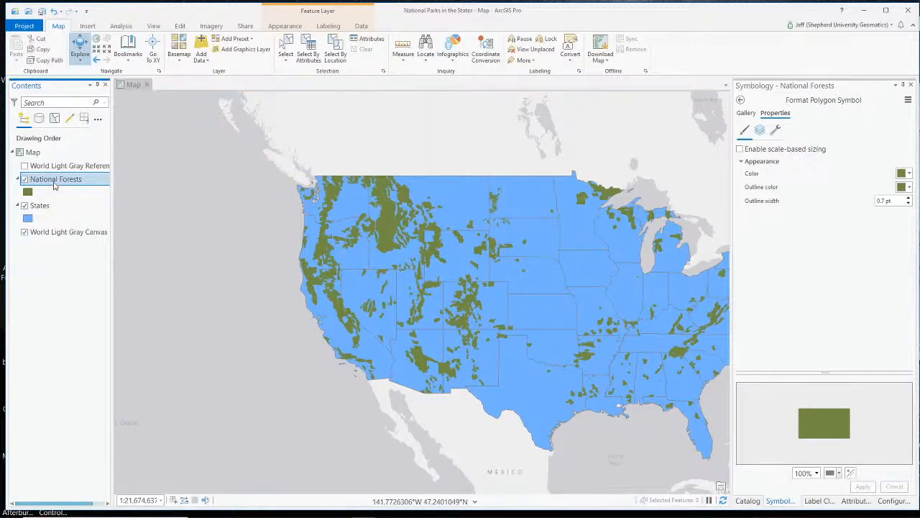
right_click(54, 184)
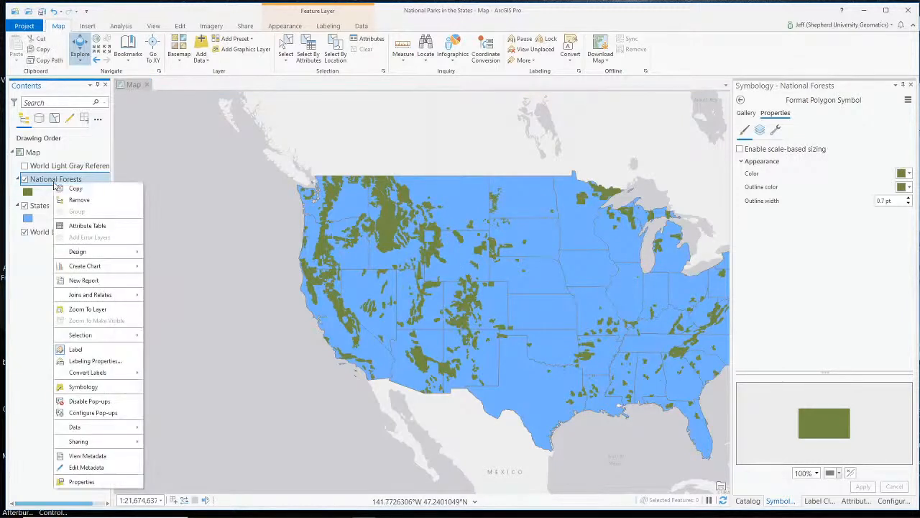
left_click(103, 360)
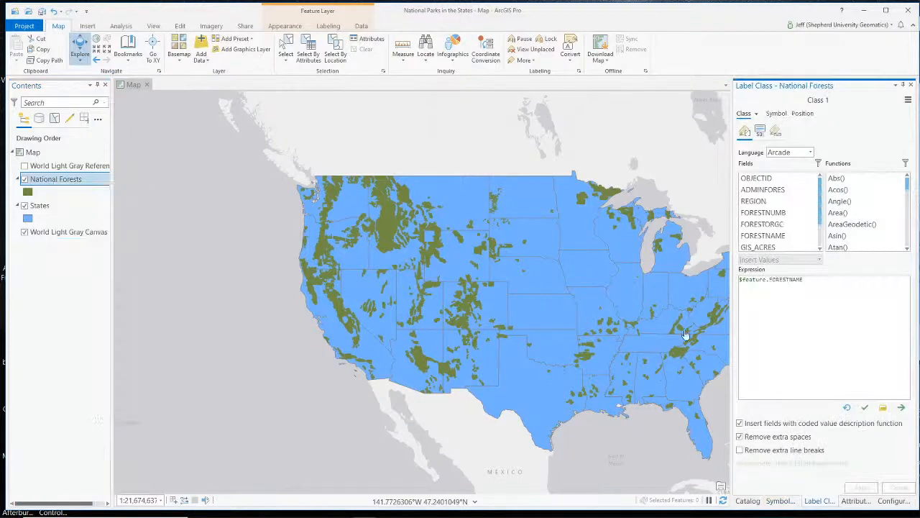
left_click(809, 342)
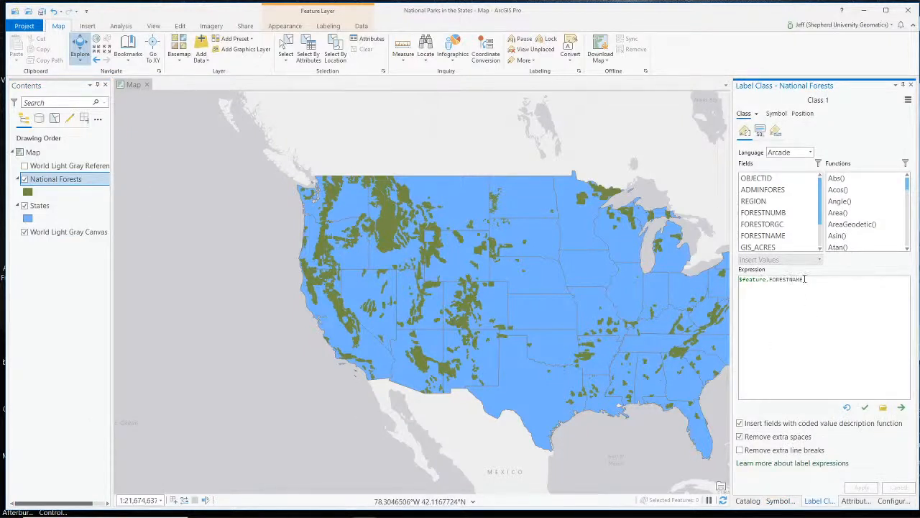
left_click_drag(828, 279, 707, 281)
key("Delete")
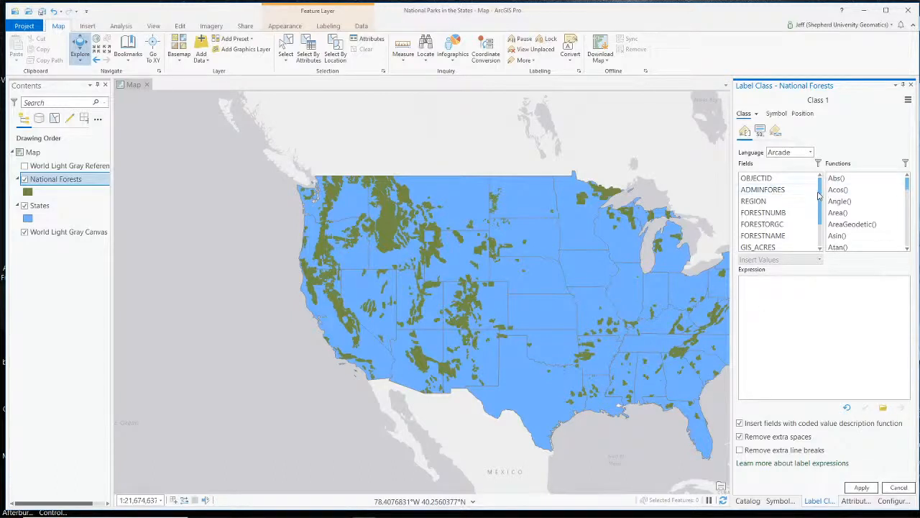
left_click_drag(820, 195, 817, 229)
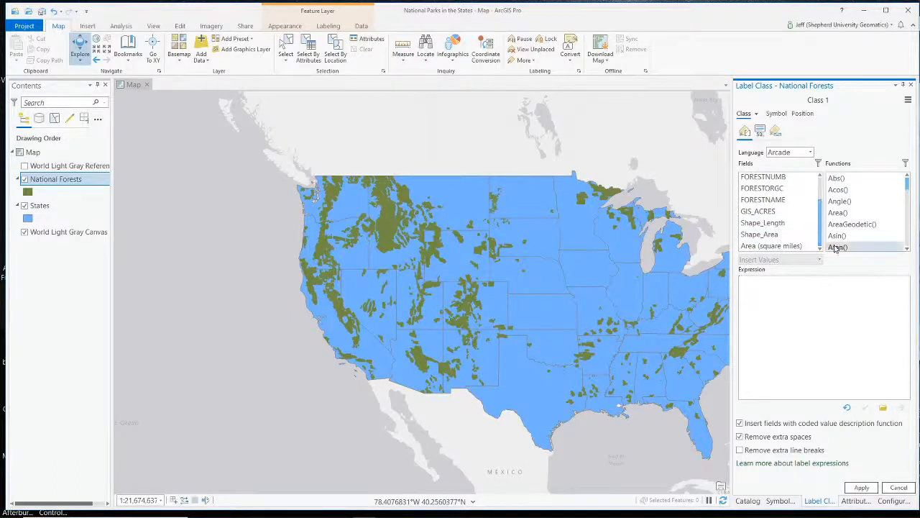
double_click(771, 201)
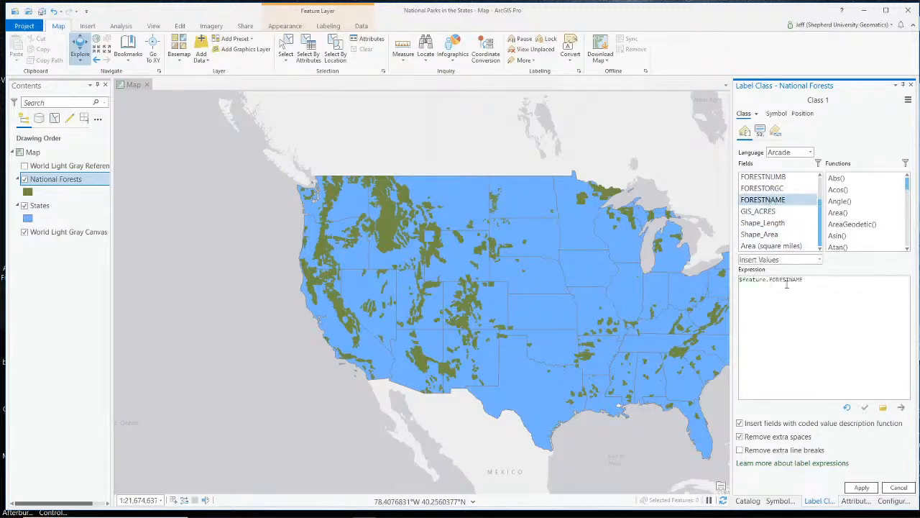
left_click(871, 490)
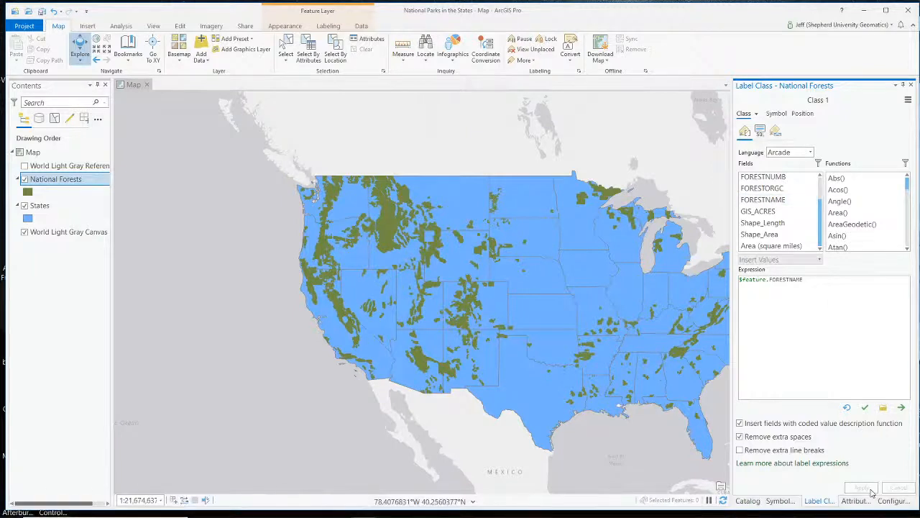
- Set the National Forests label text size to 11 pt
left_click(782, 113)
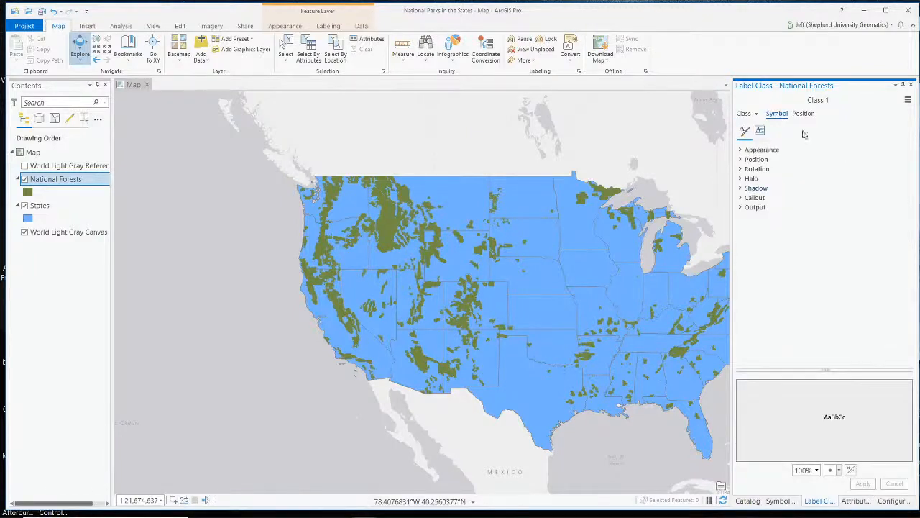
left_click(750, 150)
left_click(910, 187)
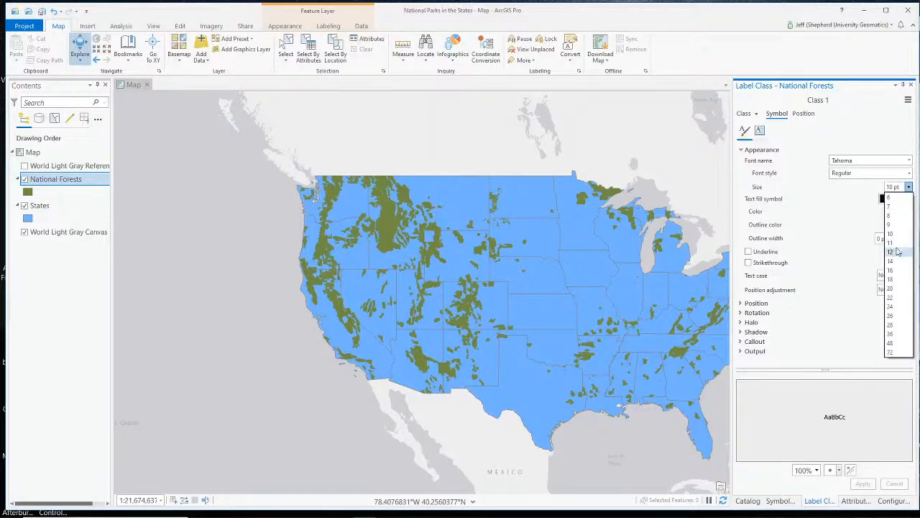
left_click(891, 244)
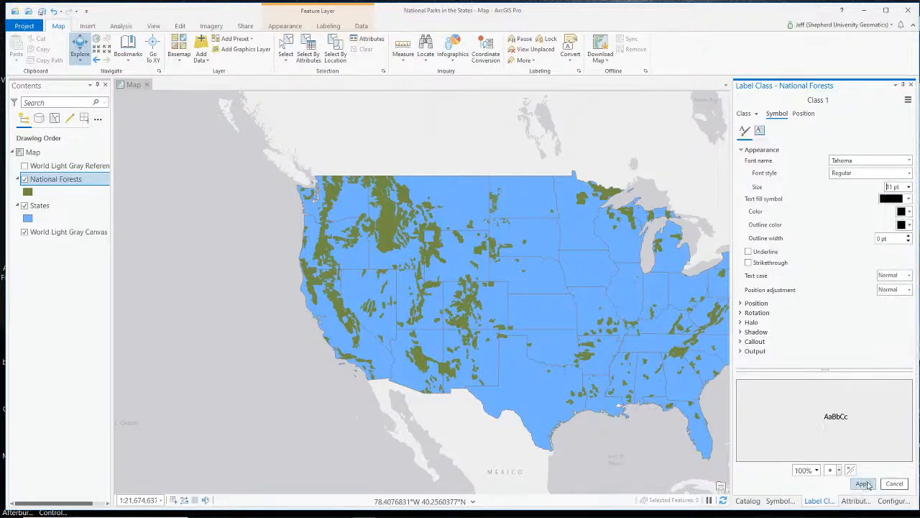
- Review the National Forests labels' visibility range and zoom in on Colorado to check the scale at which the labels appear
left_click(333, 29)
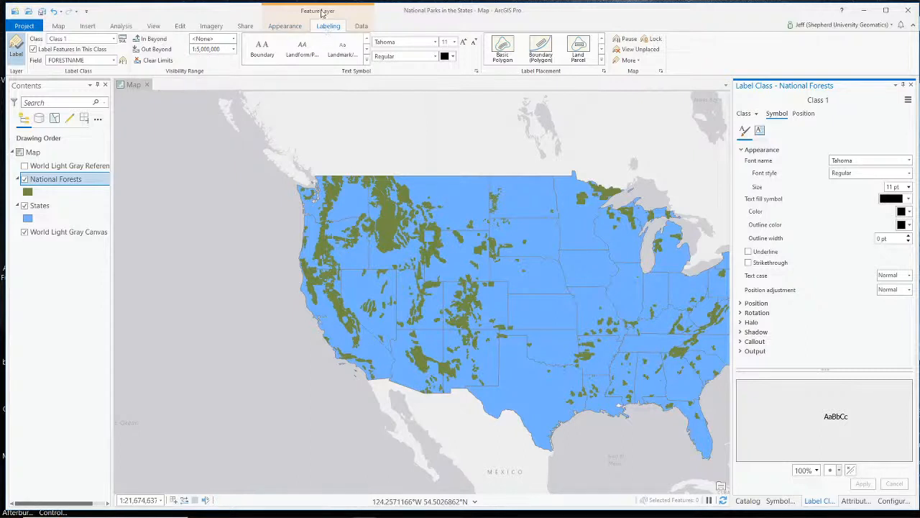
left_click(205, 49)
left_click(225, 49)
scroll(440, 287, "up", 2)
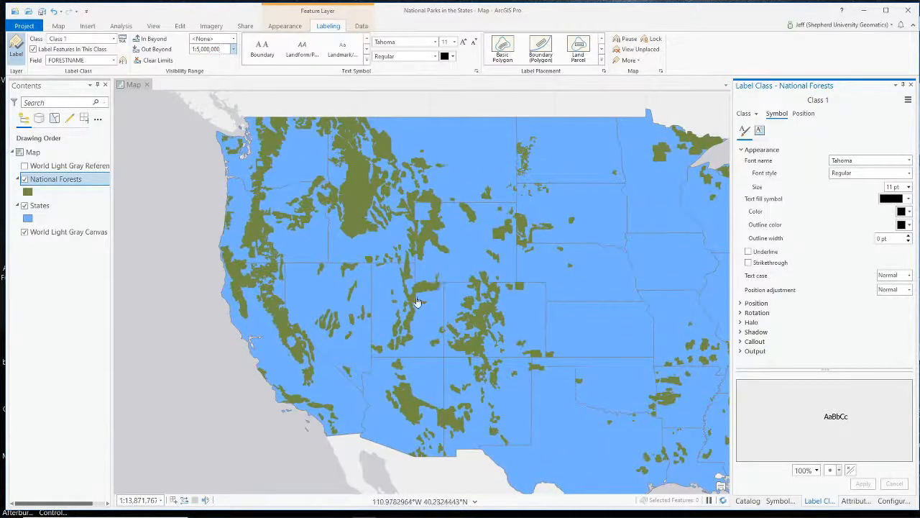
scroll(417, 302, "up", 2)
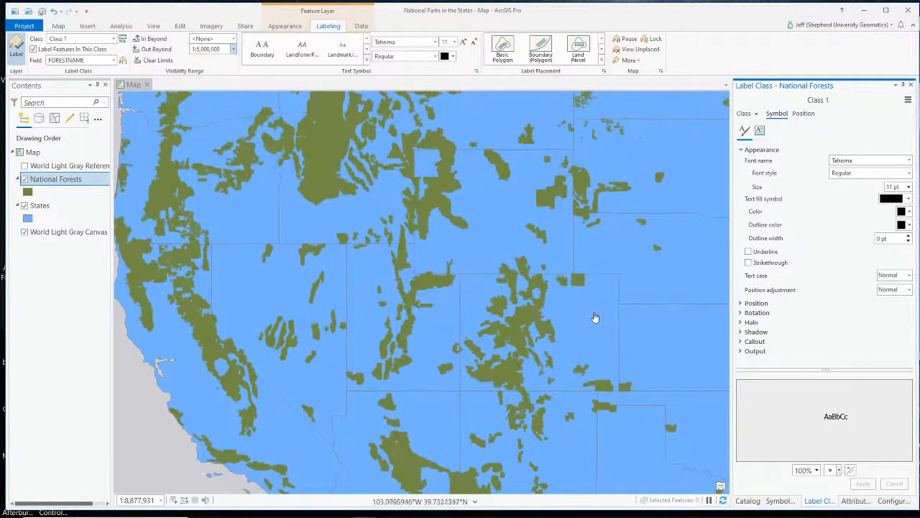
scroll(593, 319, "up", 2)
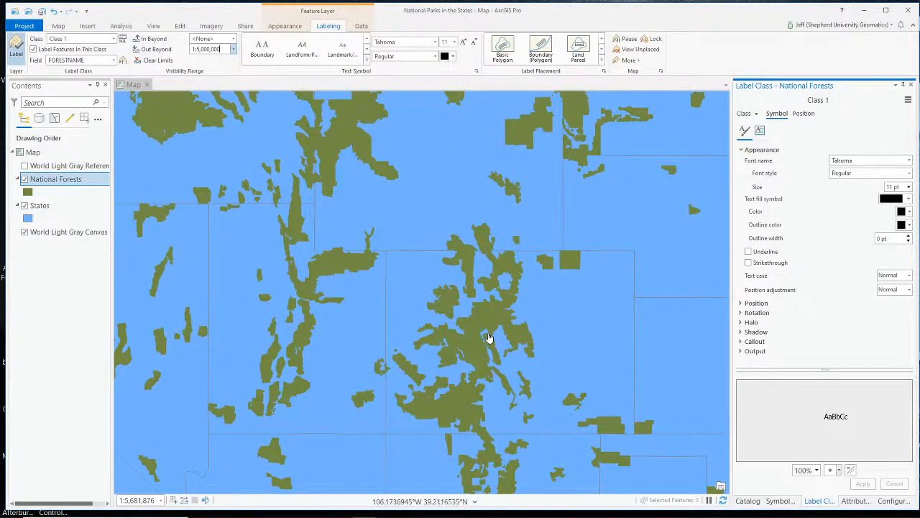
scroll(488, 338, "up", 1)
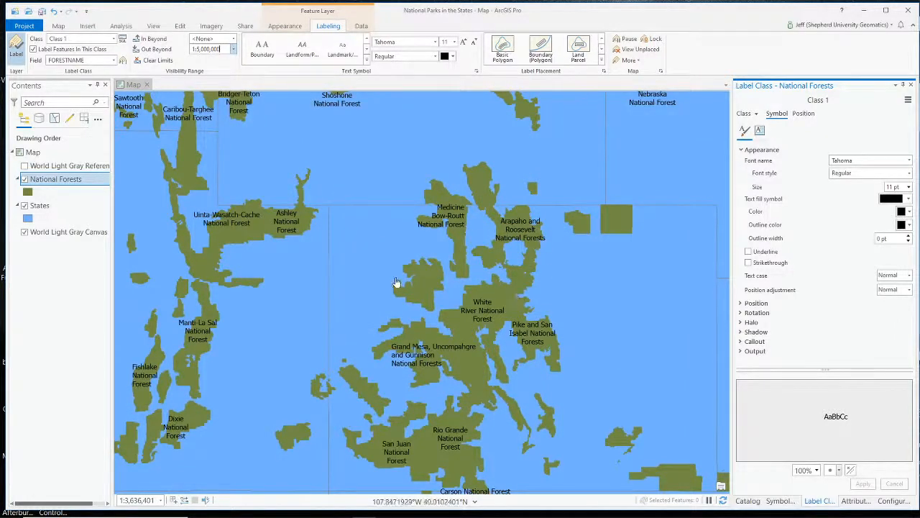
- Change the States layer's primary symbology from a single symbol to Graduated Colors
scroll(396, 283, "down", 3)
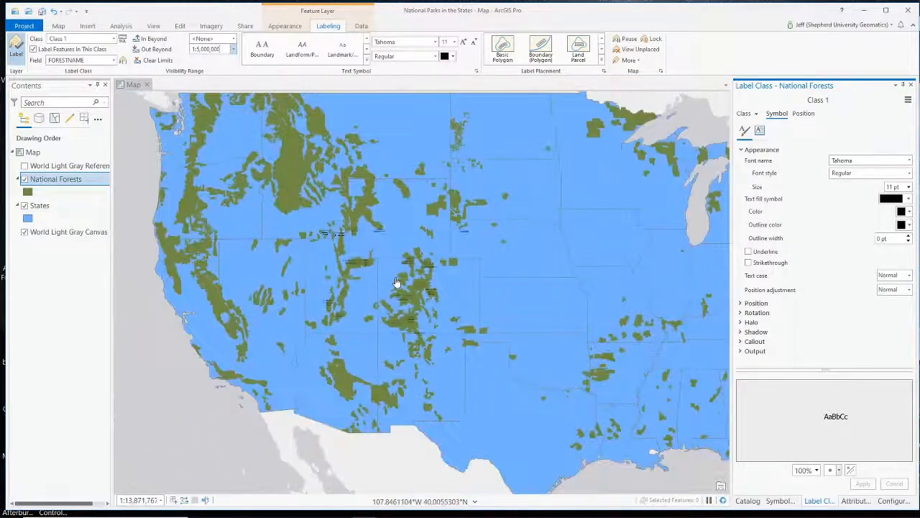
scroll(413, 269, "down", 1)
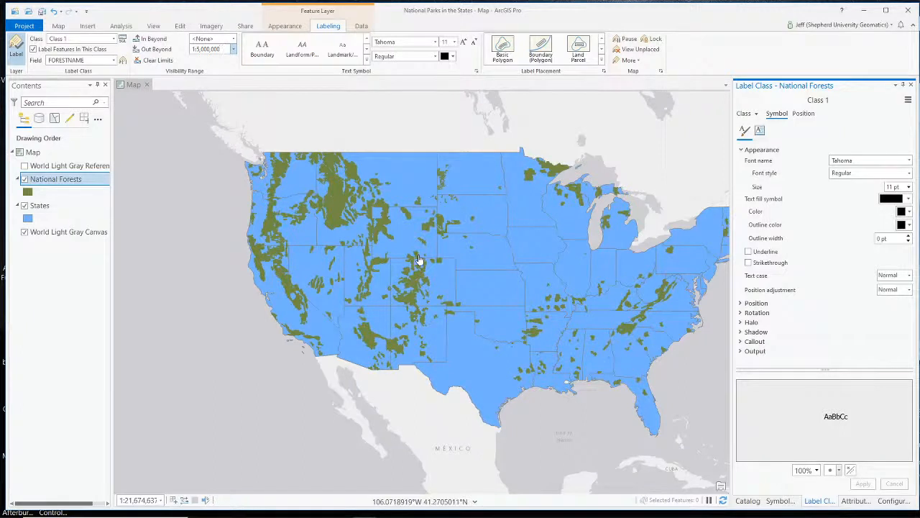
left_click(40, 206)
right_click(43, 206)
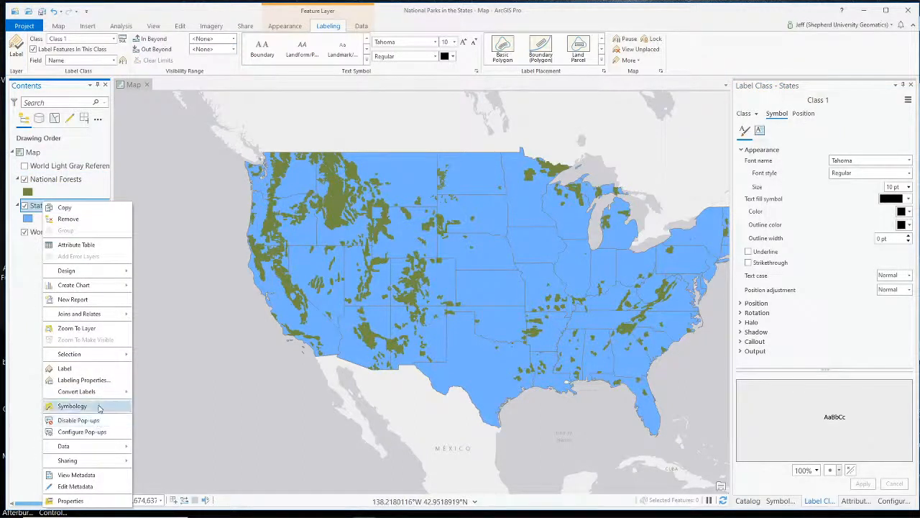
left_click(95, 406)
left_click(815, 136)
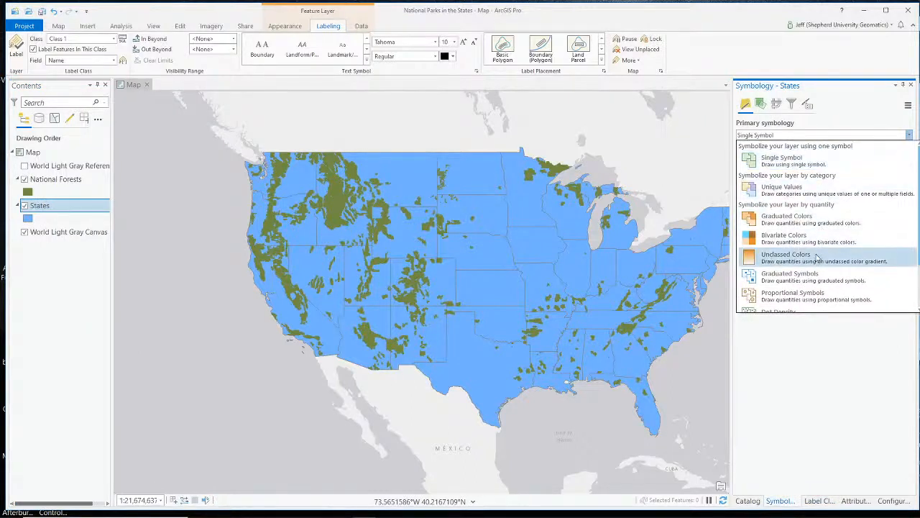
scroll(818, 259, "down", 1)
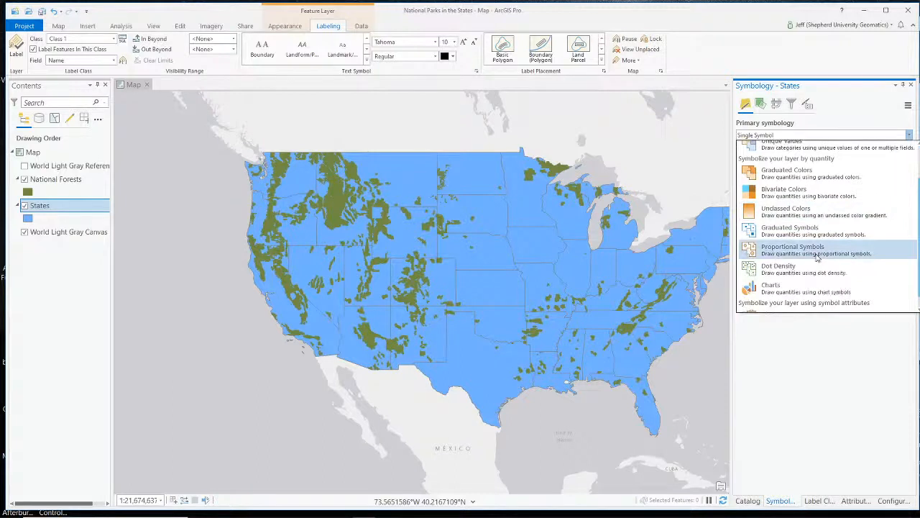
left_click(808, 179)
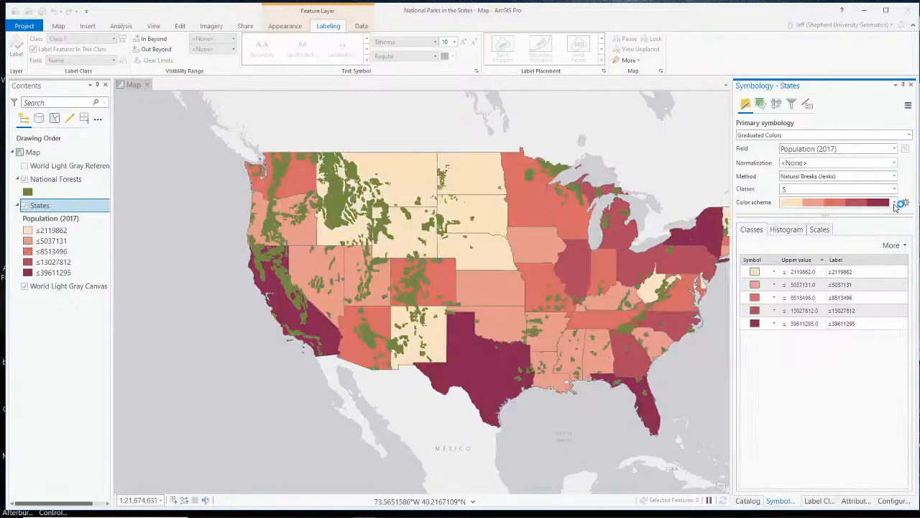
- Try the Black to White color scheme on the States classes, followed by a continuous white-to-blue scheme
left_click(895, 205)
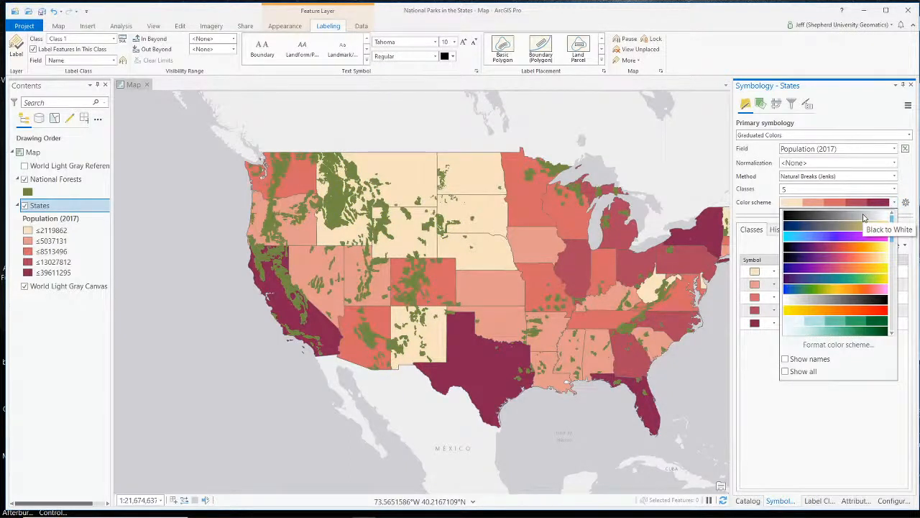
left_click(865, 218)
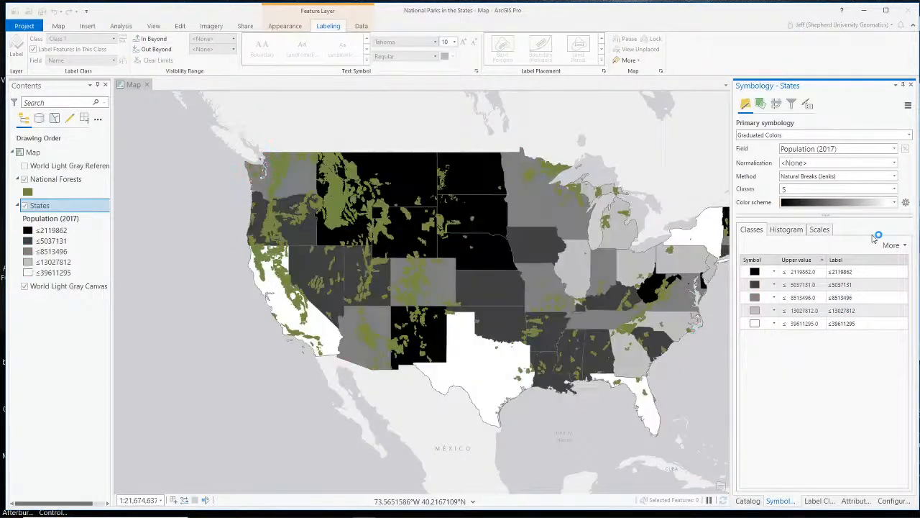
left_click(896, 202)
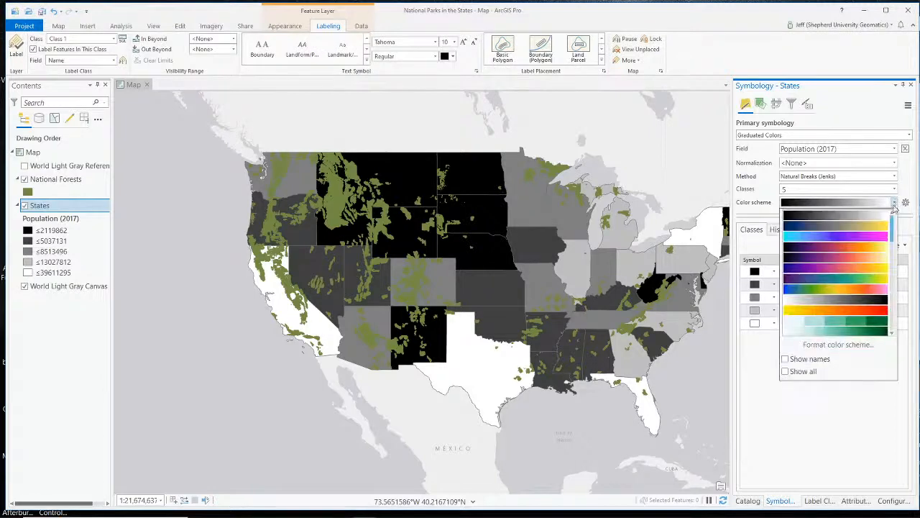
scroll(860, 281, "up", 3)
scroll(861, 280, "down", 3)
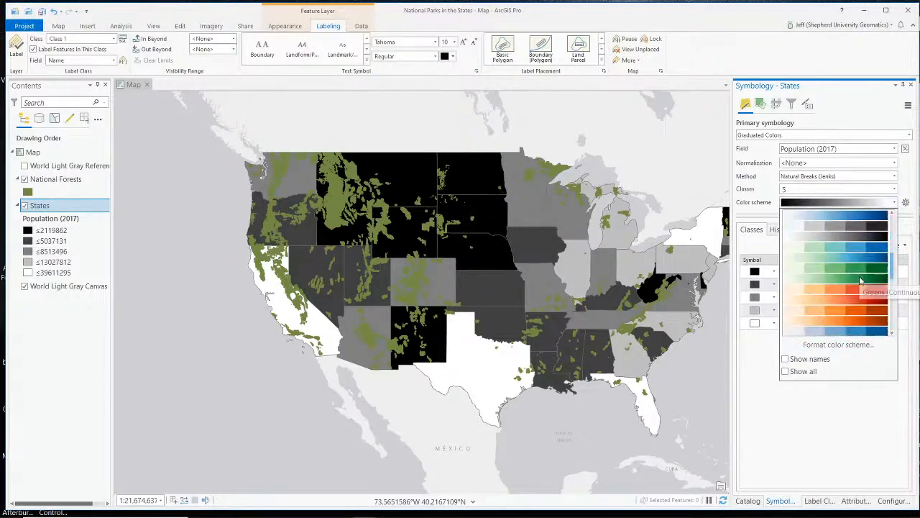
left_click(840, 219)
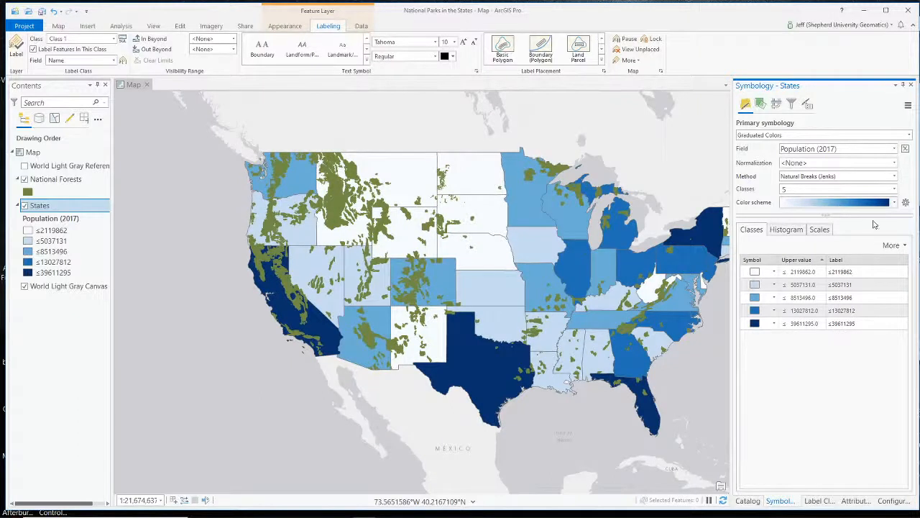
left_click(895, 203)
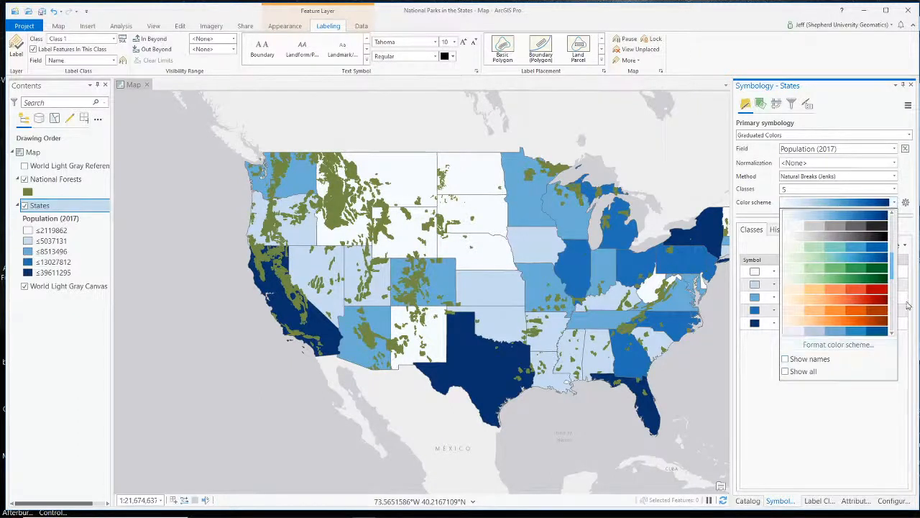
mouse_move(892, 271)
left_mouse_down()
mouse_move(892, 324)
mouse_move(893, 266)
left_mouse_up()
left_click(906, 203)
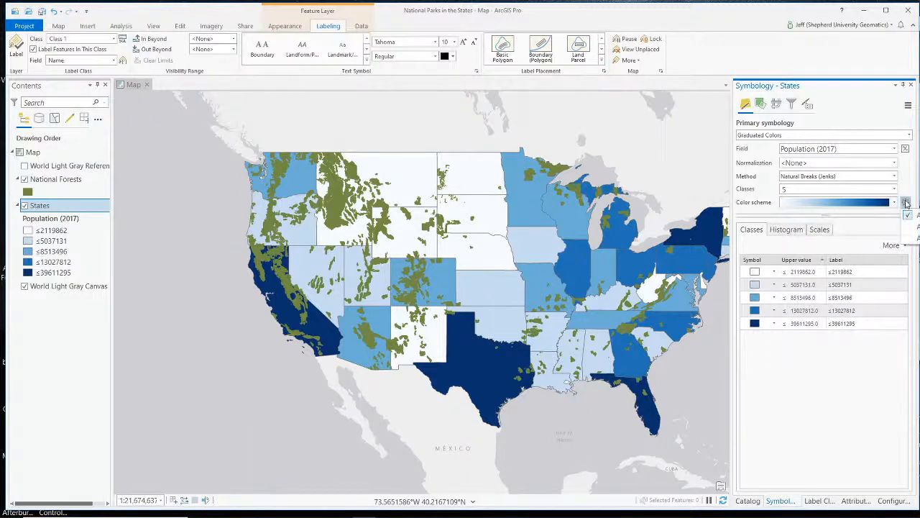
left_click(906, 202)
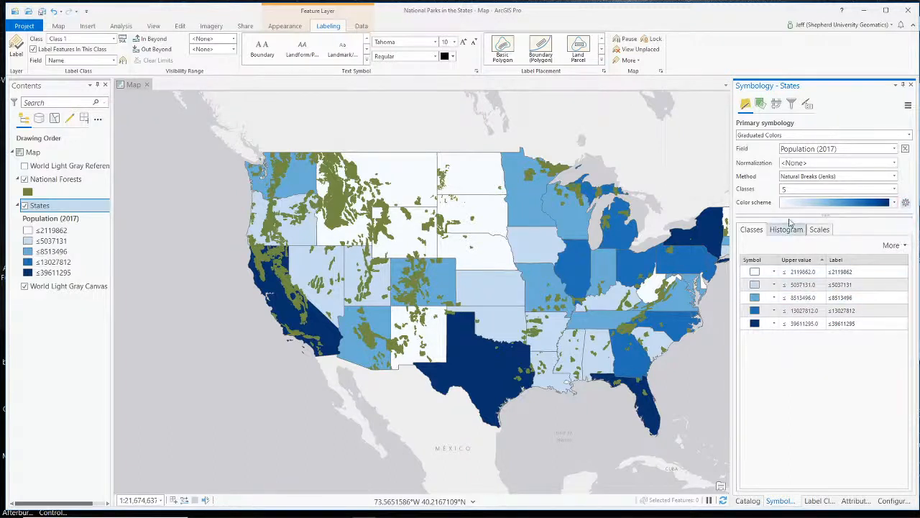
left_click(906, 246)
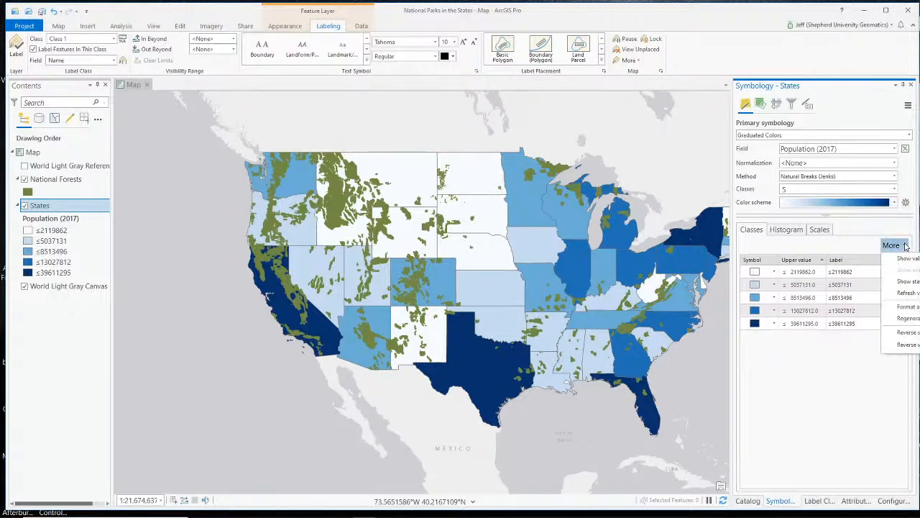
left_click(805, 411)
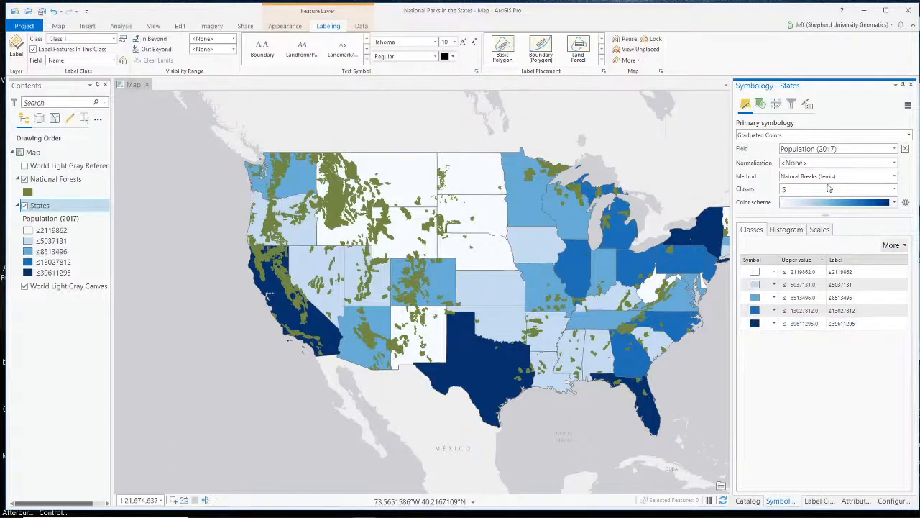
- Set the States symbology field to Ratio of National Forest Land to Total Land
left_click(896, 149)
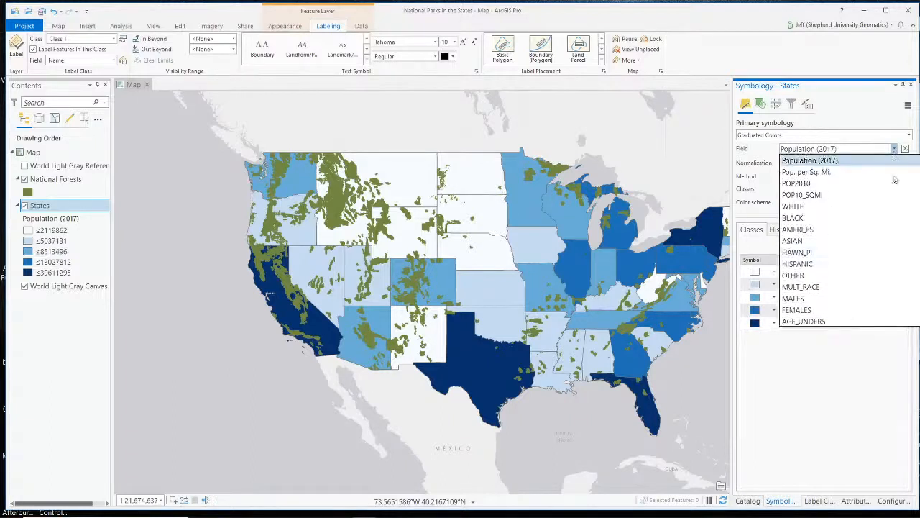
scroll(883, 279, "down", 5)
scroll(883, 281, "down", 3)
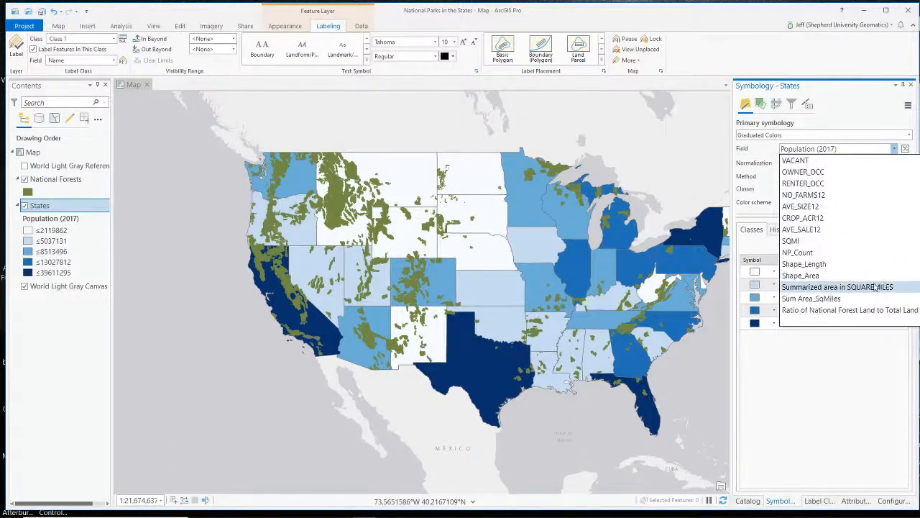
left_click(828, 311)
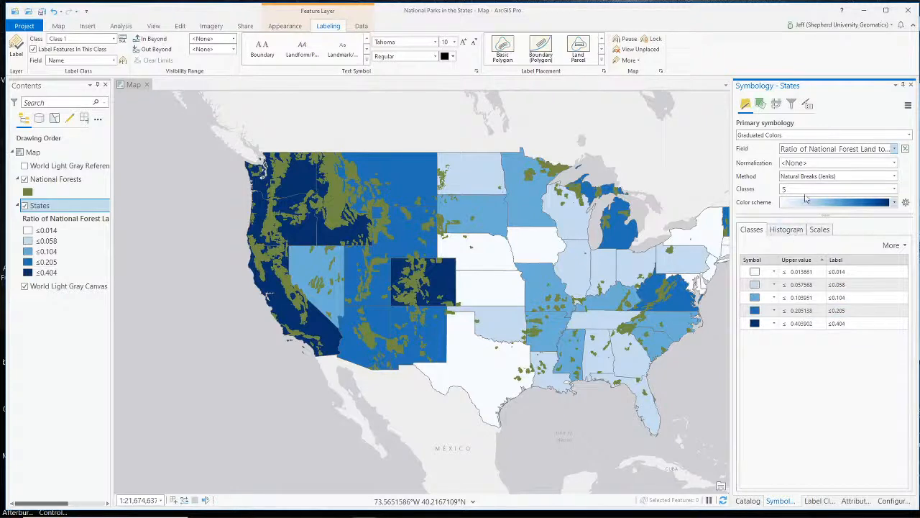
- Try the Defined Interval classification on the States ratio and settle on the Equal Interval method
left_click(894, 179)
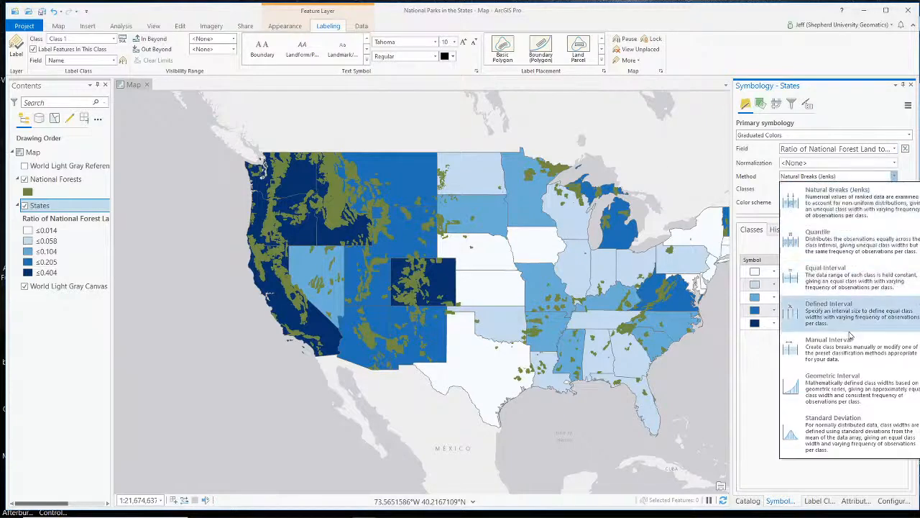
left_click(848, 328)
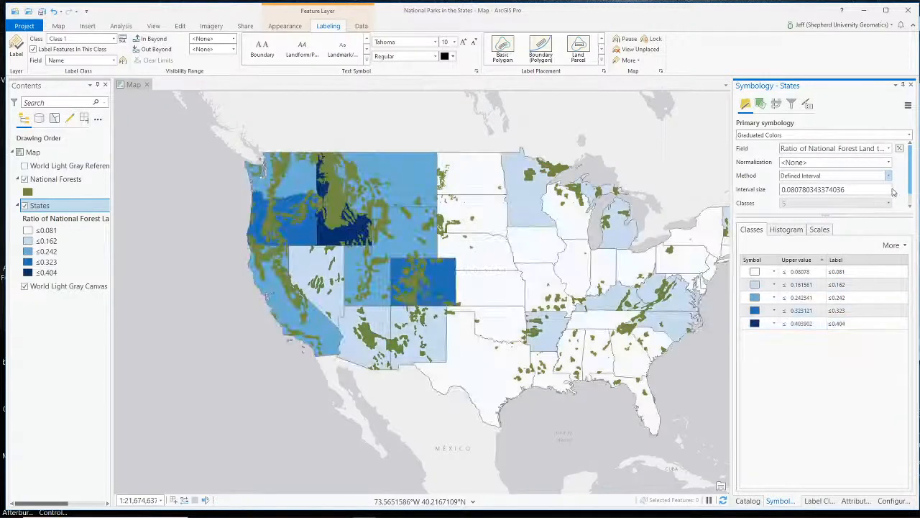
left_click(892, 176)
left_click(819, 278)
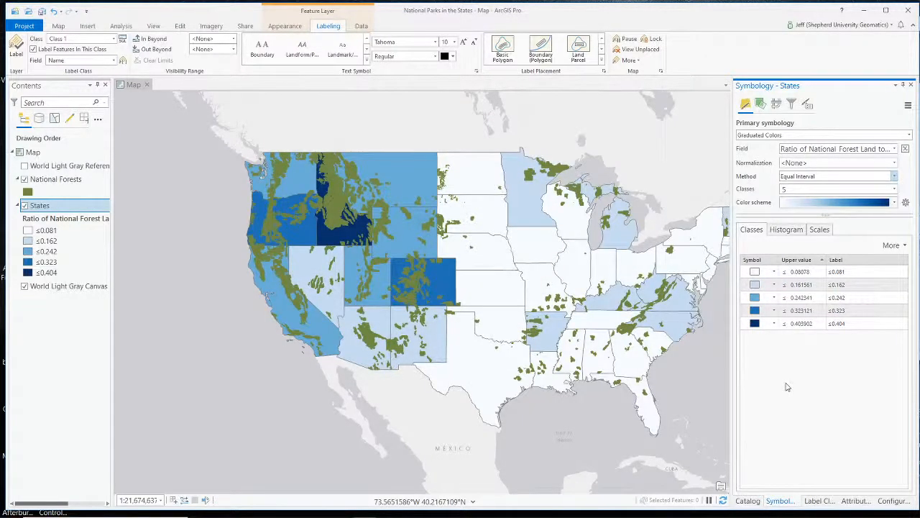
- Try the Manual Interval classification for the States classes and switch back to Equal Interval
left_click(905, 246)
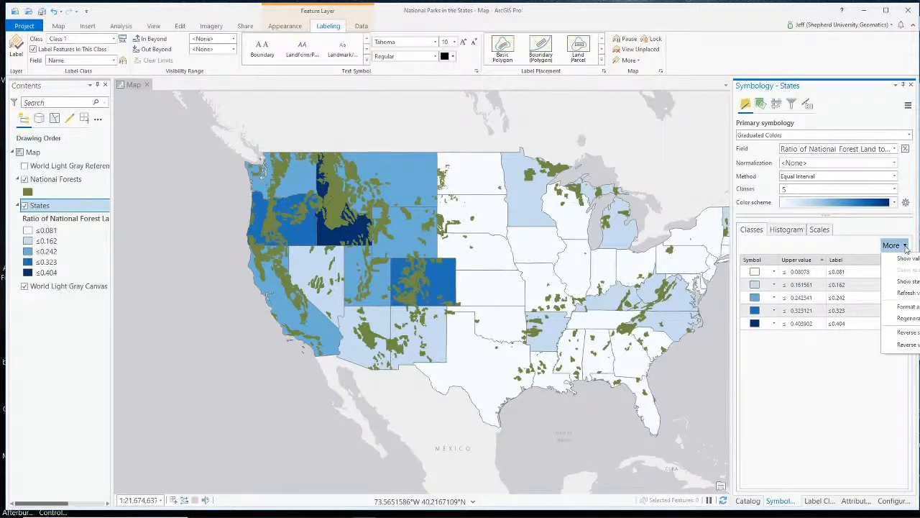
left_click(892, 178)
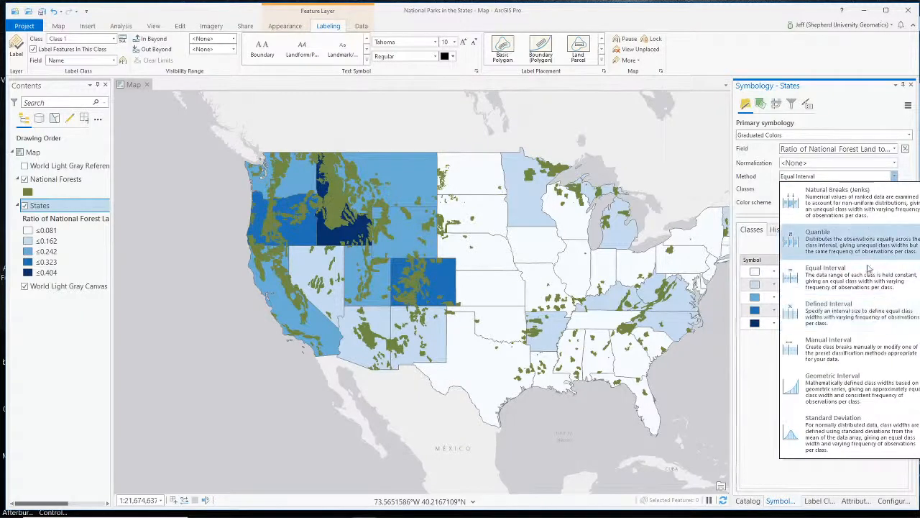
left_click(849, 355)
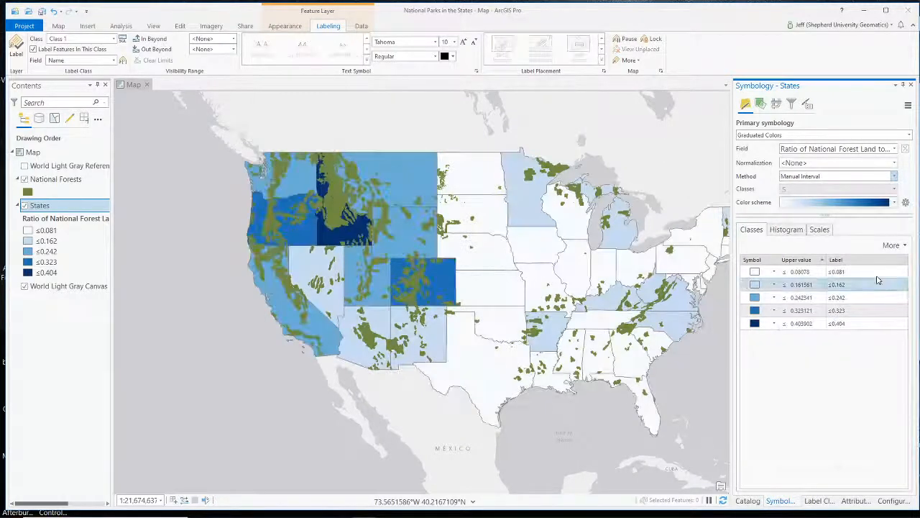
left_click(893, 177)
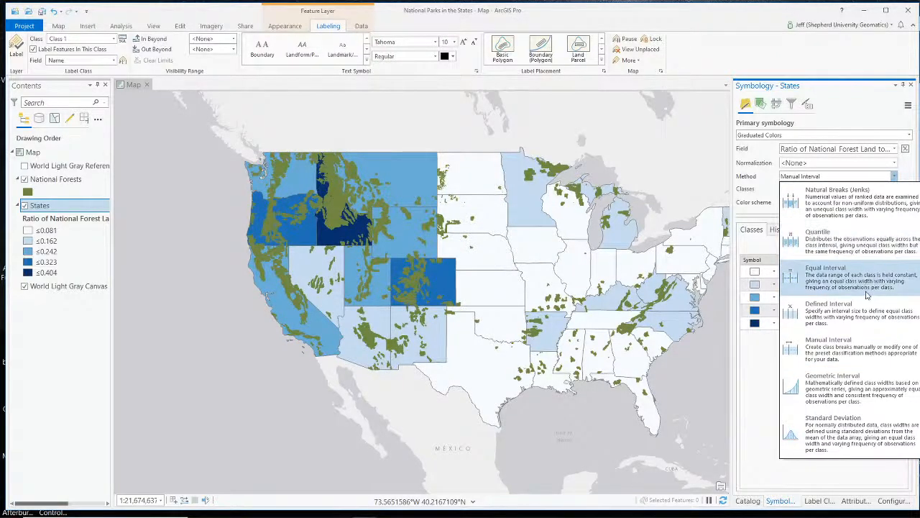
left_click(879, 272)
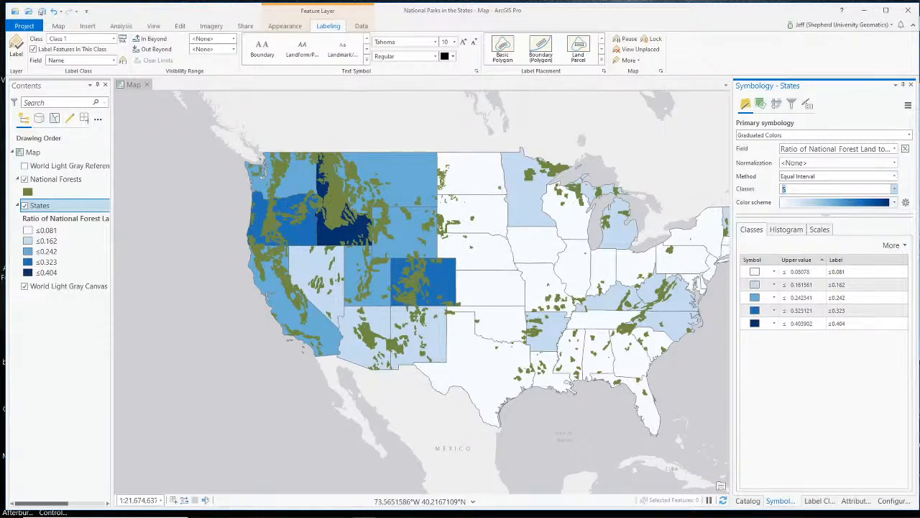
- Try the Quantile classification on the States ratio for comparison and restore the Equal Interval method
left_click(891, 245)
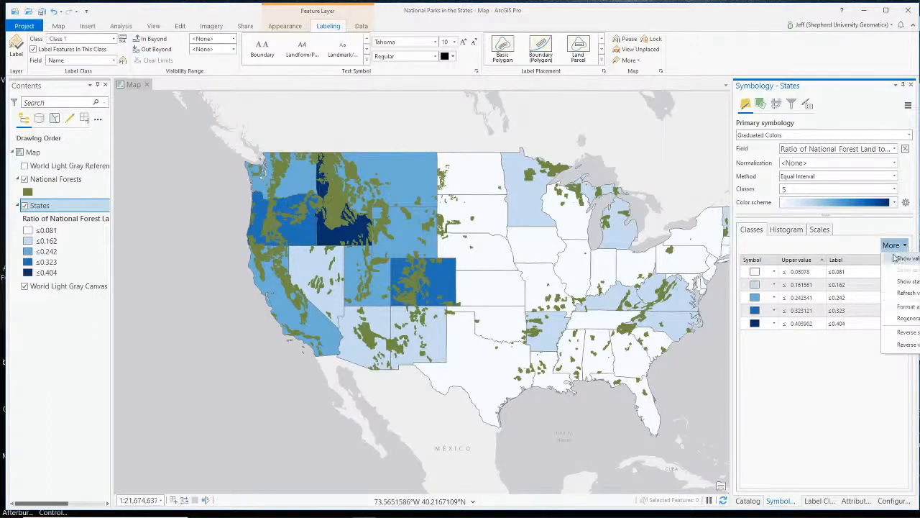
left_click(896, 189)
left_click(893, 178)
left_click(892, 177)
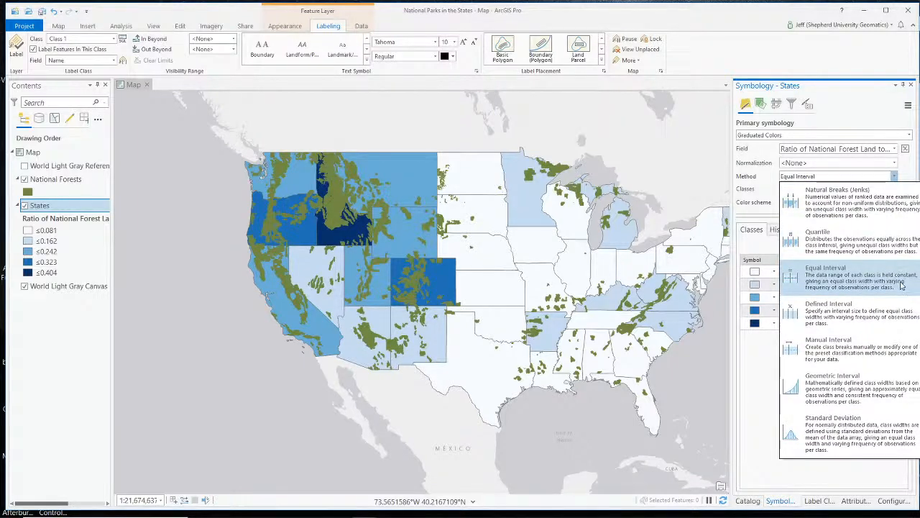
left_click(897, 248)
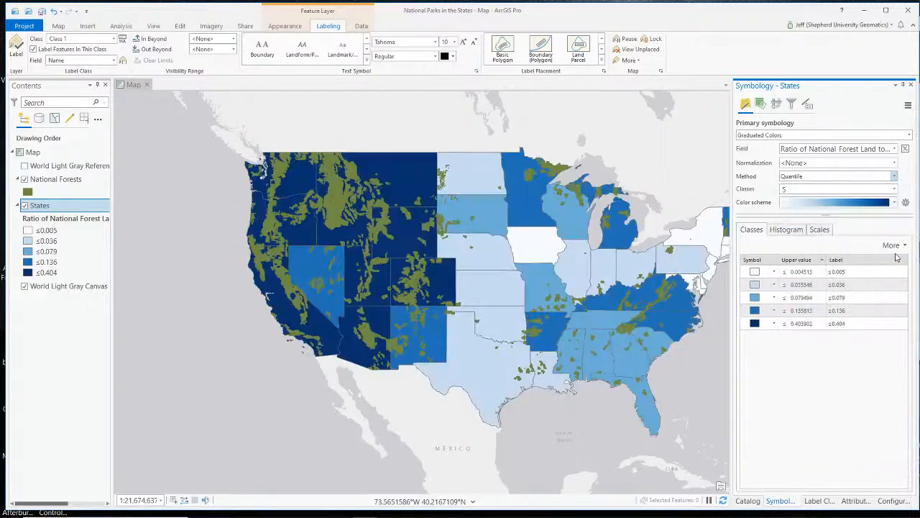
left_click(894, 179)
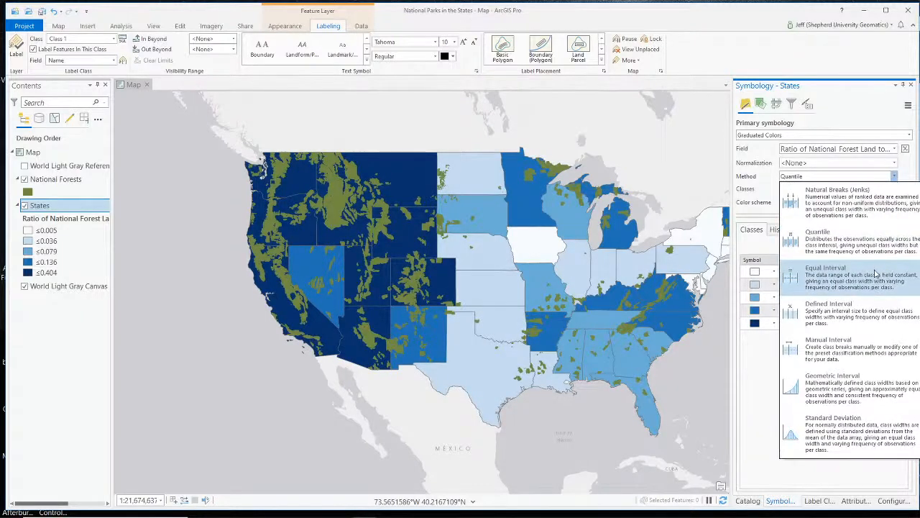
left_click(876, 274)
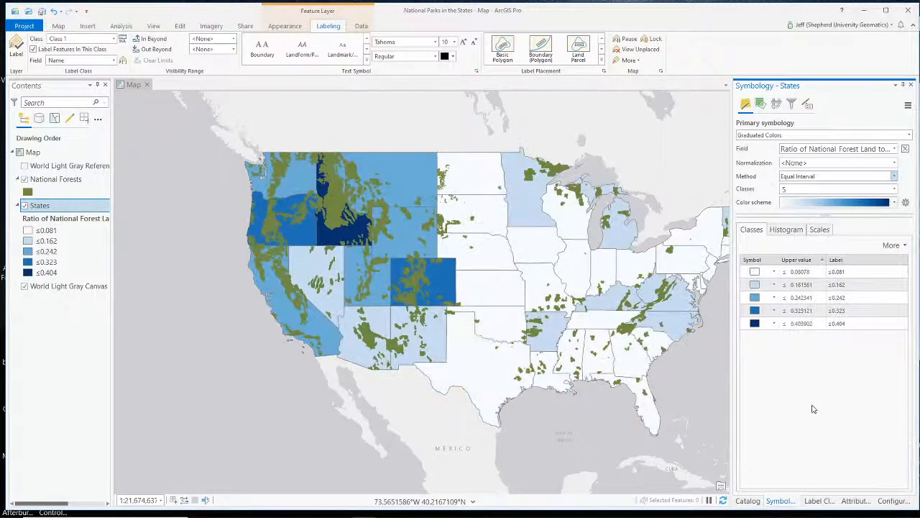
- Apply a pale purple-to-blue color scheme to the States ratio classes
left_click(816, 273)
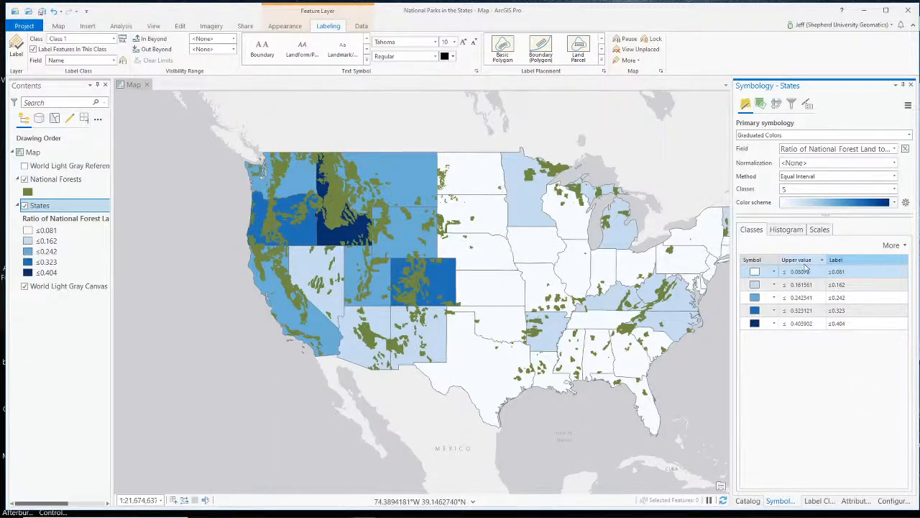
left_click(896, 203)
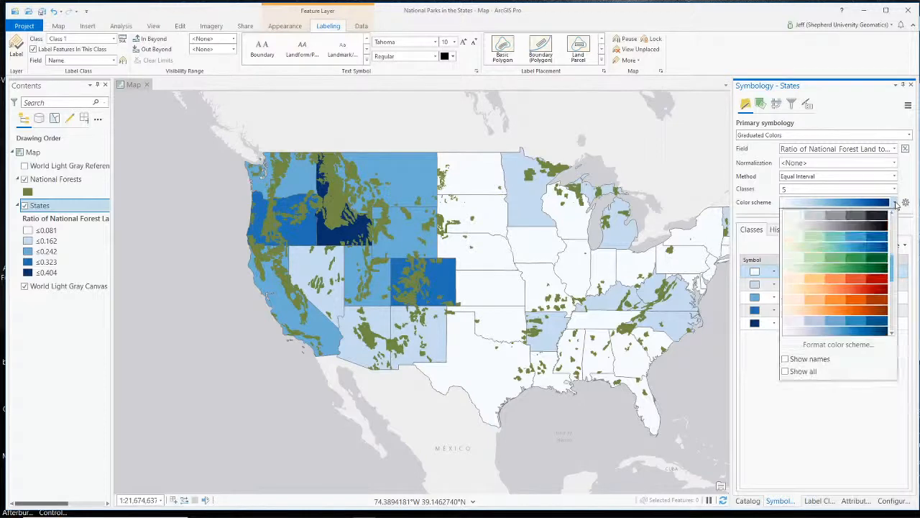
left_click(876, 325)
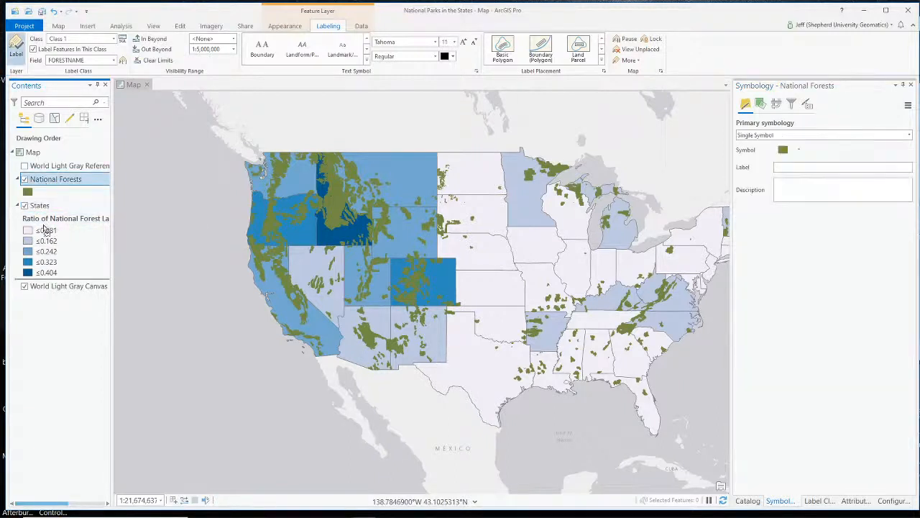
- Move the National Forests layer beneath States and open the symbology settings of the States layer
left_click_drag(50, 274, 52, 279)
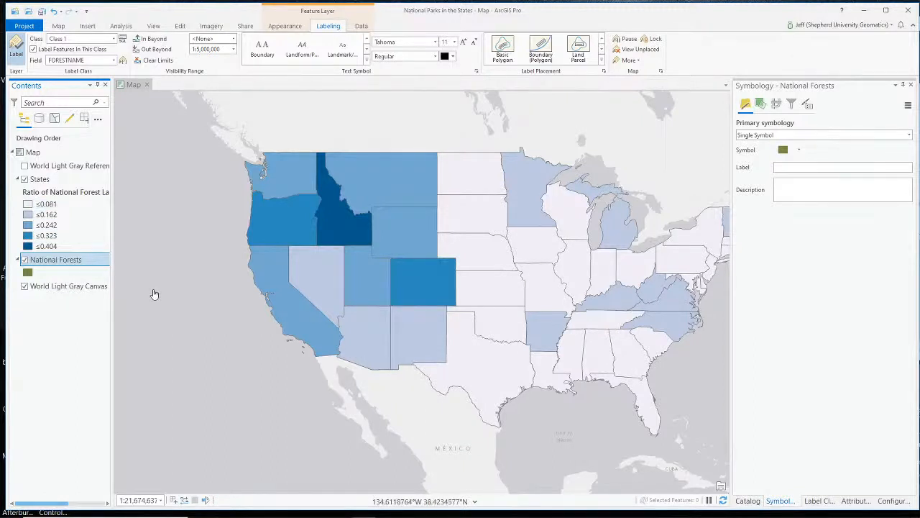
left_click(56, 197)
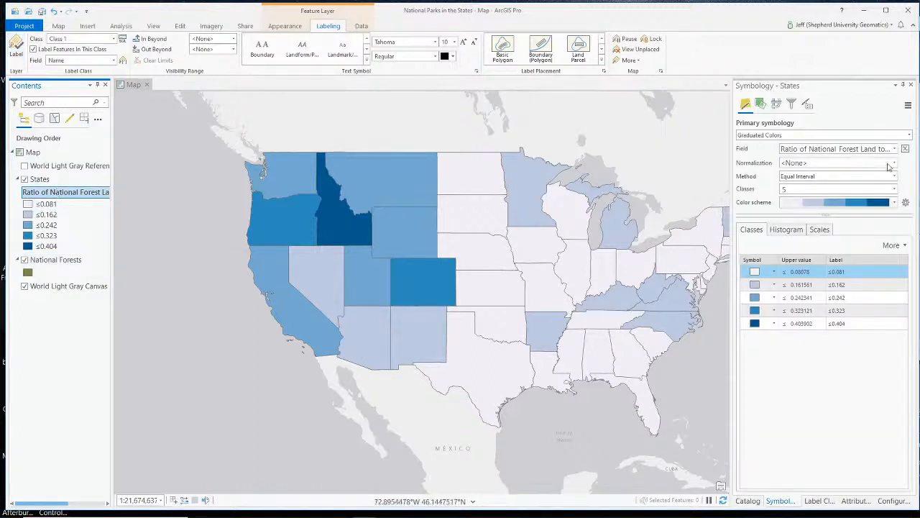
right_click(41, 181)
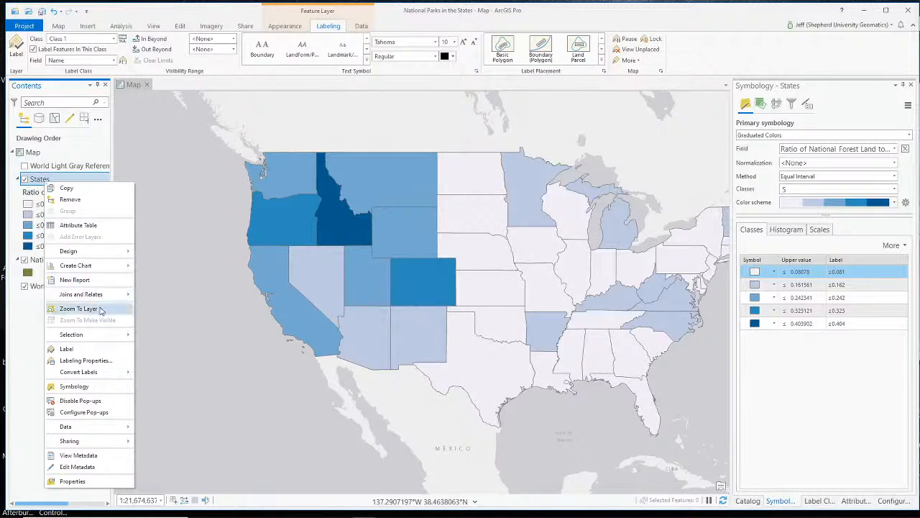
left_click(104, 387)
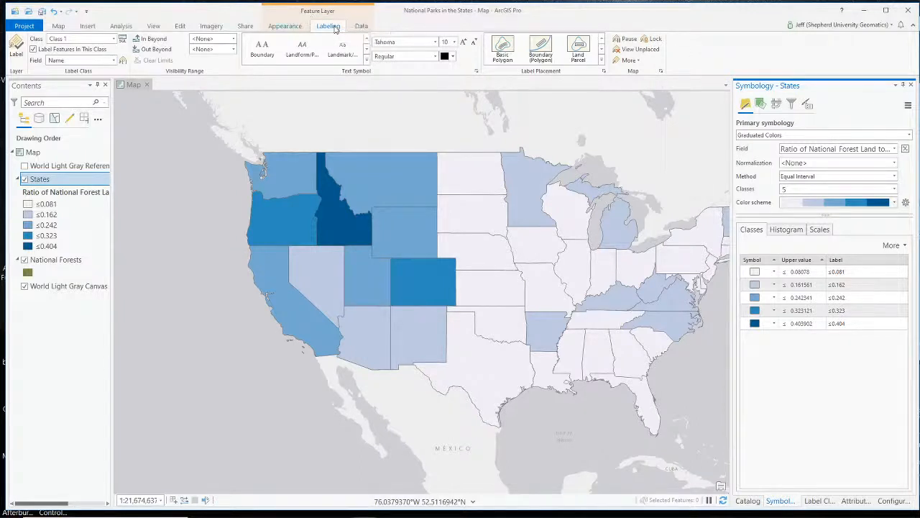
- Try the transparency and Swipe effects on the States layer to reveal the National Forests beneath it
left_click(287, 26)
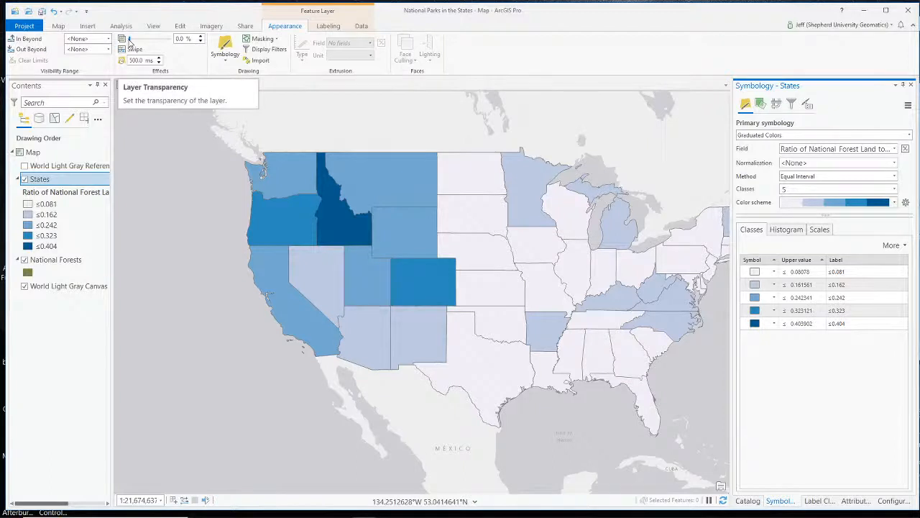
mouse_move(130, 41)
left_mouse_down()
mouse_move(184, 52)
mouse_move(120, 44)
left_mouse_up()
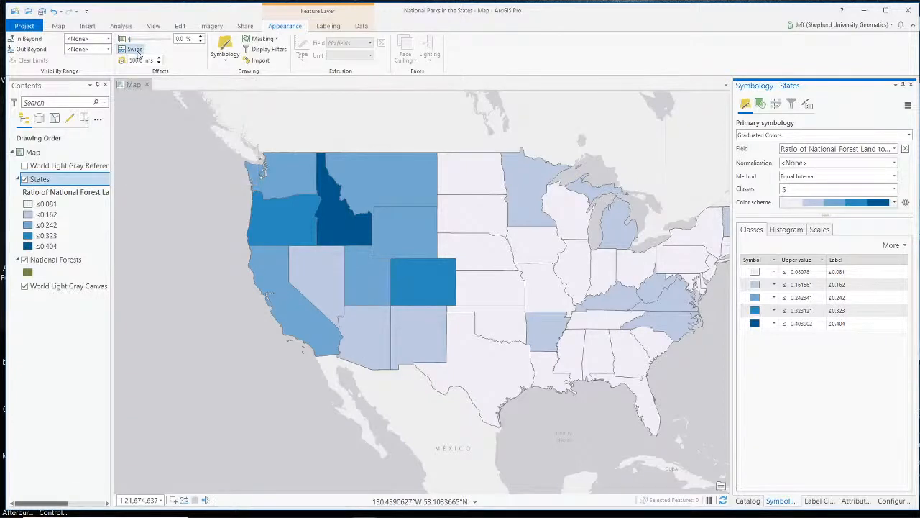
mouse_move(433, 131)
left_mouse_down()
mouse_move(432, 156)
mouse_move(542, 368)
mouse_move(489, 309)
mouse_move(430, 115)
left_mouse_up()
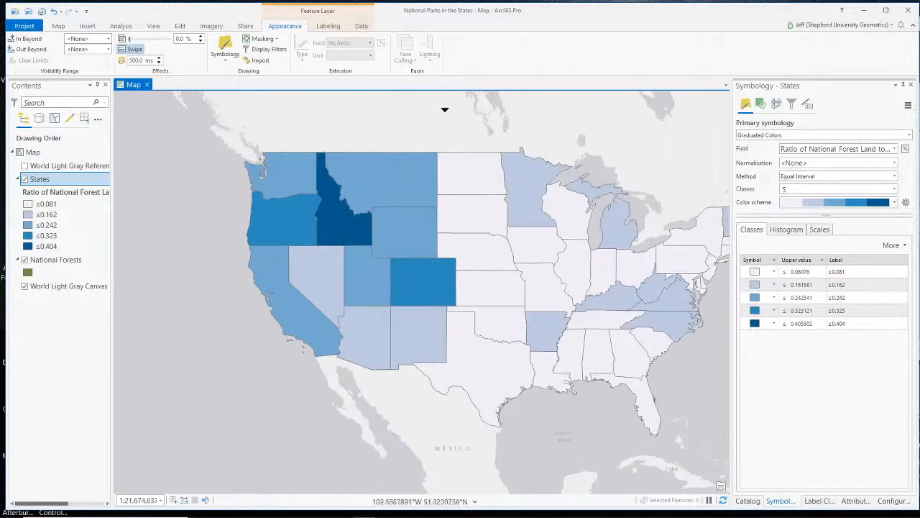
mouse_move(441, 131)
left_mouse_down()
mouse_move(503, 249)
mouse_move(452, 439)
mouse_move(477, 263)
mouse_move(460, 104)
mouse_move(477, 442)
mouse_move(494, 290)
mouse_move(494, 141)
mouse_move(485, 448)
mouse_move(510, 247)
mouse_move(488, 99)
mouse_move(467, 361)
mouse_move(473, 400)
mouse_move(482, 123)
mouse_move(479, 436)
mouse_move(489, 137)
mouse_move(494, 315)
mouse_move(456, 124)
left_mouse_up()
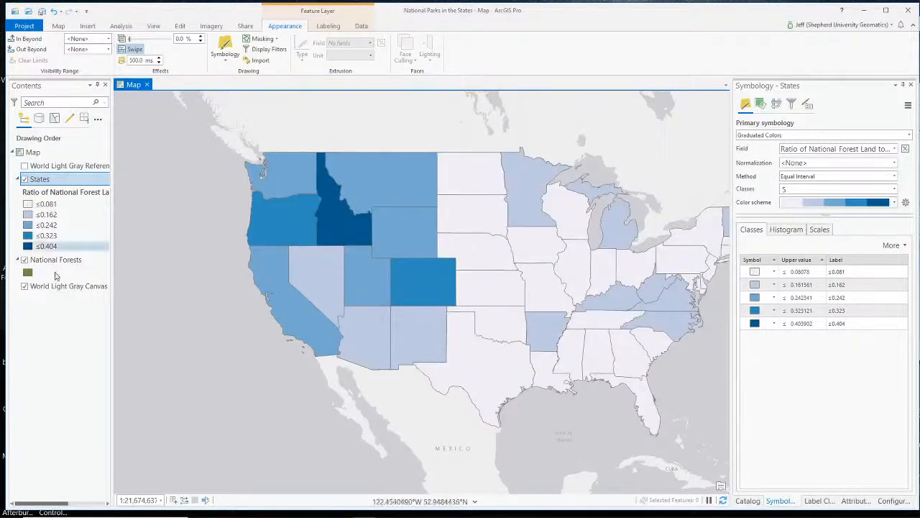
- Move the National Forests layer back above States and try swiping it across the map
left_click_drag(54, 261, 56, 176)
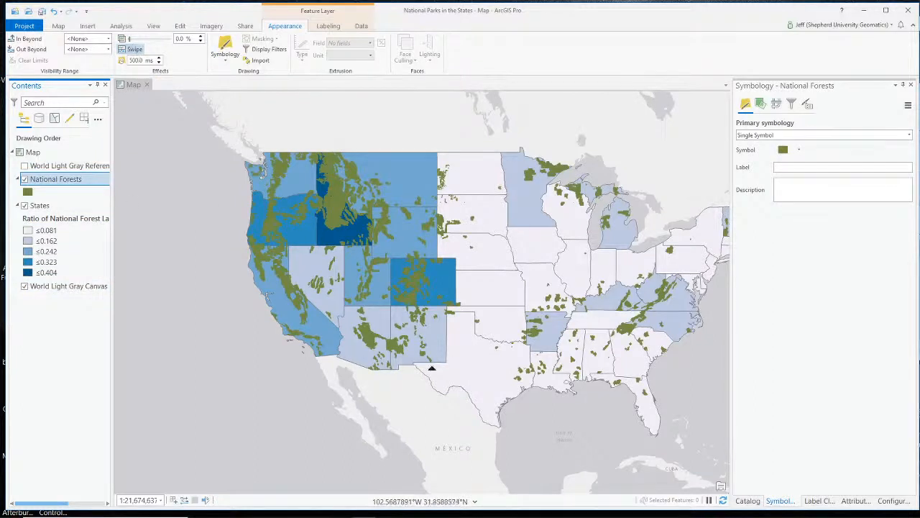
left_click(237, 434)
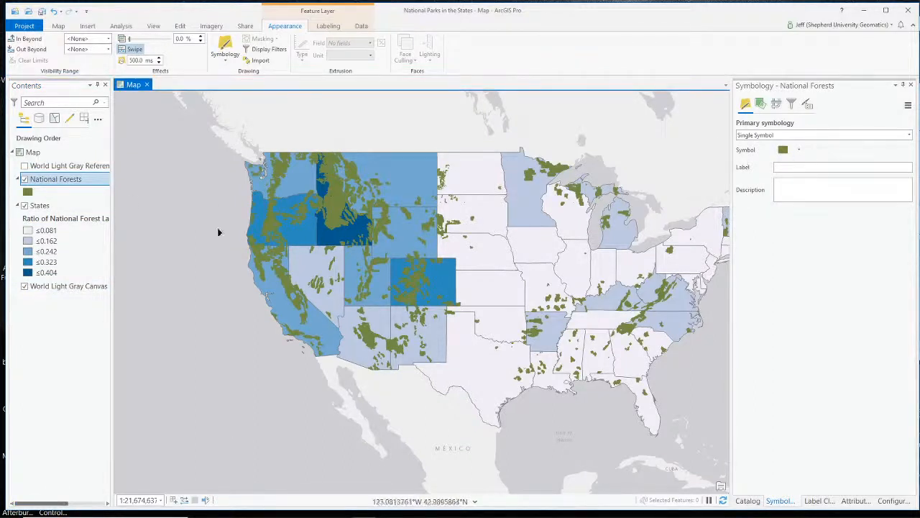
- Apply the Blues (Continuous) color scheme to the States ratio classes
left_click(41, 222)
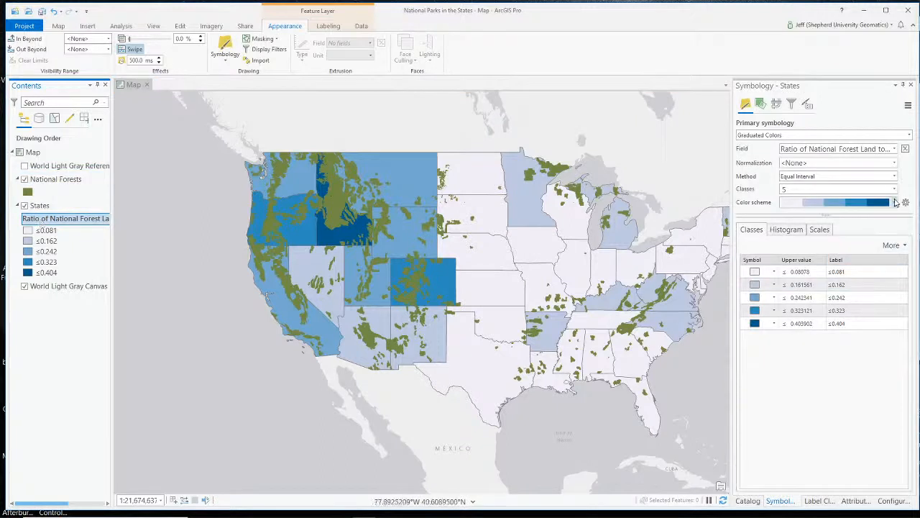
left_click(896, 203)
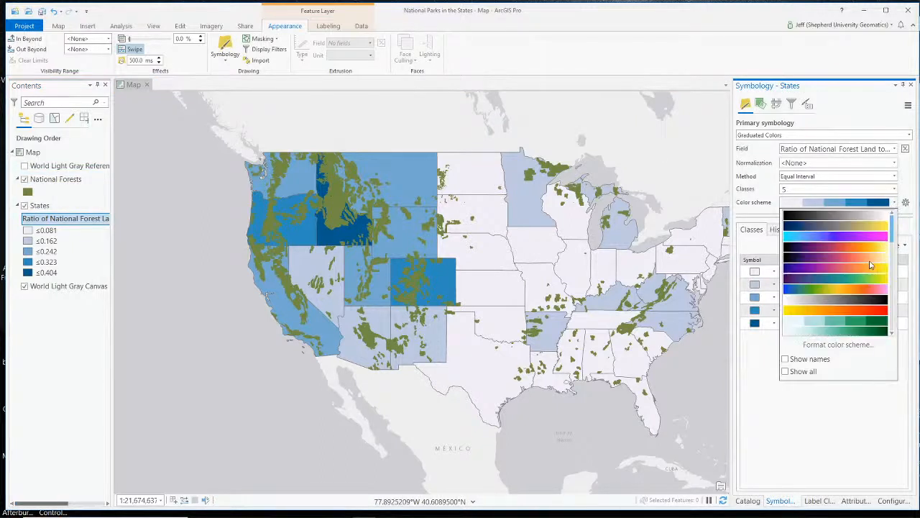
scroll(843, 308, "down", 2)
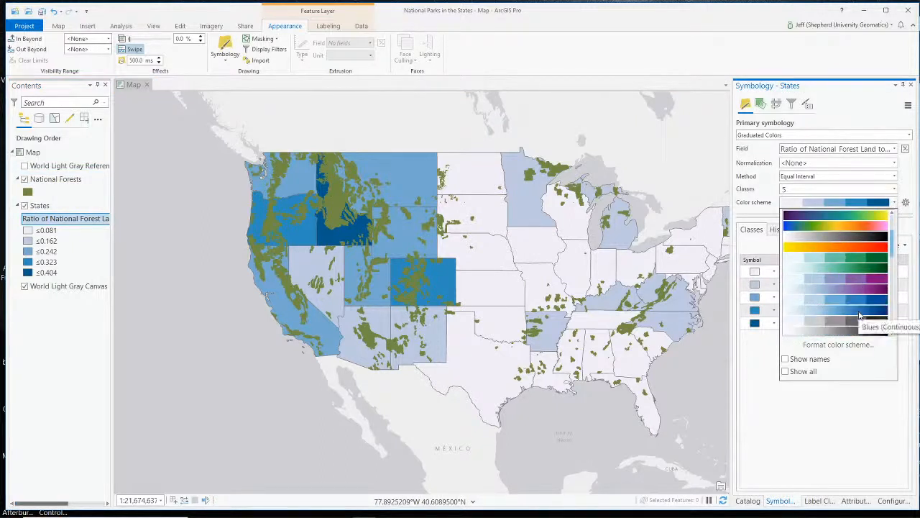
left_click(859, 313)
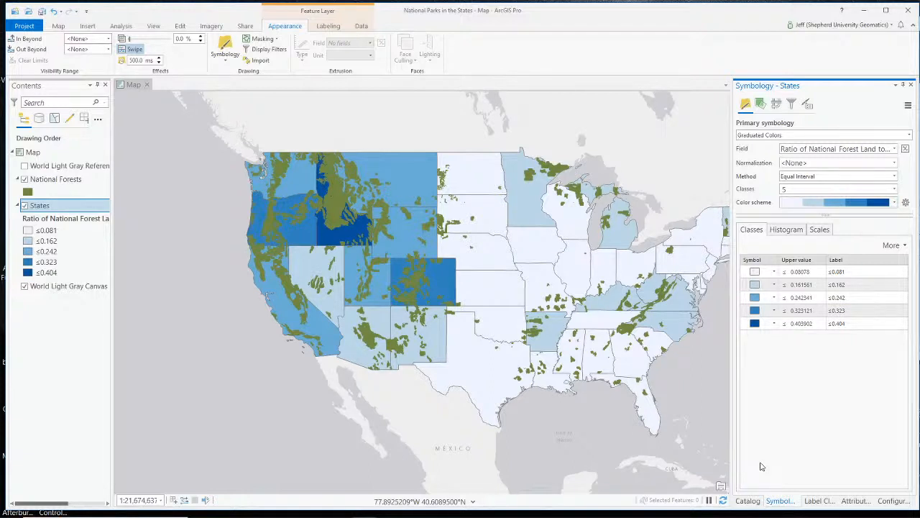
key("alt+Tab")
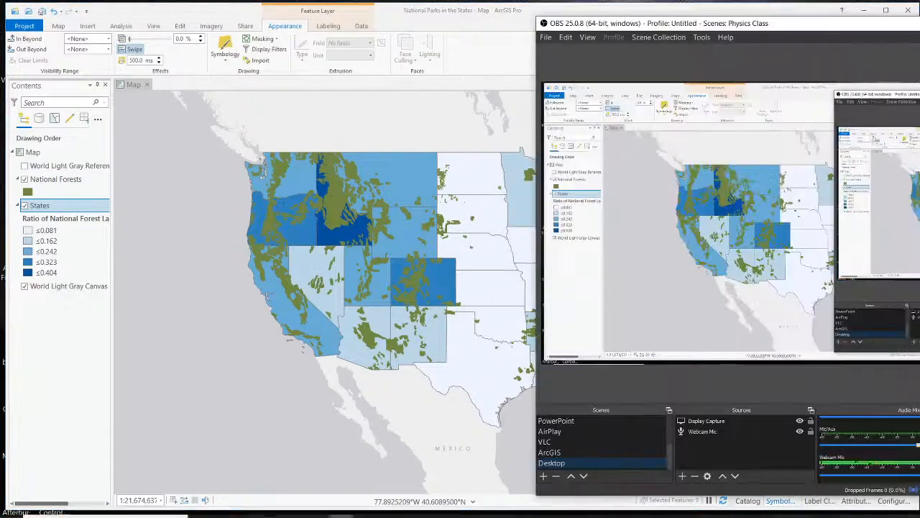
scroll(587, 433, "up", 3)
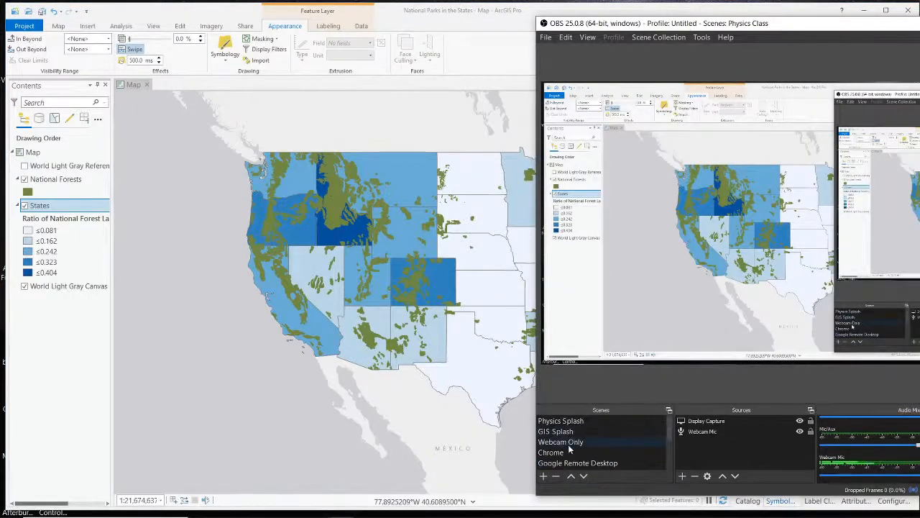
left_click(570, 443)
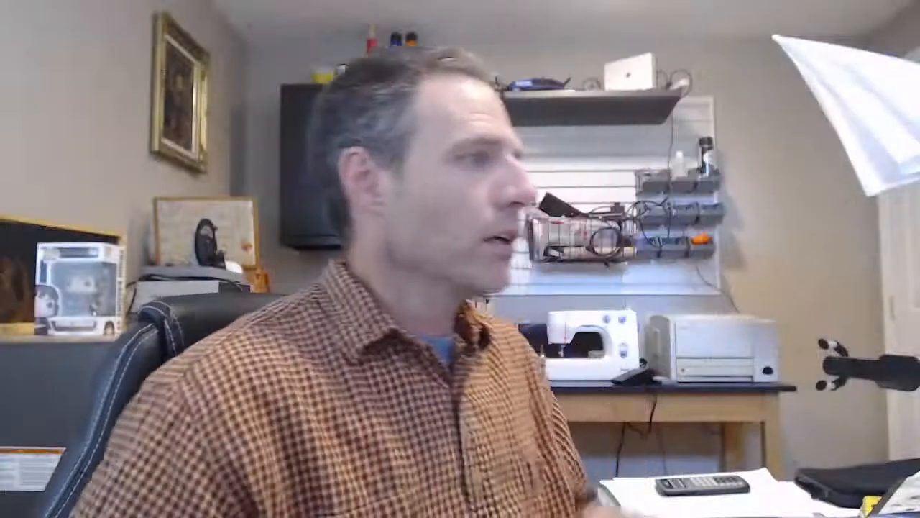
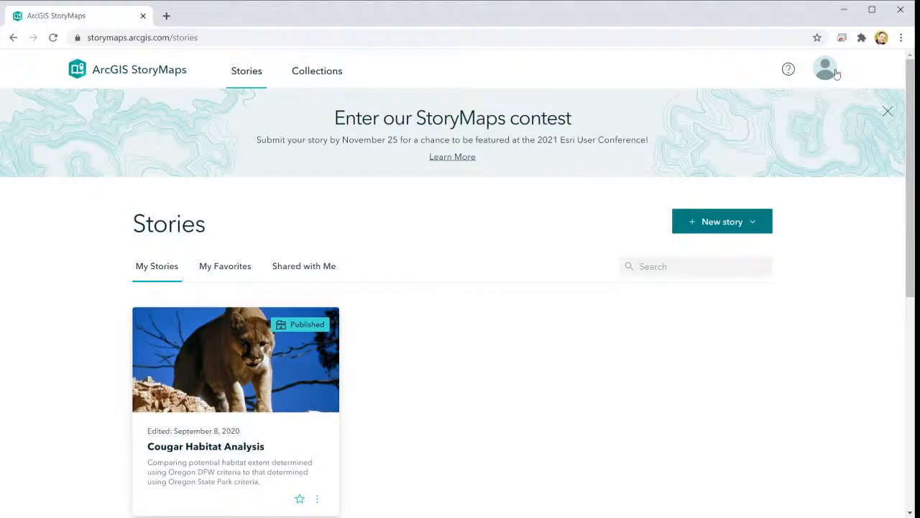
left_click(827, 72)
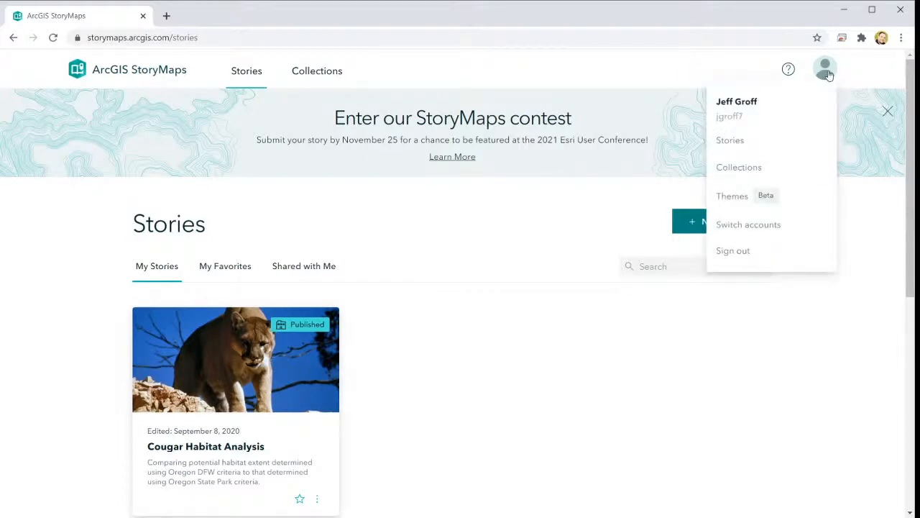
left_click(834, 440)
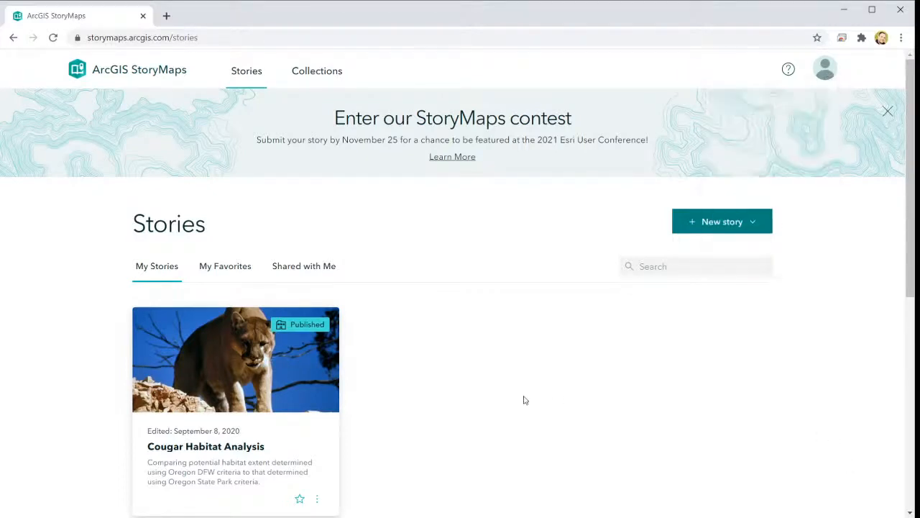
- Open the published Cougar Habitat Analysis story in ArcGIS StoryMaps and review its title, subtitle, author and date
scroll(557, 403, "down", 2)
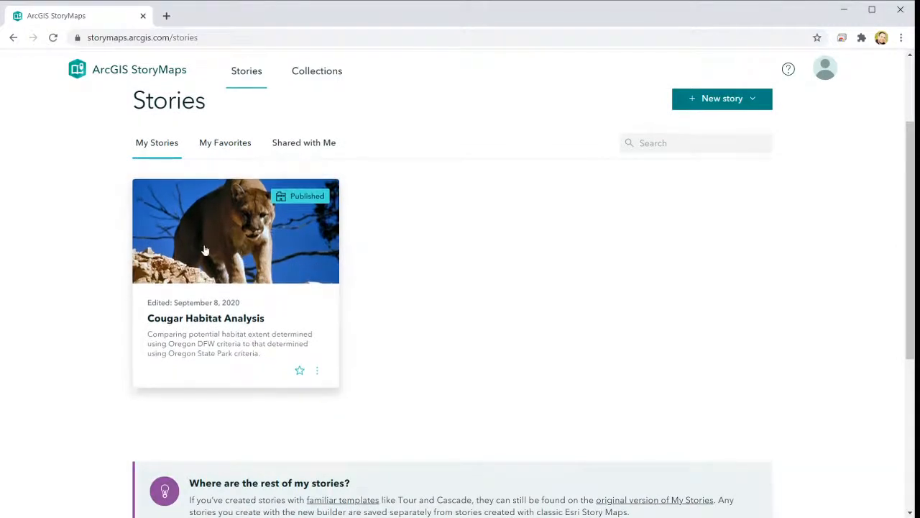
left_click(280, 313)
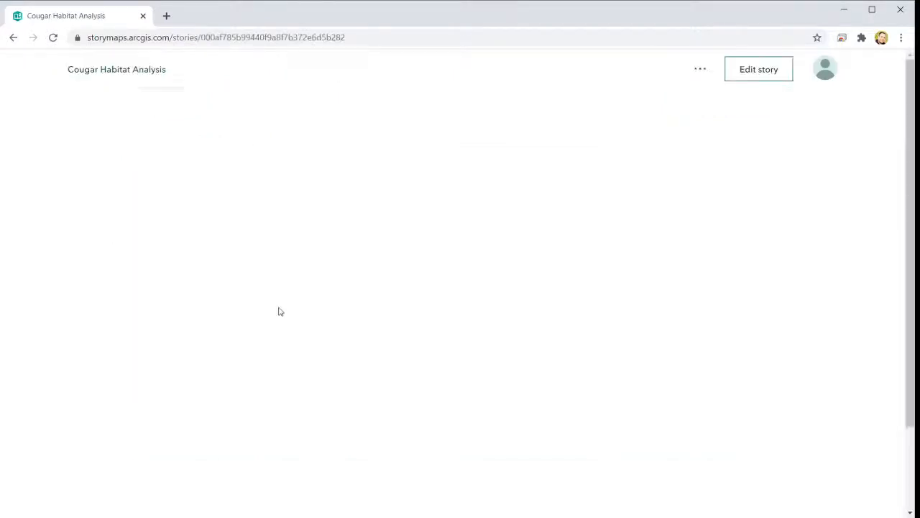
scroll(604, 313, "down", 2)
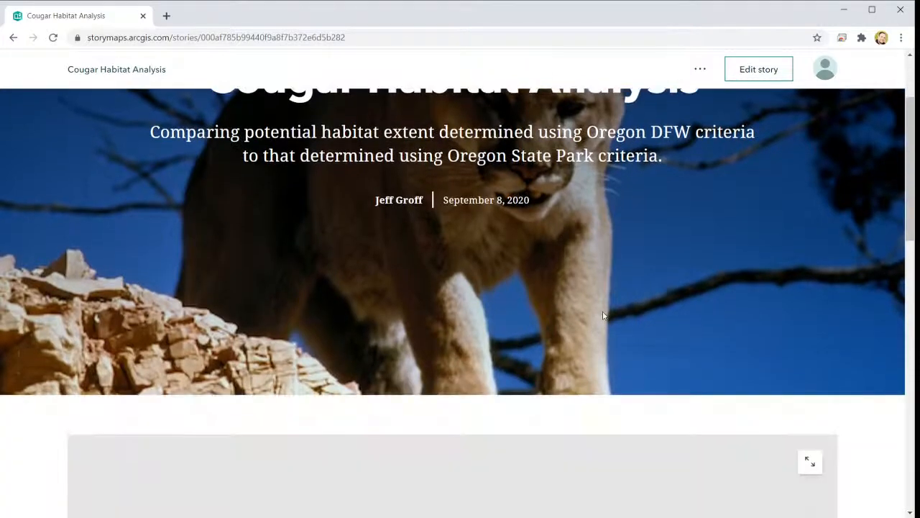
scroll(604, 315, "up", 2)
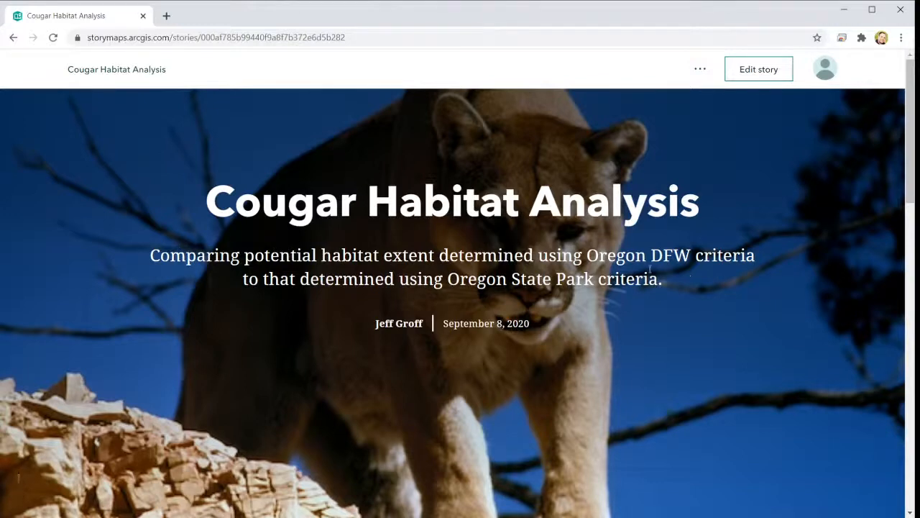
scroll(650, 267, "down", 2)
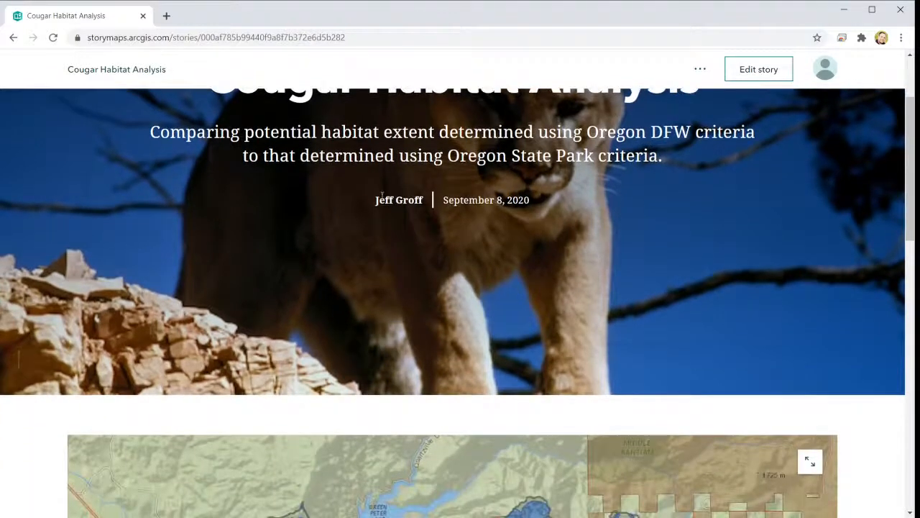
left_click_drag(446, 200, 587, 212)
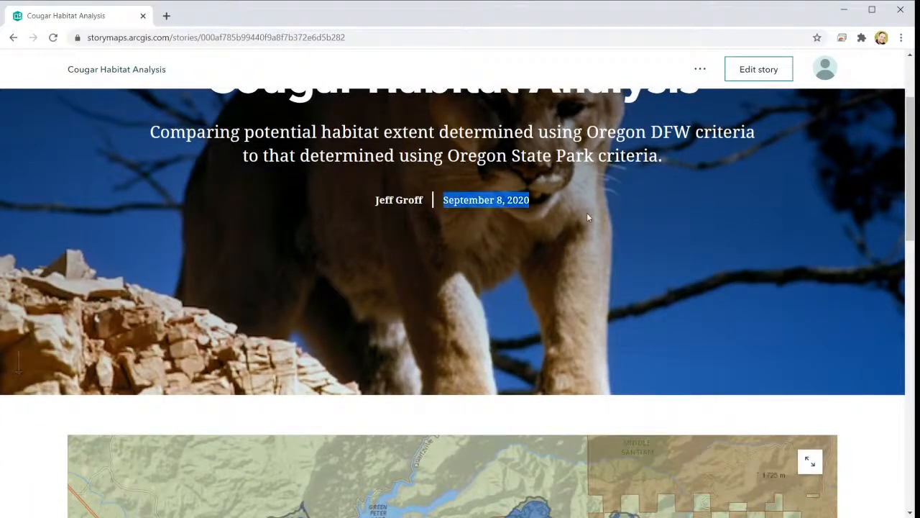
- Examine the story's map of potential cougar habitat defined using Oregon DFW criteria and its caption
scroll(539, 294, "down", 4)
scroll(501, 151, "up", 5)
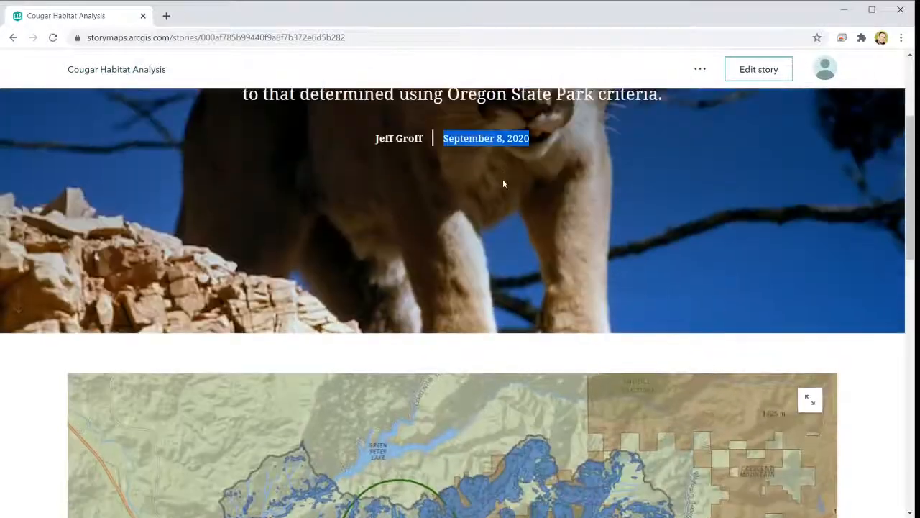
scroll(510, 209, "down", 6)
scroll(516, 209, "down", 1)
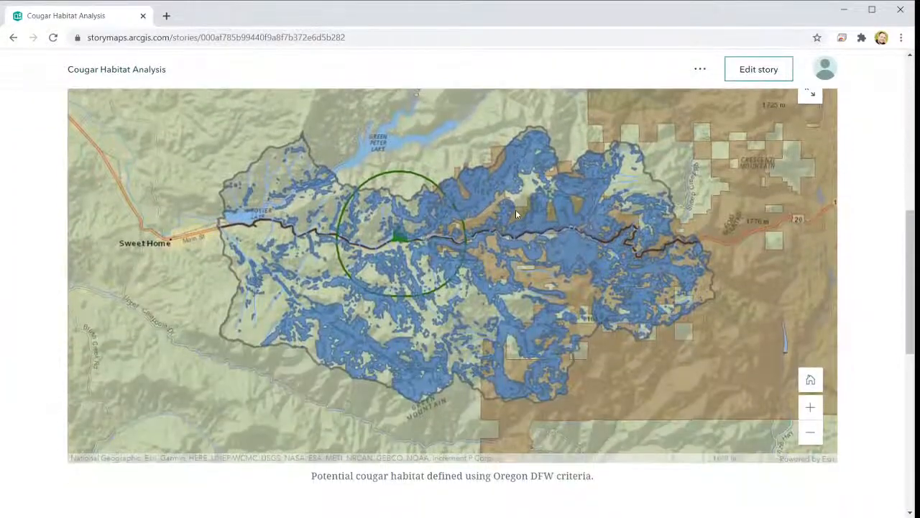
scroll(338, 319, "up", 2)
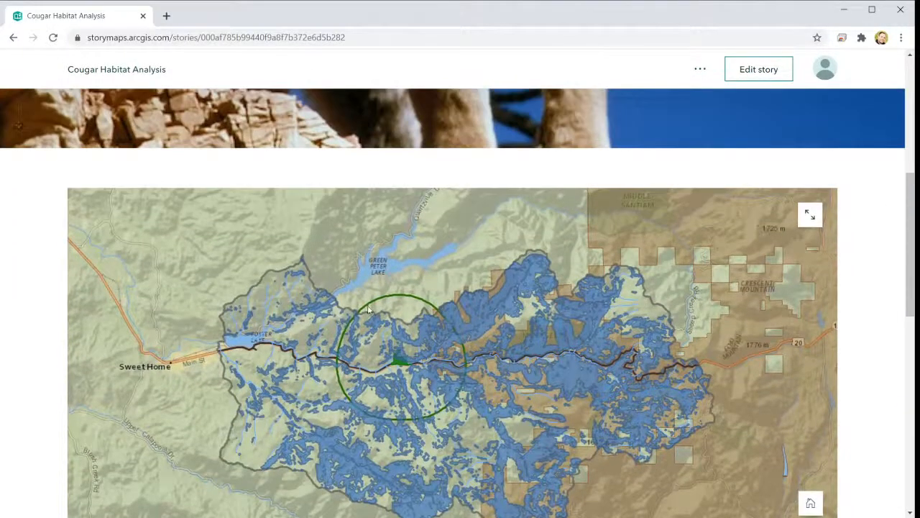
scroll(368, 311, "down", 5)
scroll(340, 265, "up", 2)
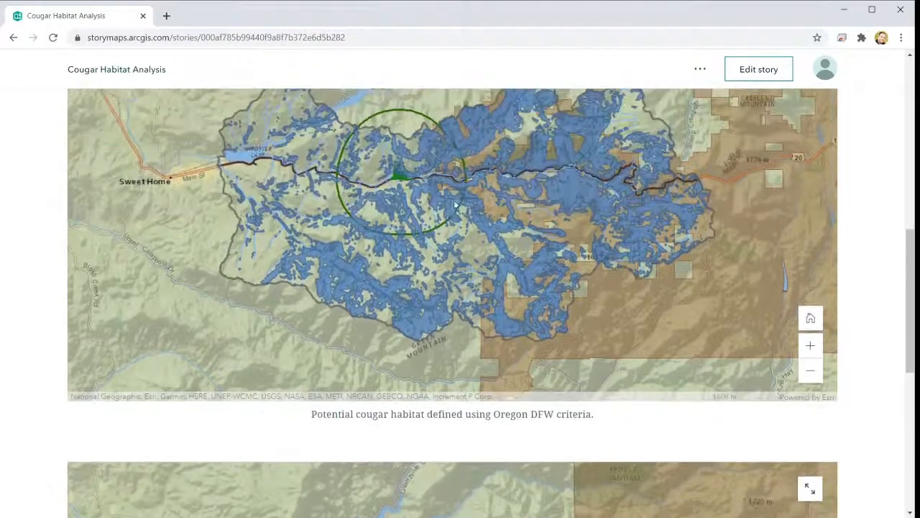
scroll(520, 300, "up", 1)
scroll(520, 301, "down", 6)
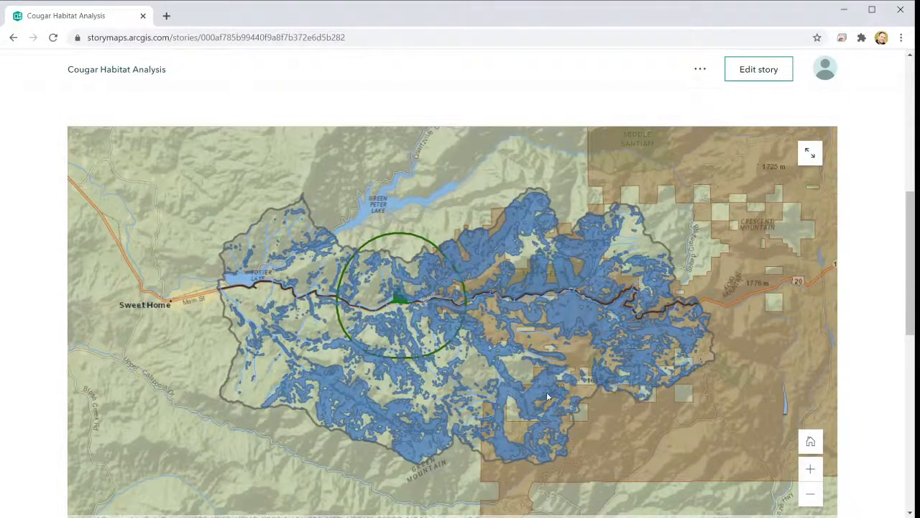
scroll(547, 396, "down", 1)
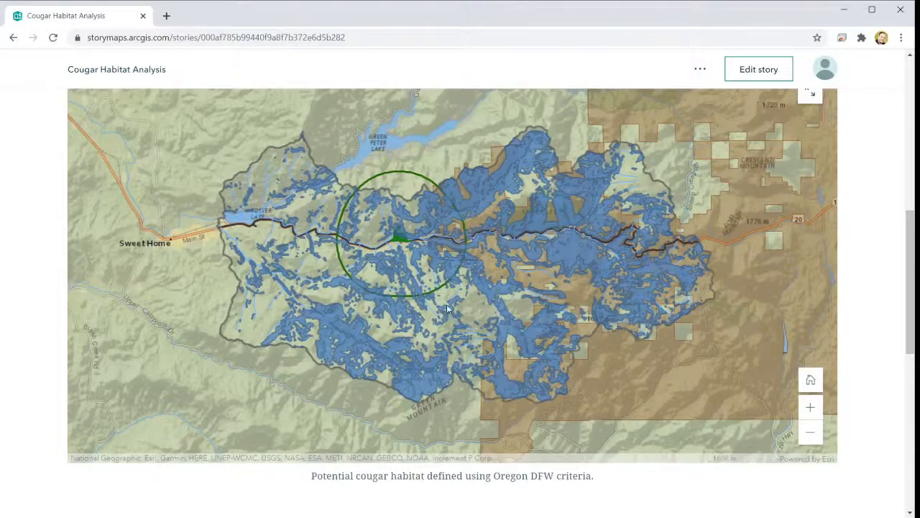
- Examine the map of potential habitat defined using Oregon State Park criteria and return to the story's first map
scroll(531, 461, "down", 5)
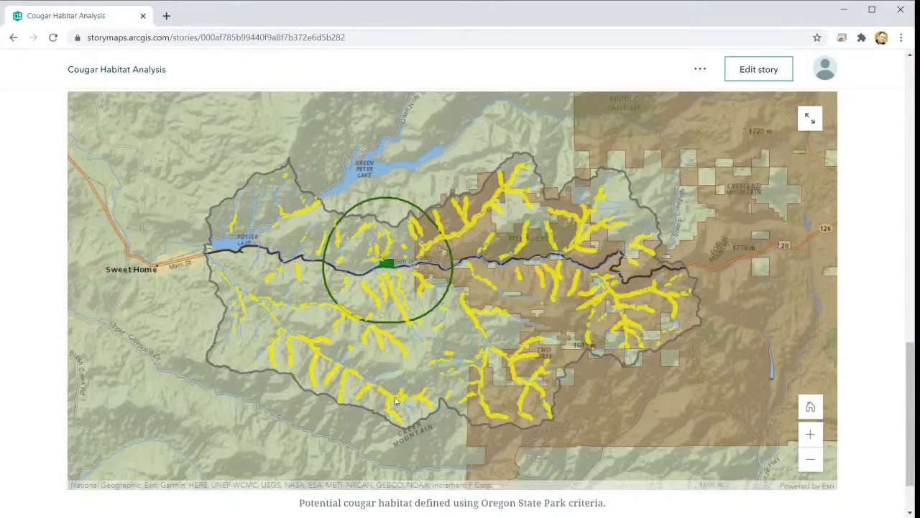
scroll(395, 401, "down", 2)
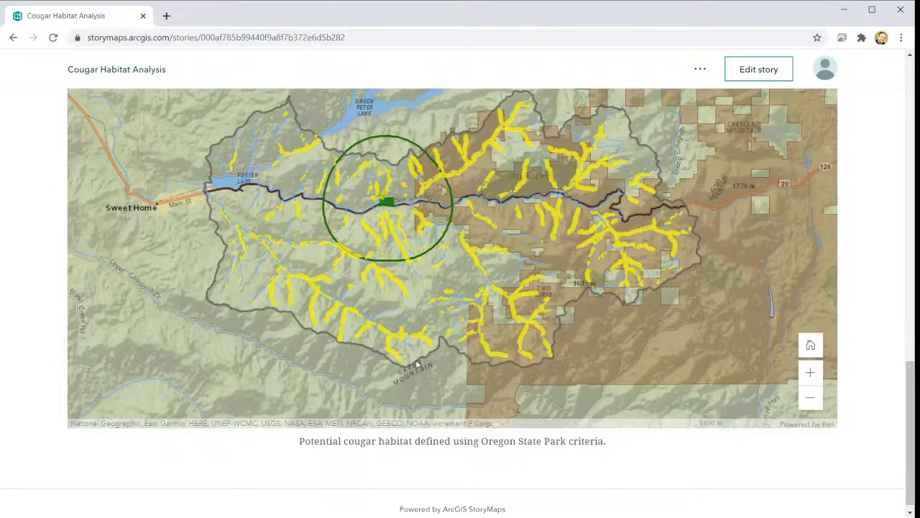
scroll(421, 358, "up", 5)
scroll(399, 358, "up", 5)
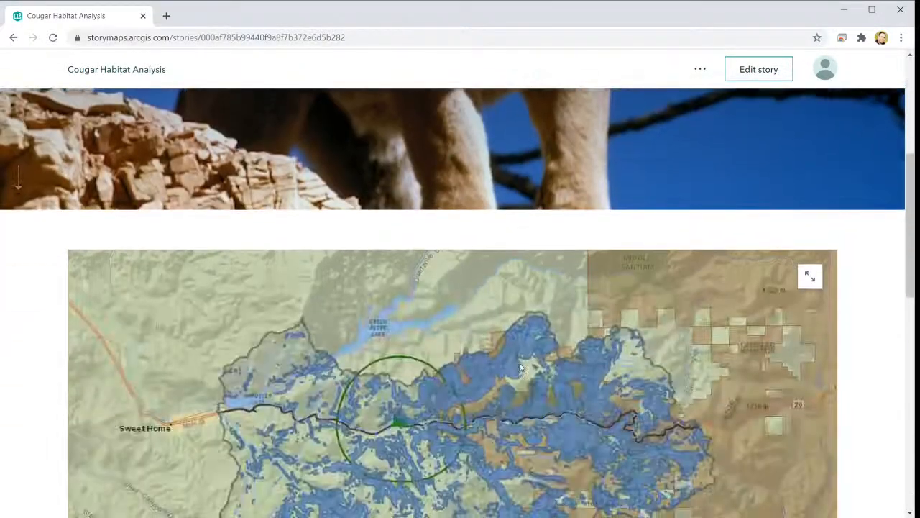
- Review the Oregon DFW habitat map and the rest of the story again, and return to its cover
scroll(520, 367, "down", 3)
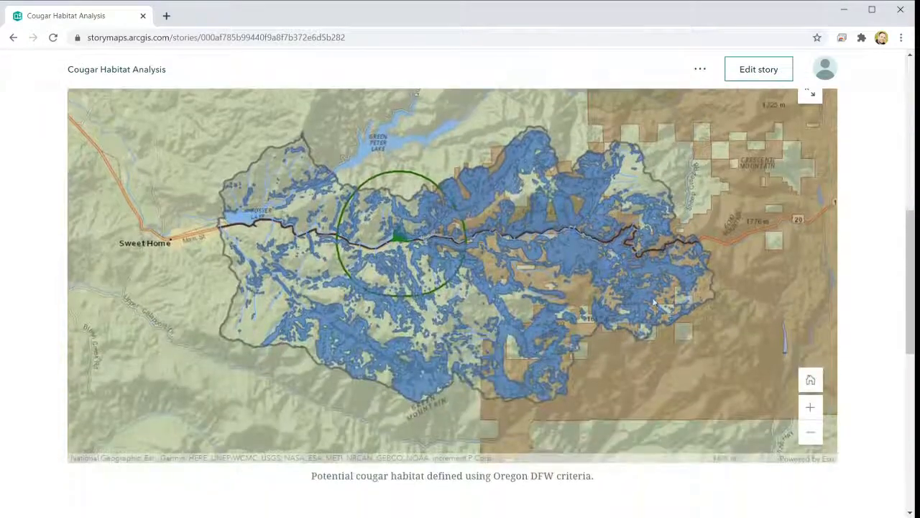
scroll(627, 367, "down", 4)
scroll(626, 368, "up", 3)
scroll(625, 363, "up", 8)
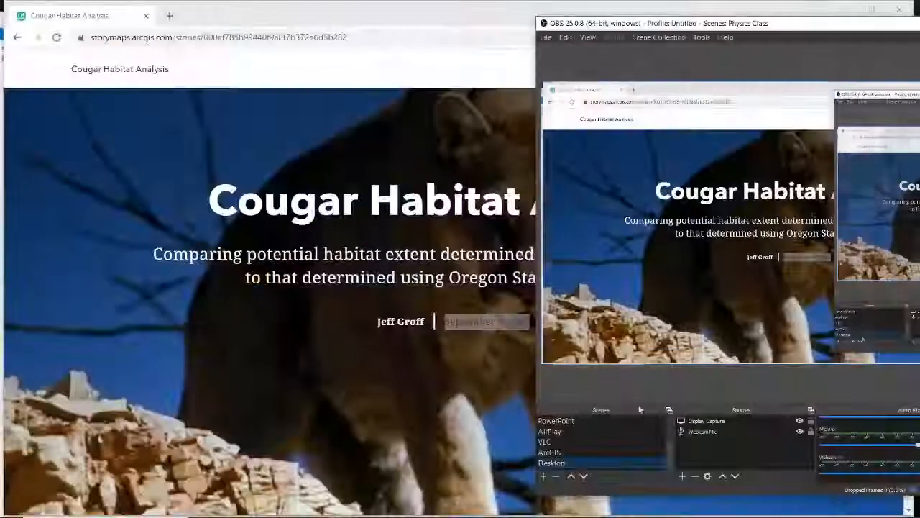
- Switch to the National Parks in the States project in ArcGIS Pro and open the labeling properties of the States layer
left_click(218, 29)
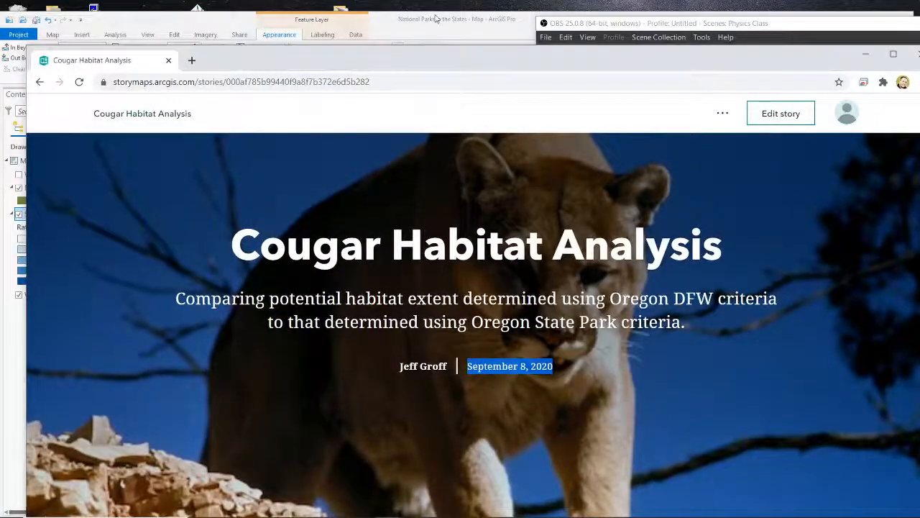
left_click(436, 18)
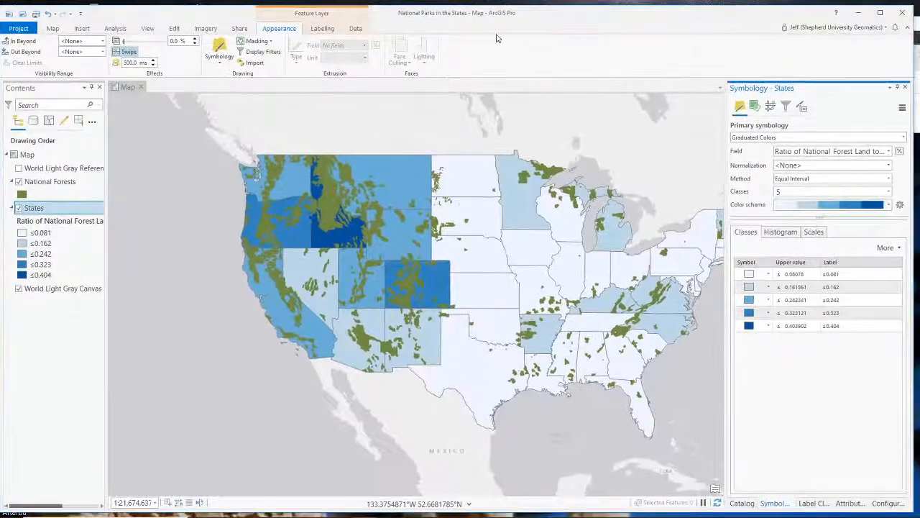
left_click(845, 277)
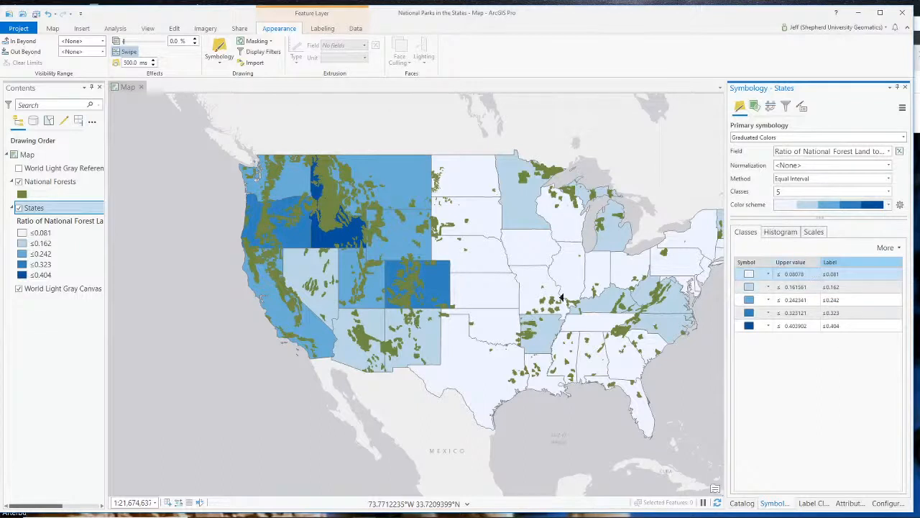
left_click(47, 341)
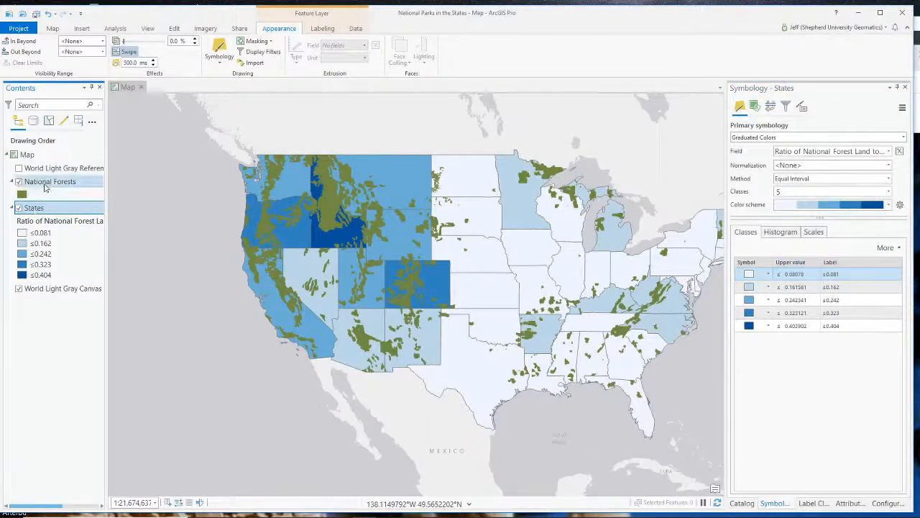
right_click(48, 208)
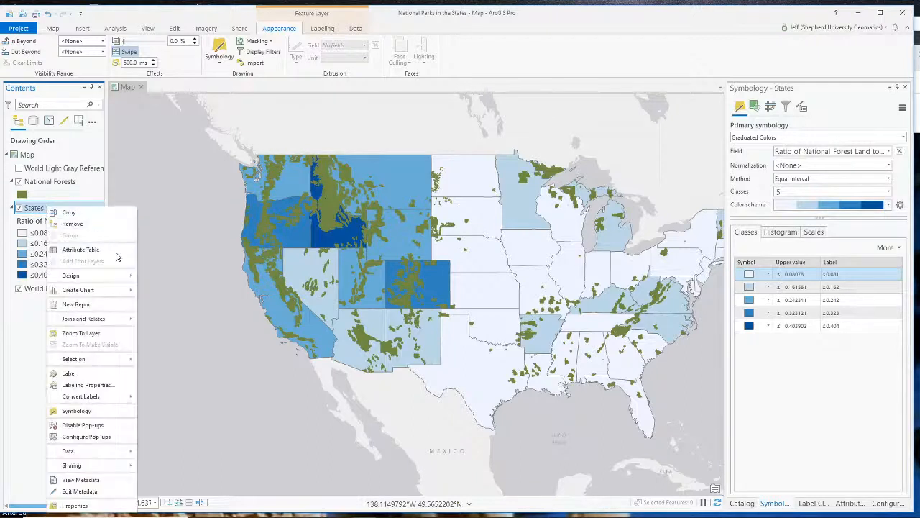
left_click(86, 387)
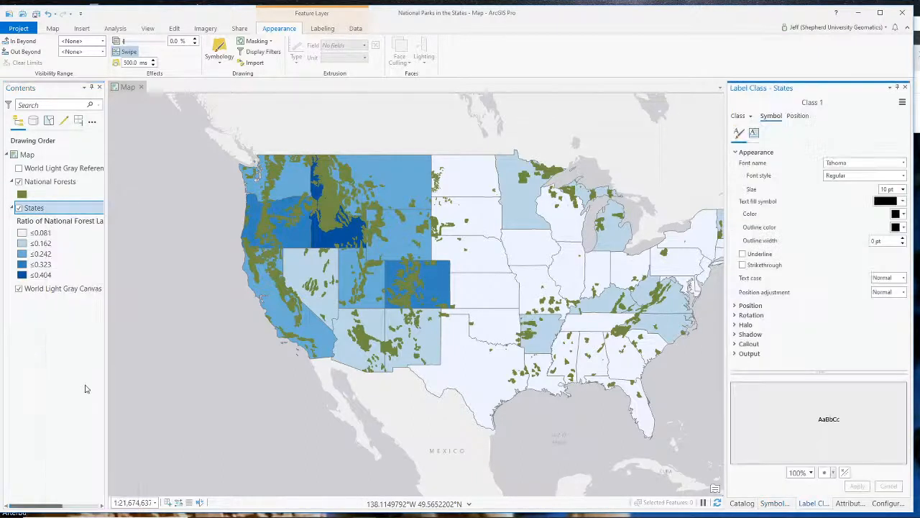
left_click(323, 30)
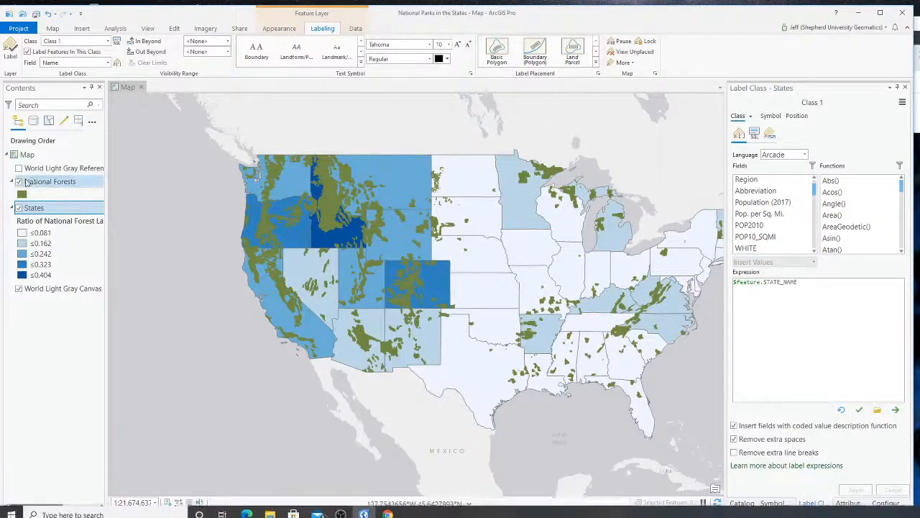
- Check the label class settings of the National Forests layer
right_click(38, 210)
key("Escape")
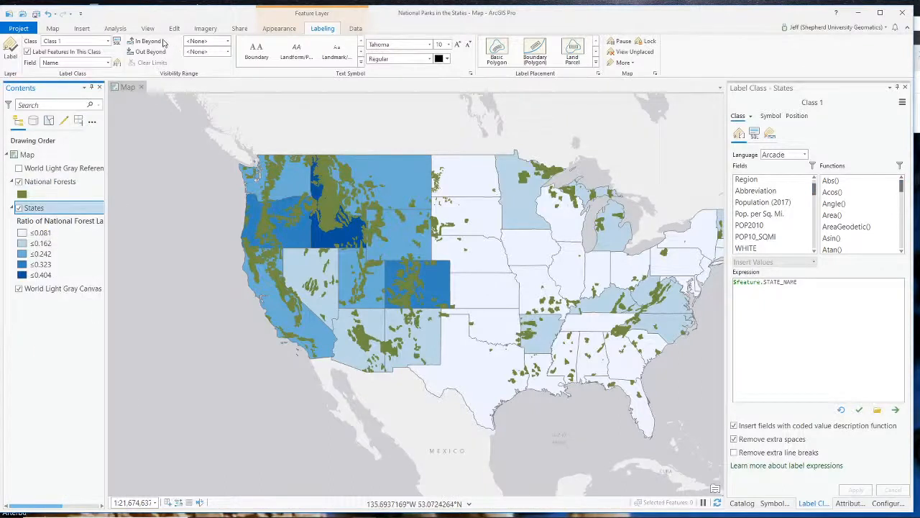
left_click(50, 181)
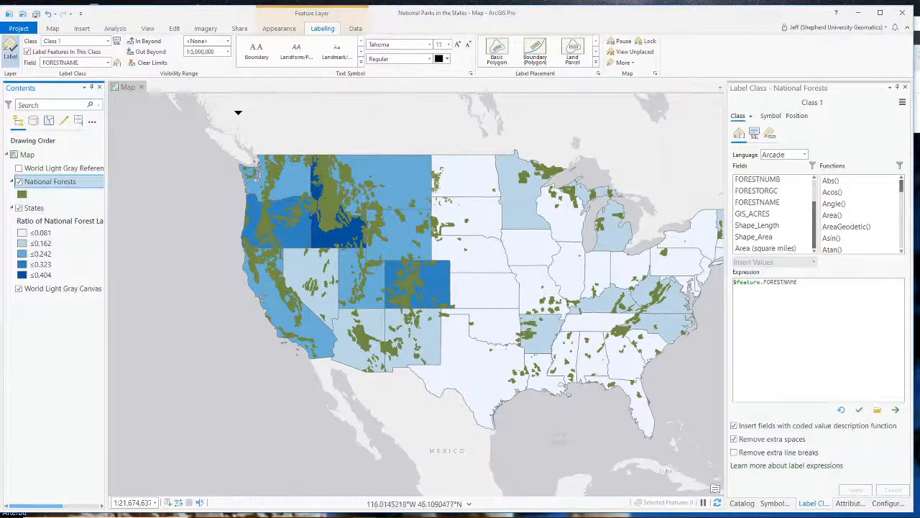
- Inspect the pop-up of the national forest in northern Minnesota with the Explore tool and close it
left_click(52, 30)
left_click(74, 52)
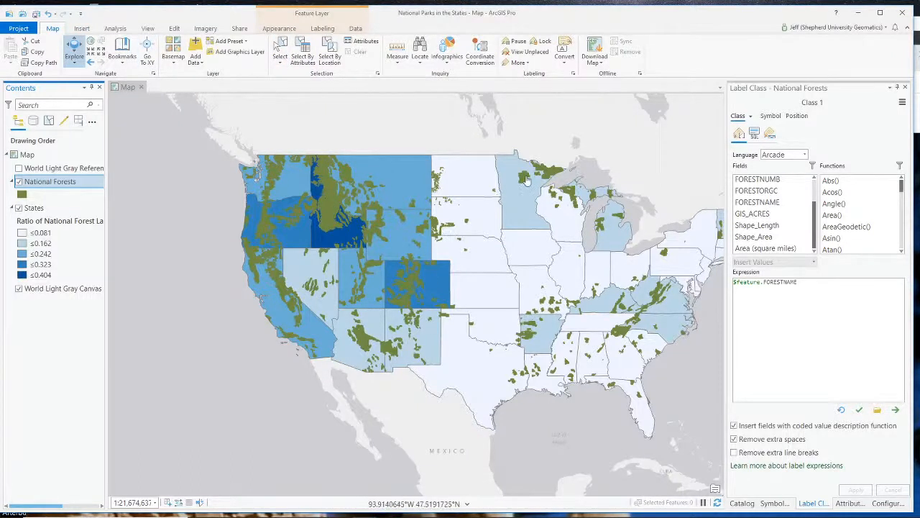
left_click(523, 176)
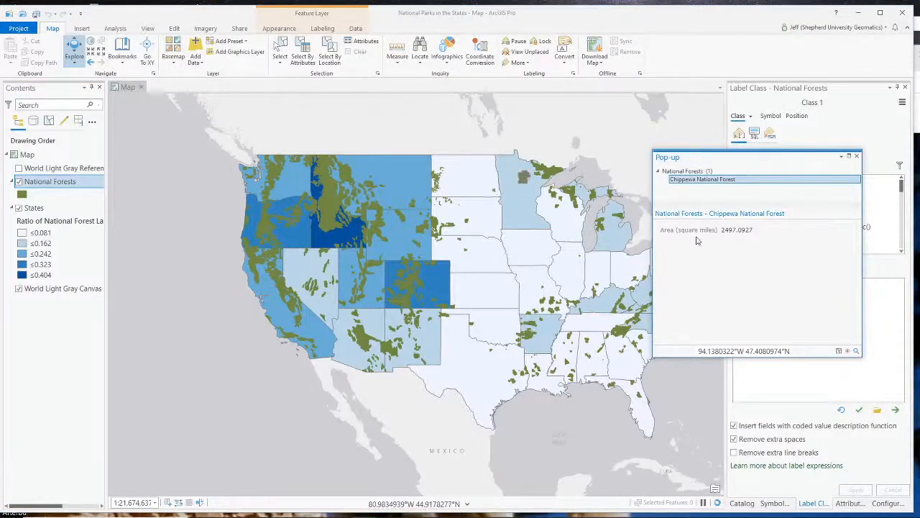
left_click(662, 213)
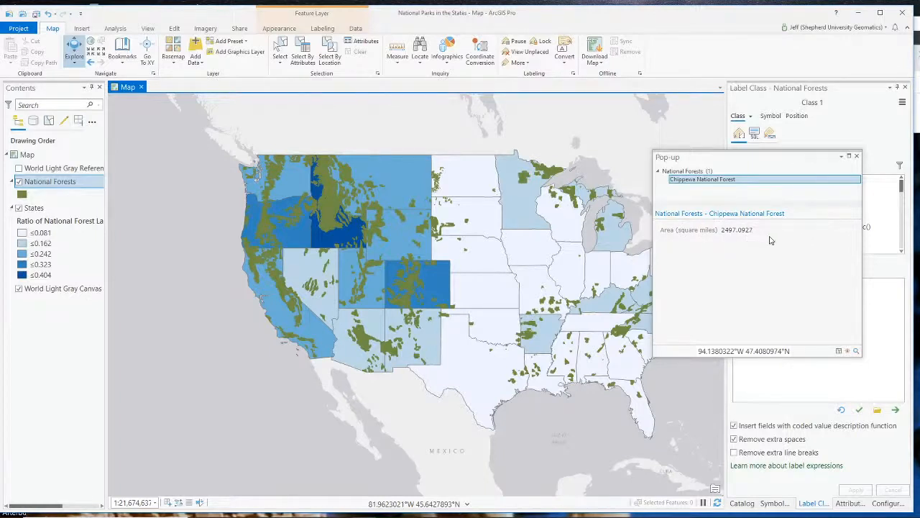
left_click(856, 161)
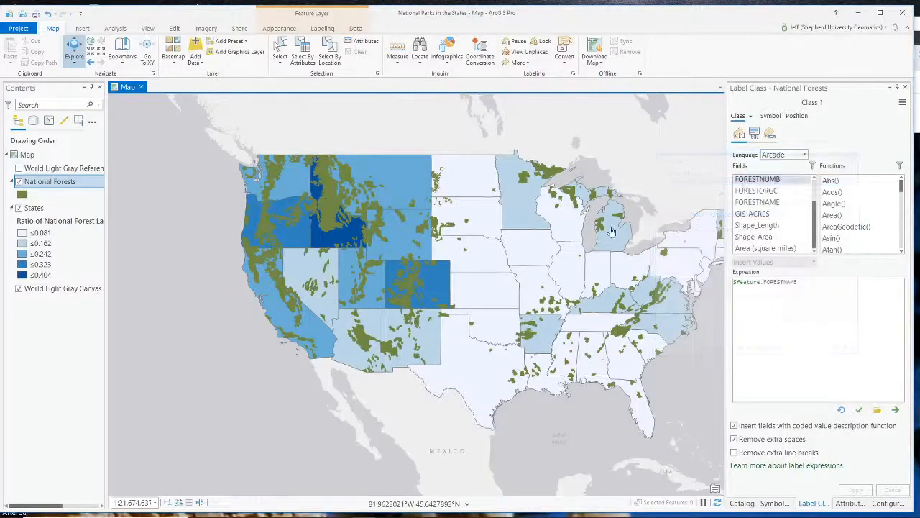
- Inspect the full list of attributes in the Kansas pop-up and close it
left_click(492, 290)
scroll(750, 308, "down", 10)
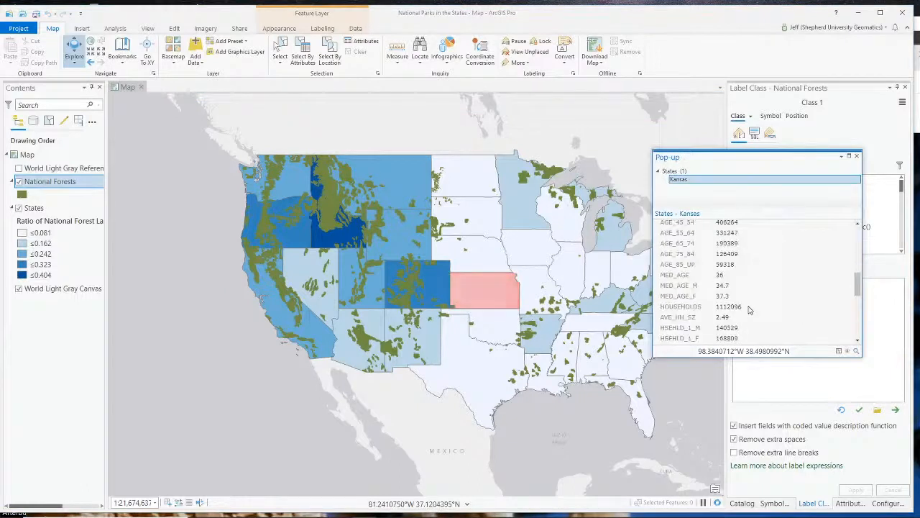
scroll(744, 319, "up", 10)
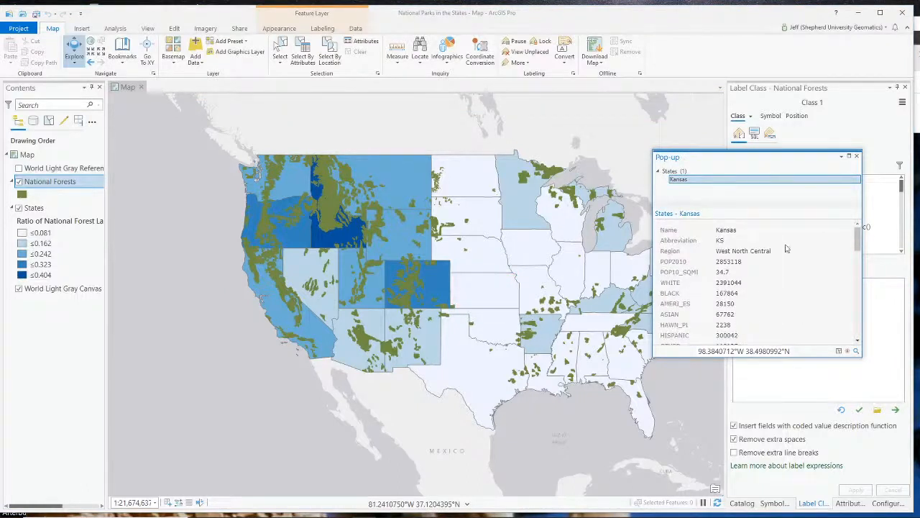
left_click(856, 156)
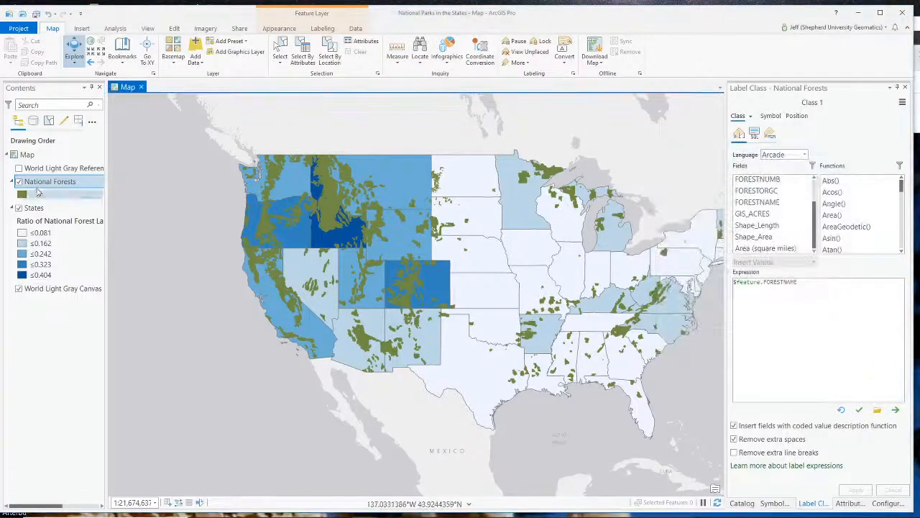
left_click(480, 293)
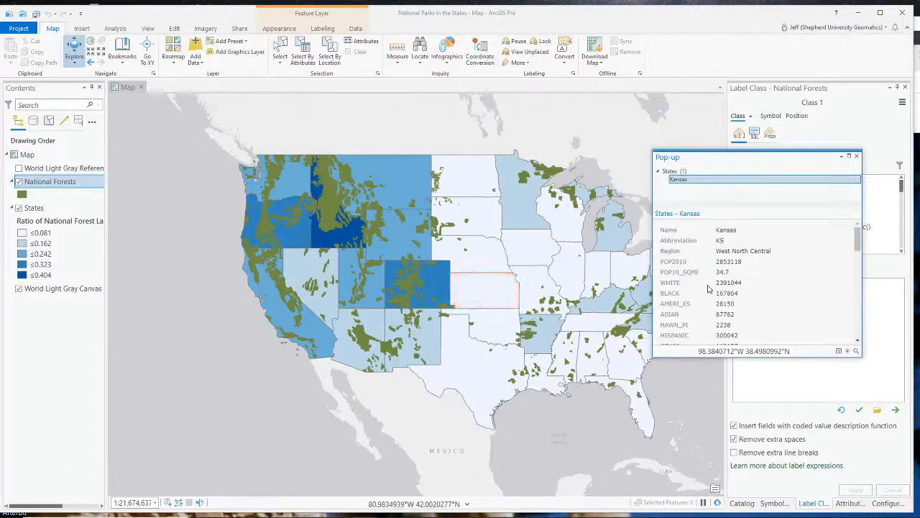
left_click(857, 156)
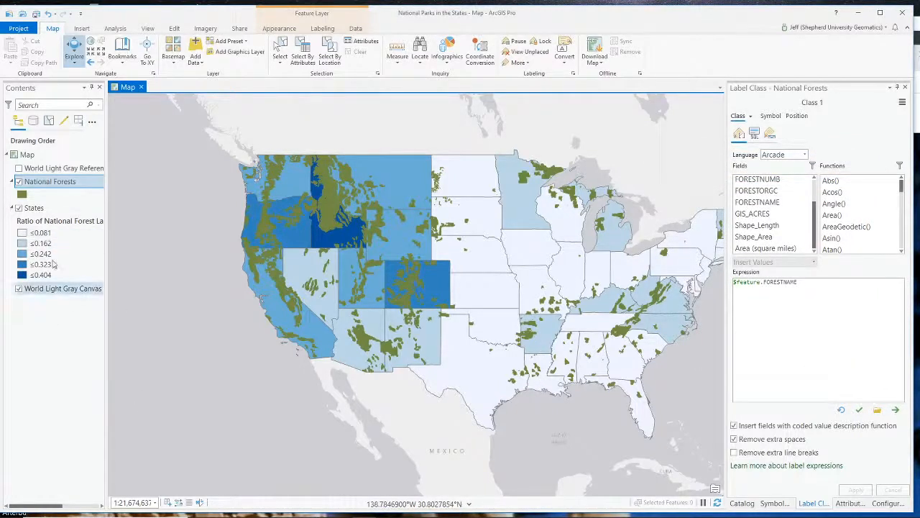
- Open the field options of the States layer's pop-up configuration and turn off the display of all fields
left_click(34, 208)
right_click(39, 208)
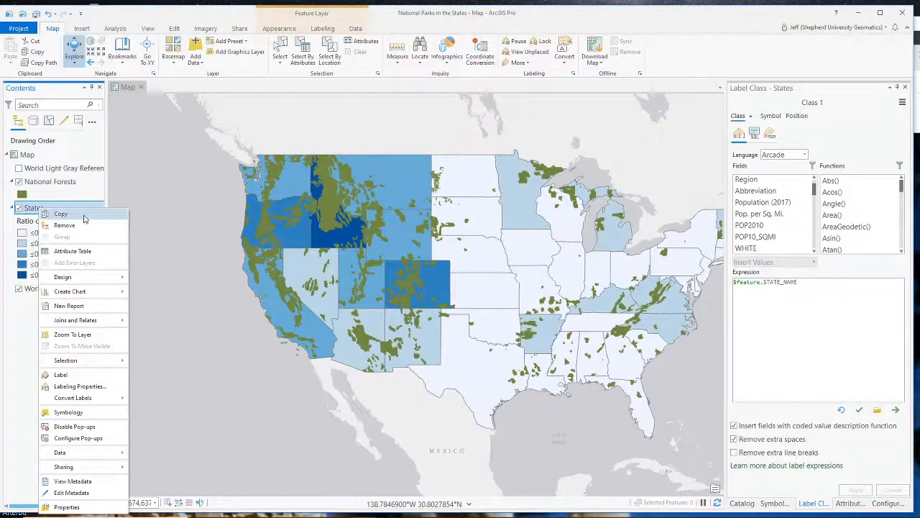
left_click(78, 438)
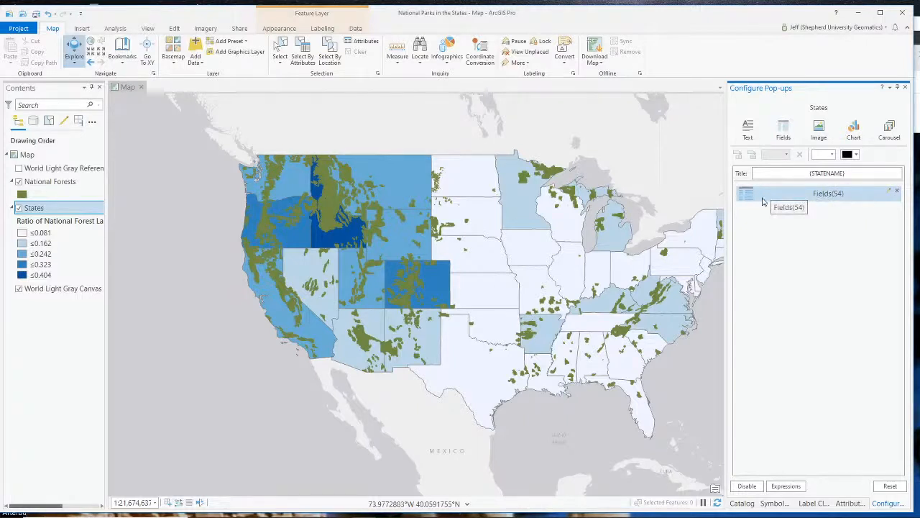
left_click(827, 199)
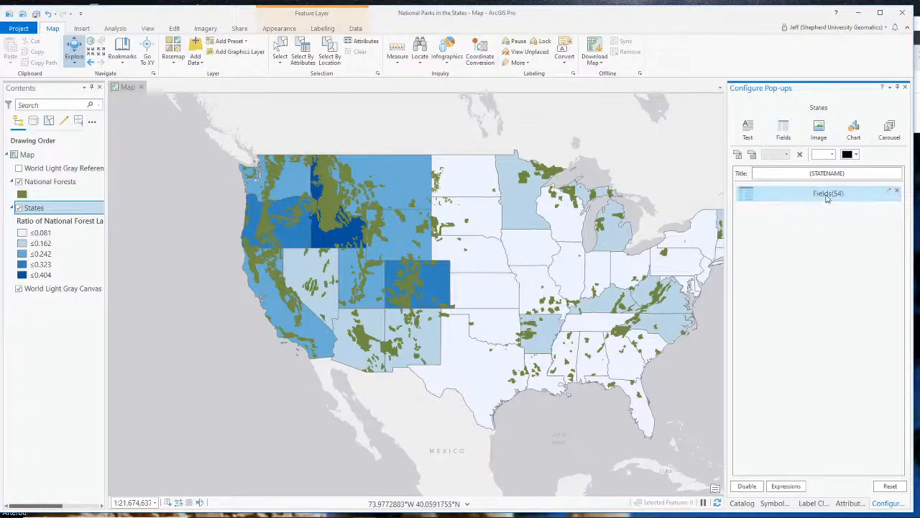
left_click(890, 193)
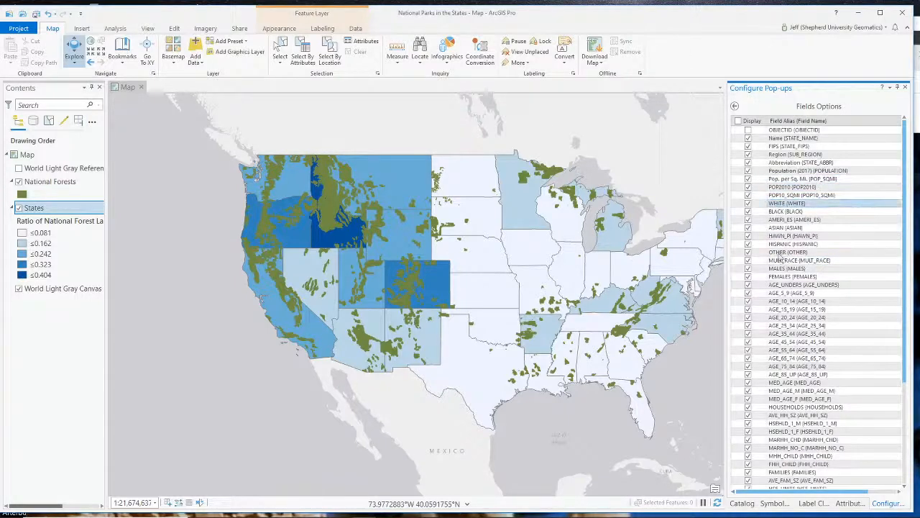
scroll(762, 216, "down", 6)
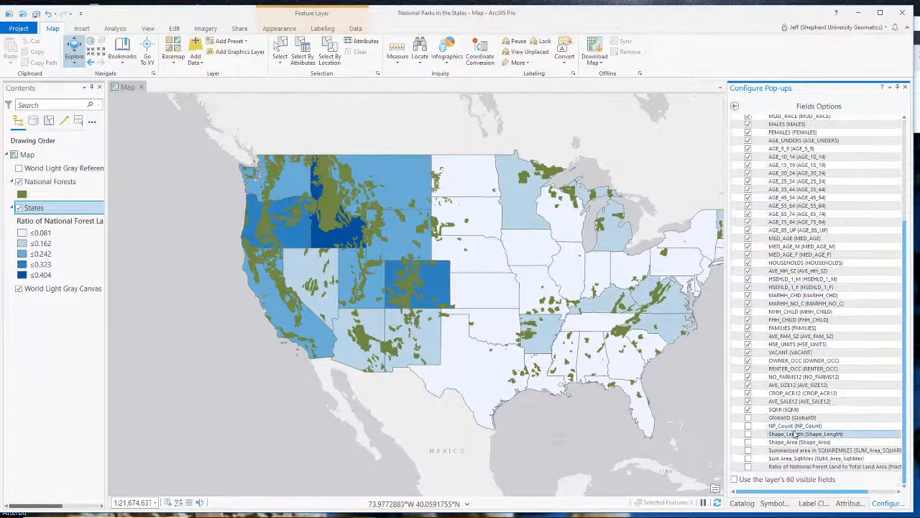
scroll(757, 213, "up", 6)
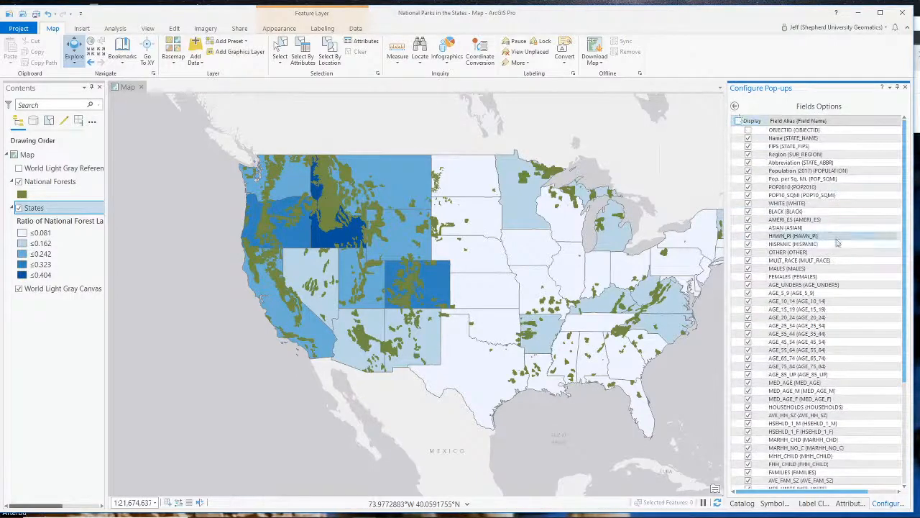
left_click(738, 120)
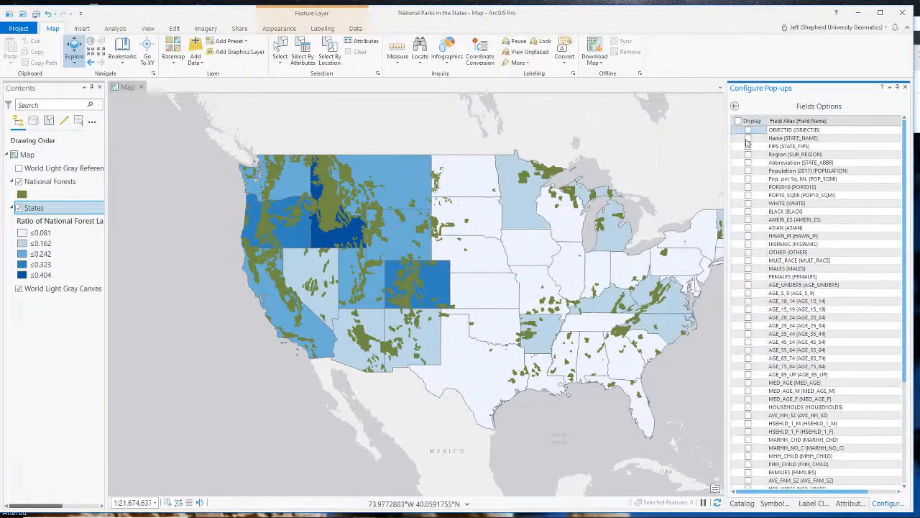
- Display only the Name, SQMI, Sum Area_SqMiles and Ratio of National Forest Land to Total Land Area fields in the States pop-up
scroll(746, 223, "down", 5)
scroll(748, 224, "up", 6)
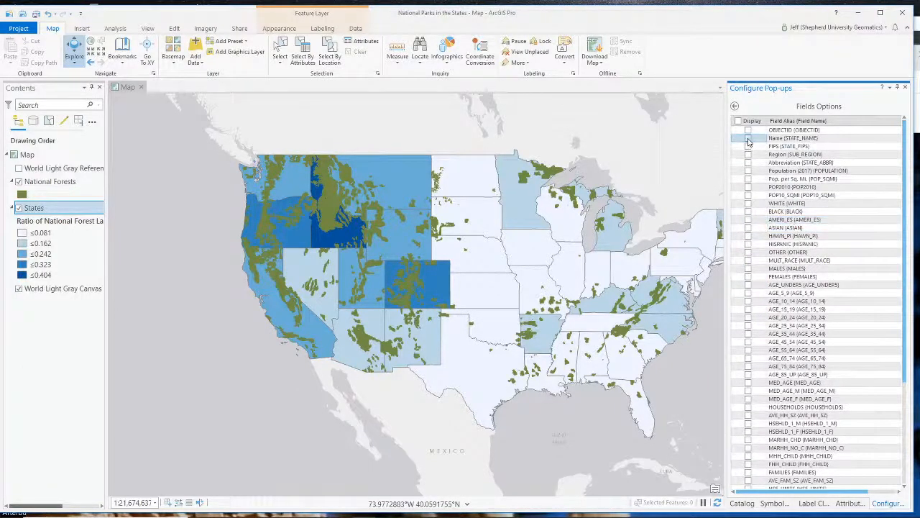
scroll(775, 229, "down", 5)
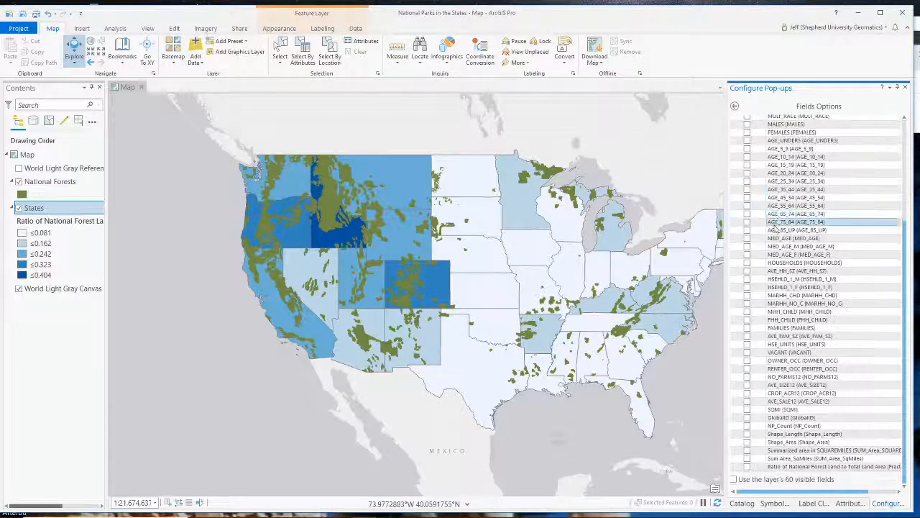
left_click(747, 460)
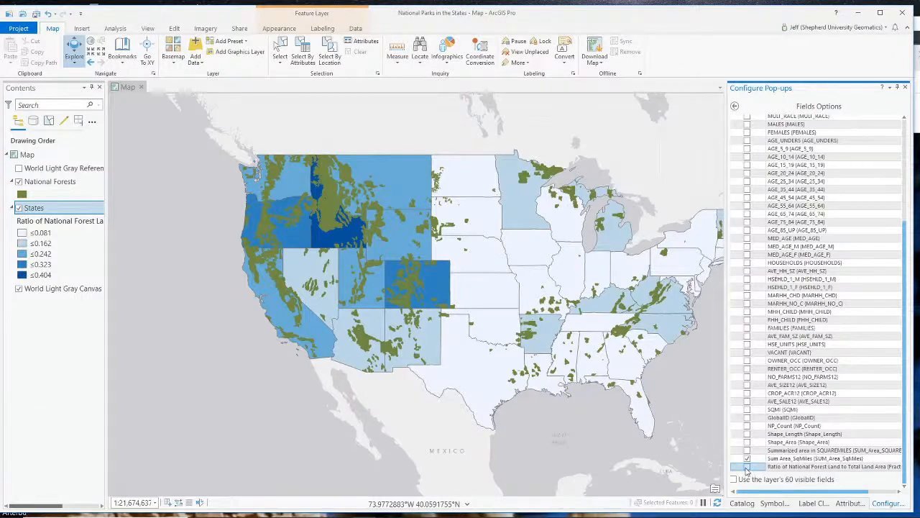
left_click(747, 409)
scroll(784, 410, "up", 6)
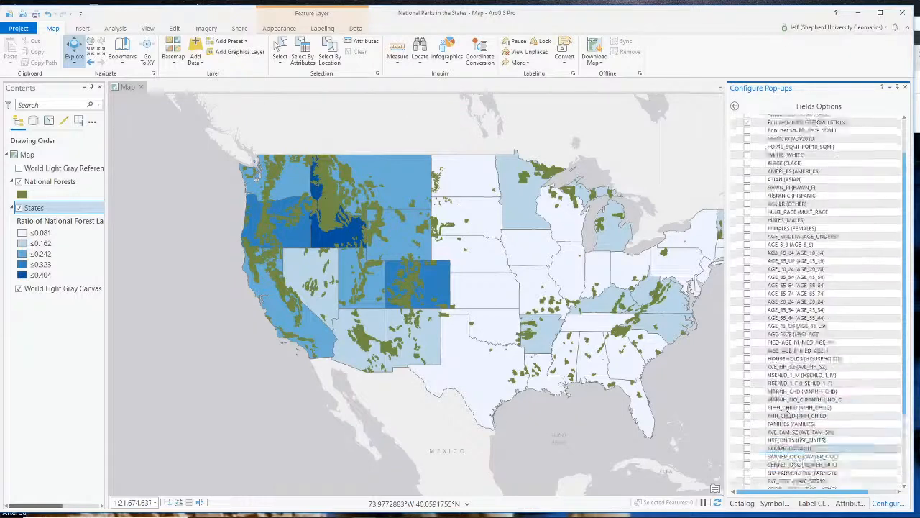
left_click(735, 107)
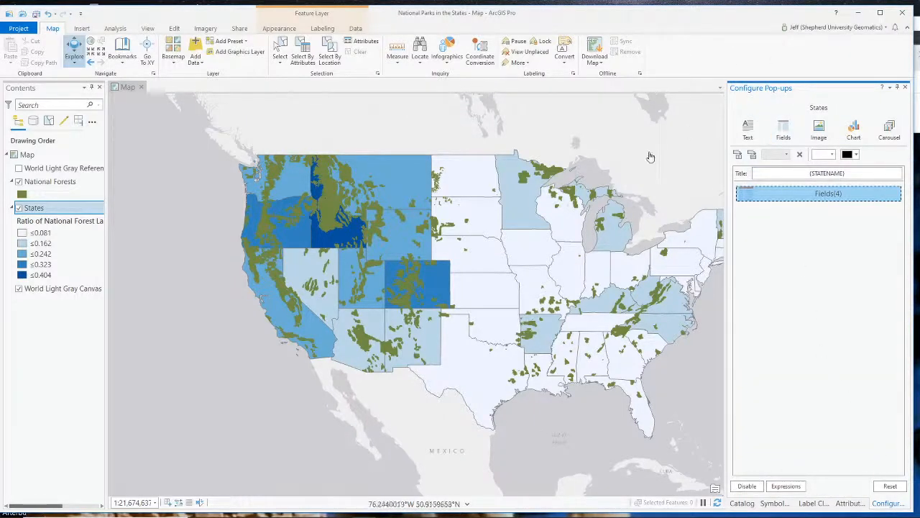
- Check the reconfigured pop-up on Iowa and close it
left_click(534, 263)
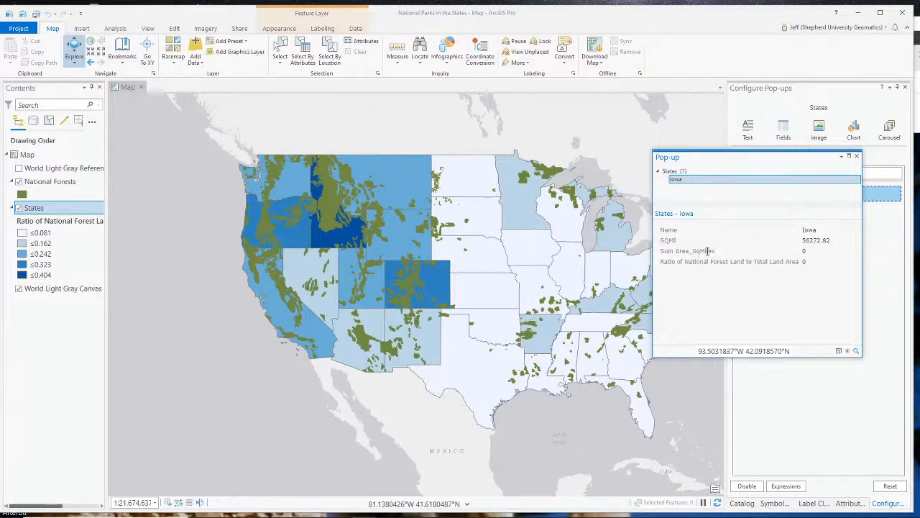
left_click(856, 156)
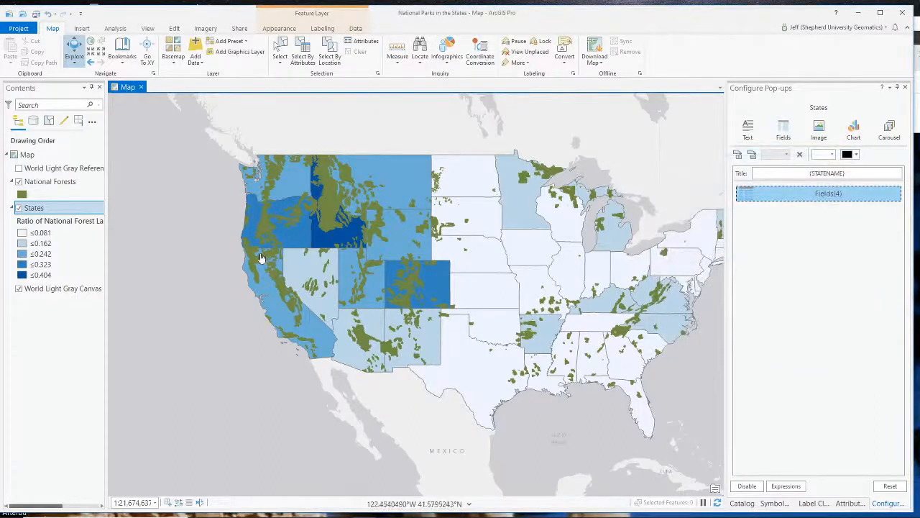
- Open the fields view of the States layer and set the alias of the STATE_NAME field to State Name
right_click(30, 208)
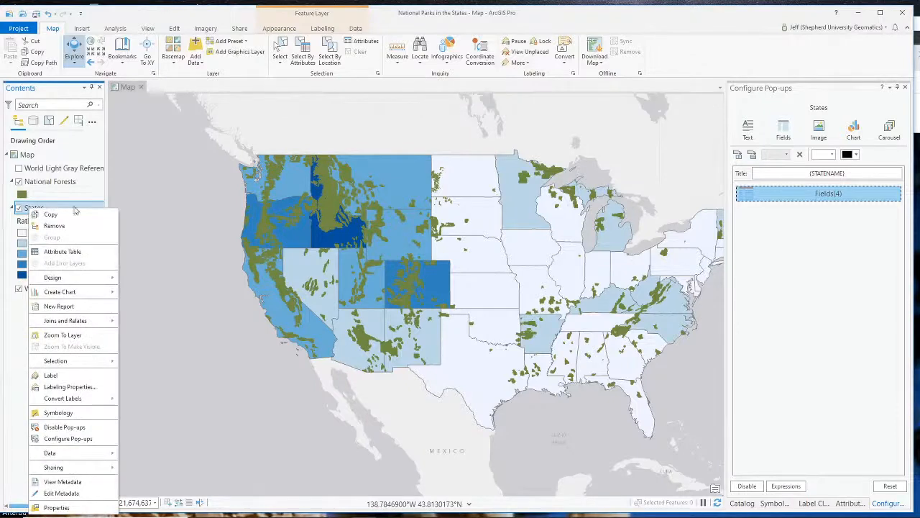
left_click(76, 252)
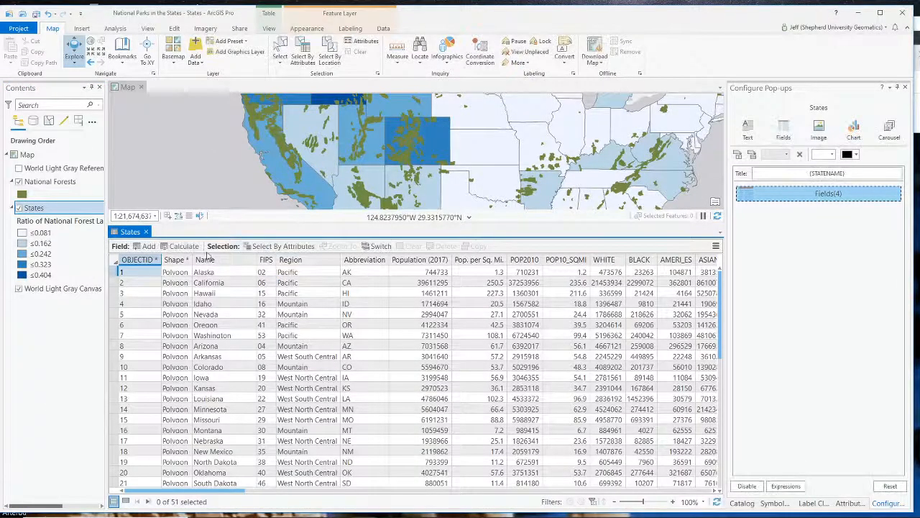
left_click(716, 247)
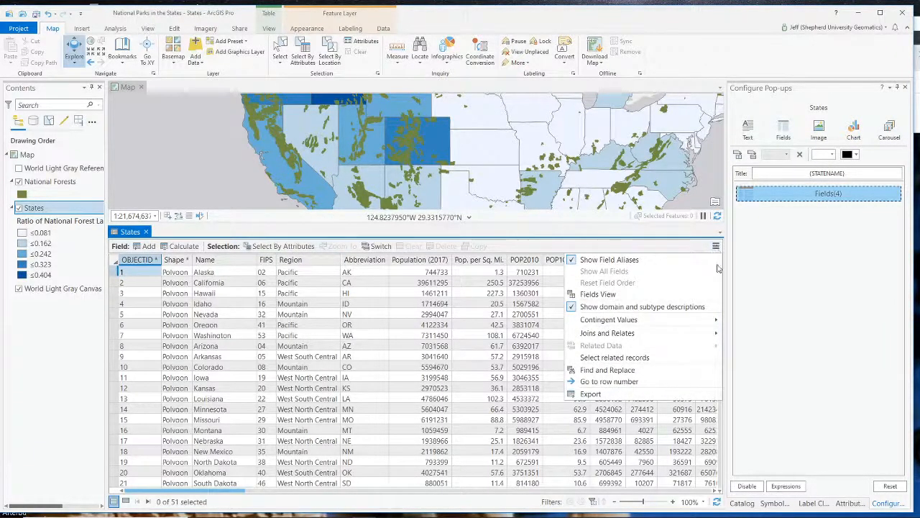
left_click(674, 295)
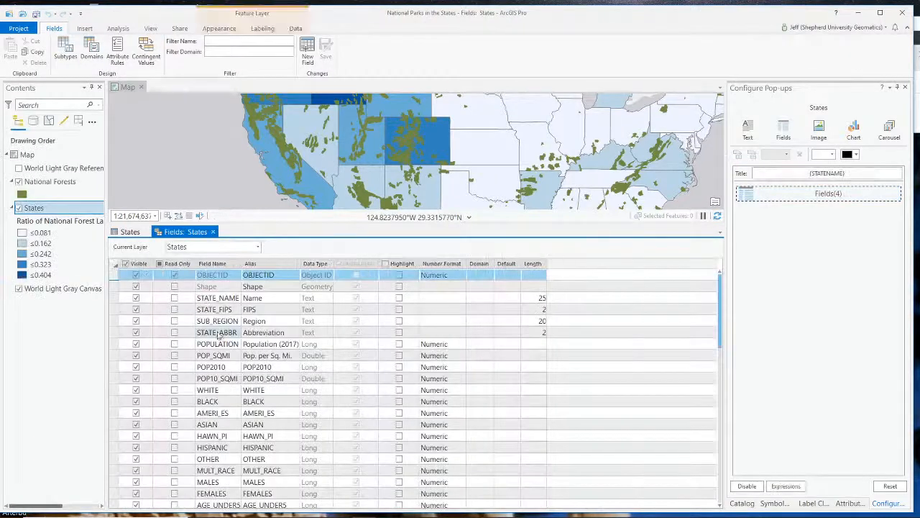
left_click(257, 297)
left_click(257, 298)
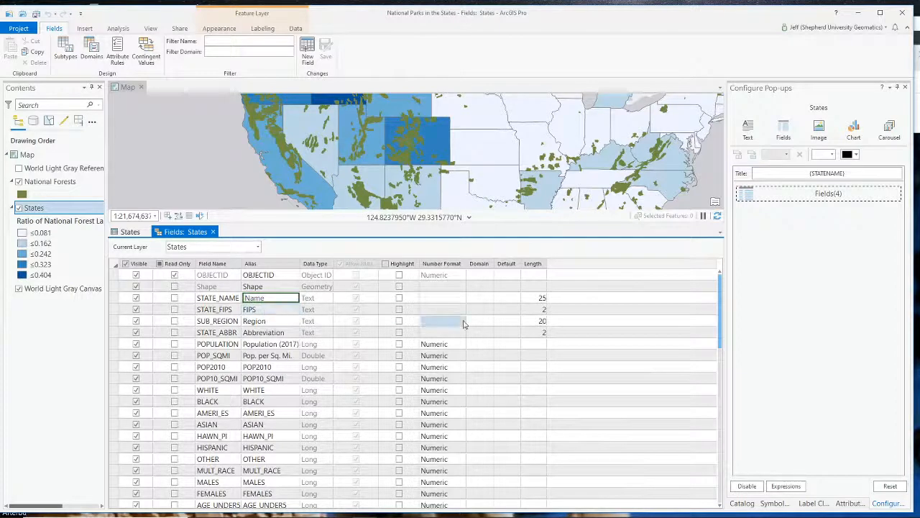
type("State")
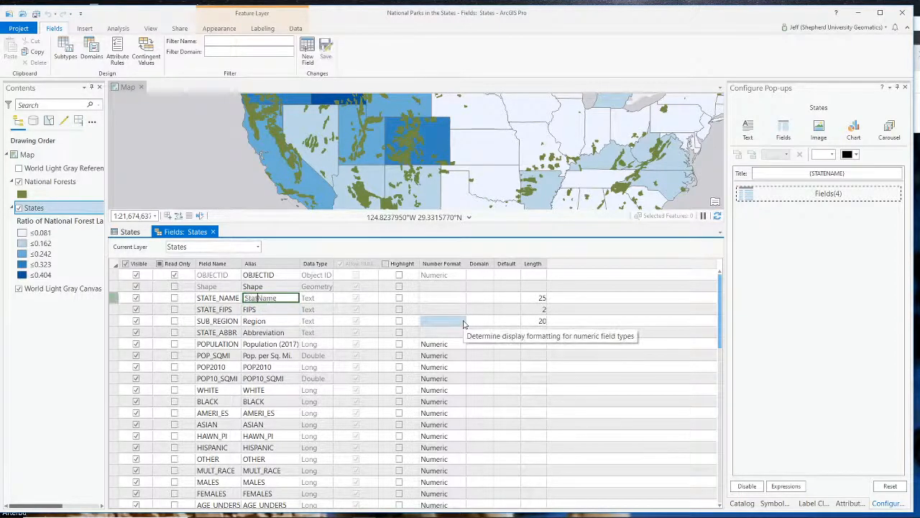
- Set the alias of the SQMI field to State Land Area (square miles)
scroll(273, 432, "down", 15)
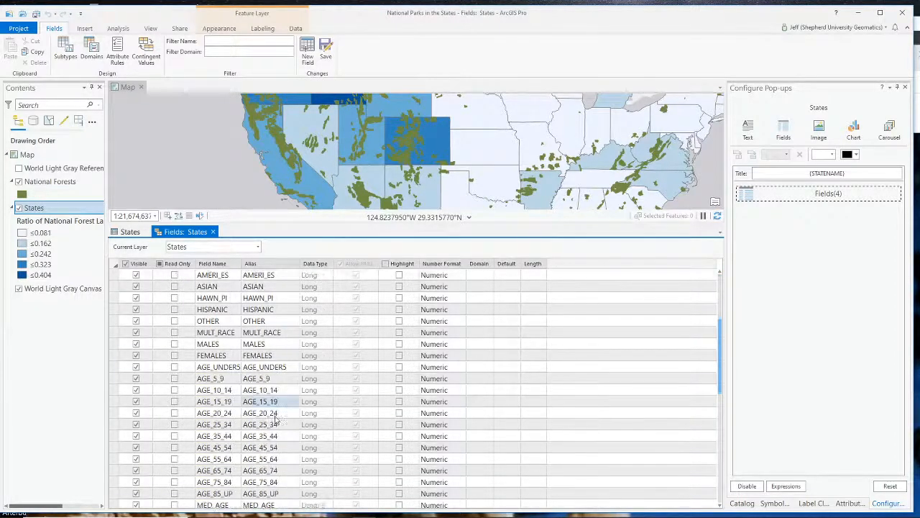
scroll(275, 443, "down", 2)
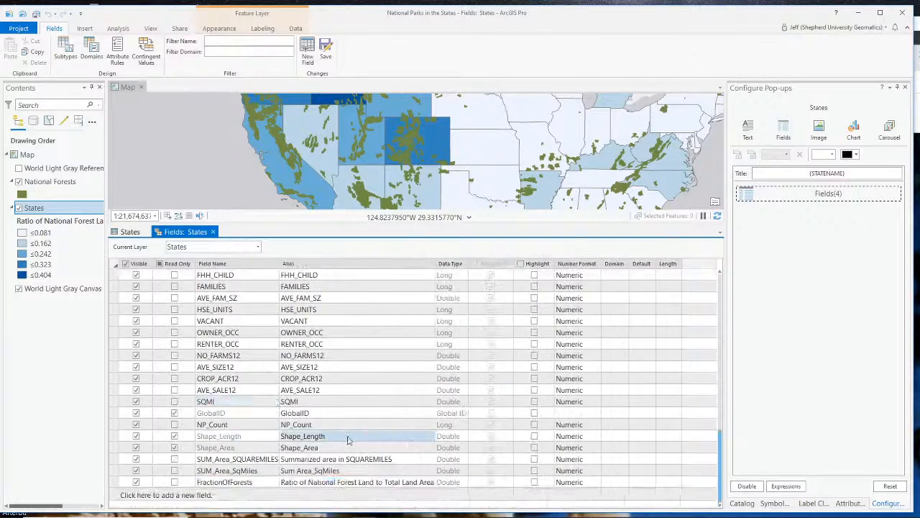
left_click(319, 404)
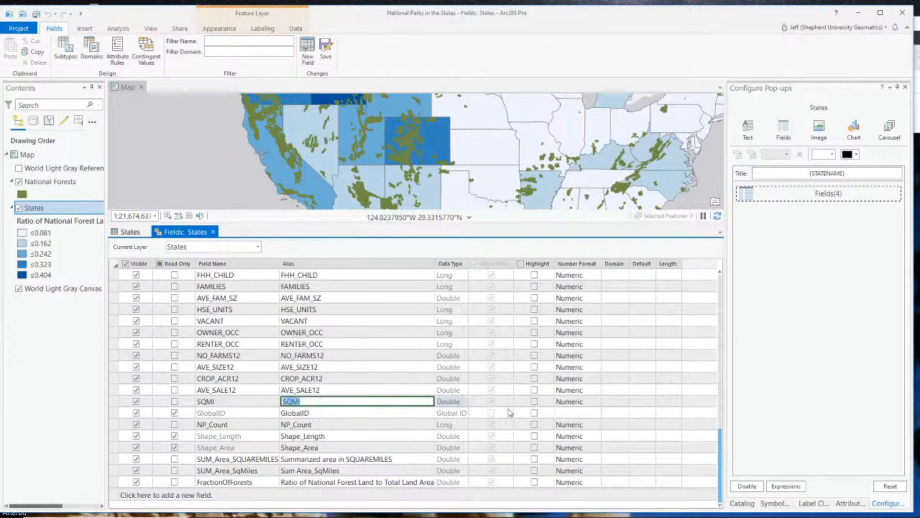
type("State Area")
key("BackSpace")
key("BackSpace")
key("BackSpace")
key("BackSpace")
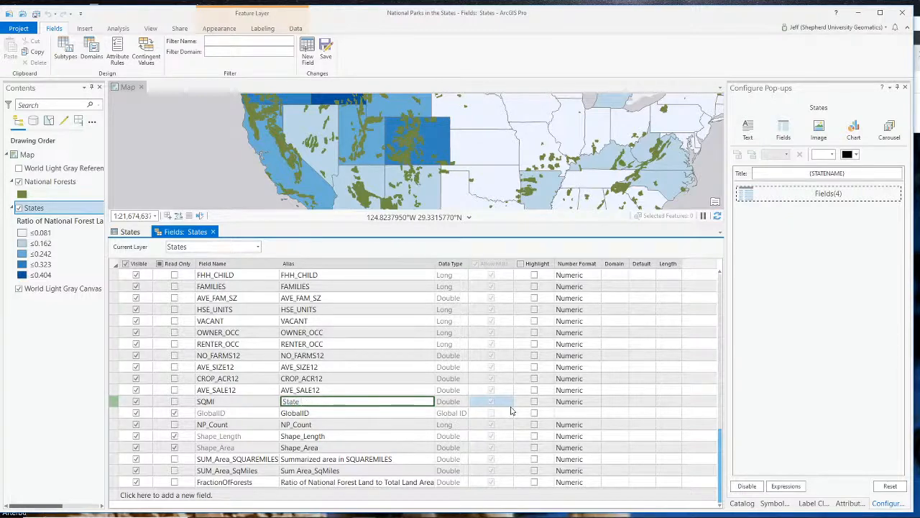
type("Land Area (square mile")
- Set the alias of the SUM_Area_SqMiles field to National Forest Land Area (square miles)
left_click(373, 472)
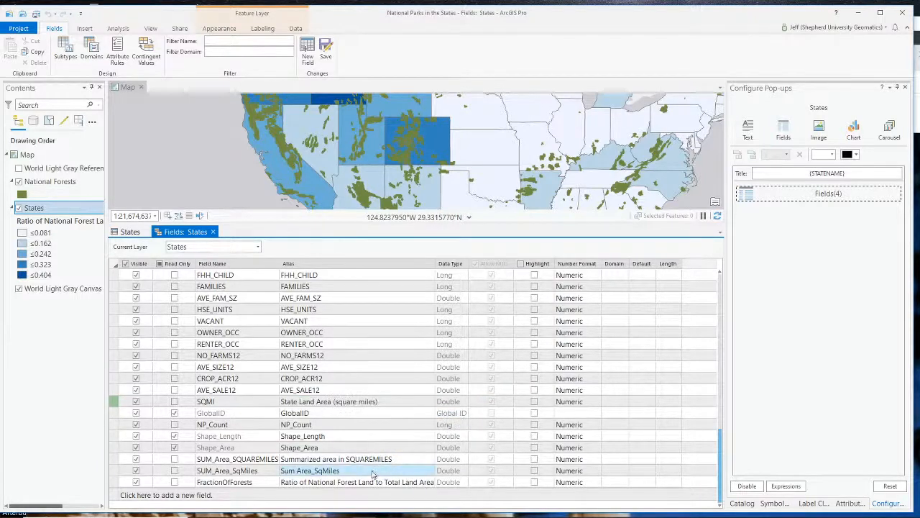
double_click(372, 473)
type("Nap")
type("ional Fore")
type("st Land Area (square")
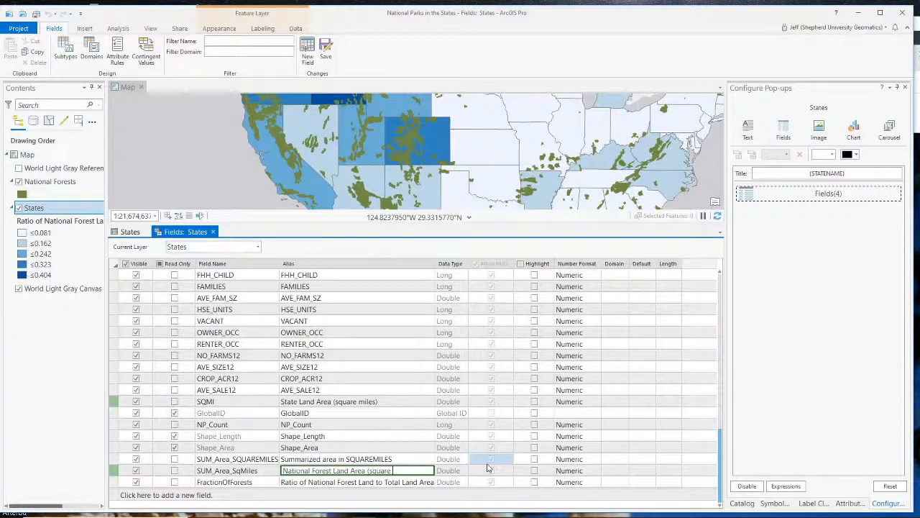
type("s)")
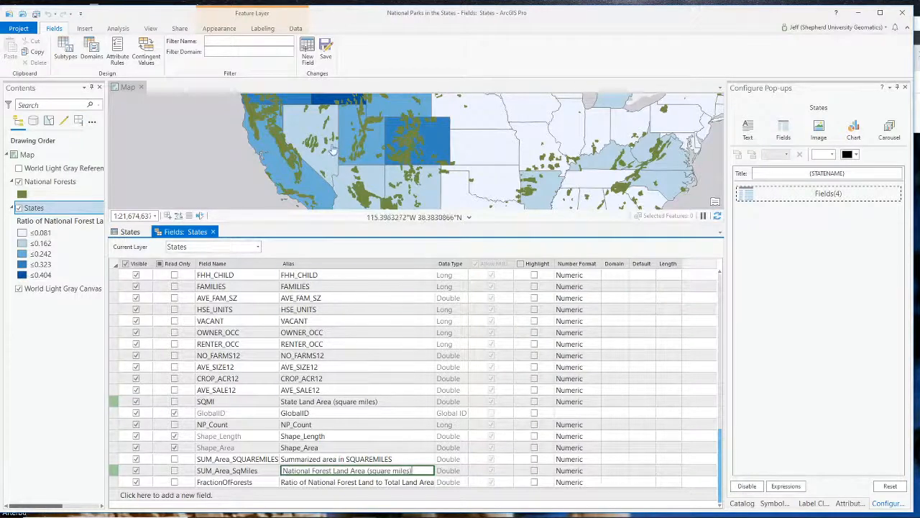
- Save the field changes and close the States fields view and attribute table
left_click(328, 48)
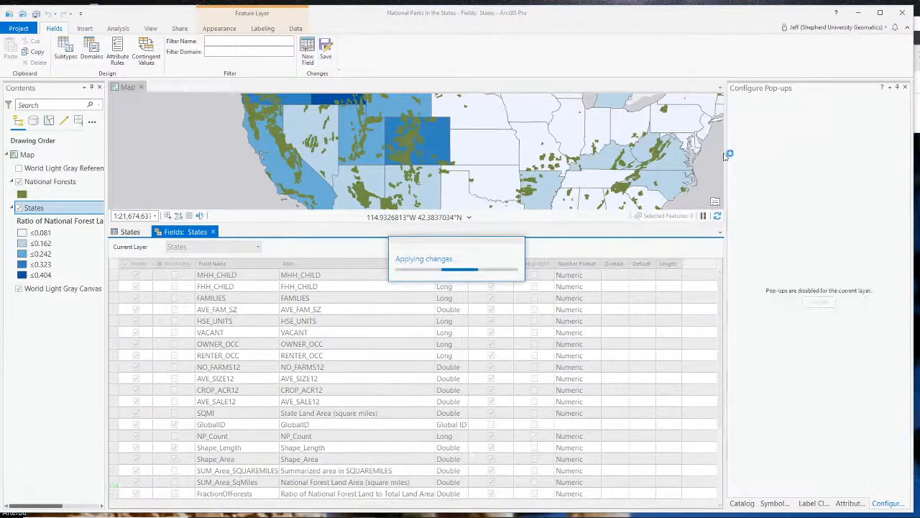
left_click(213, 232)
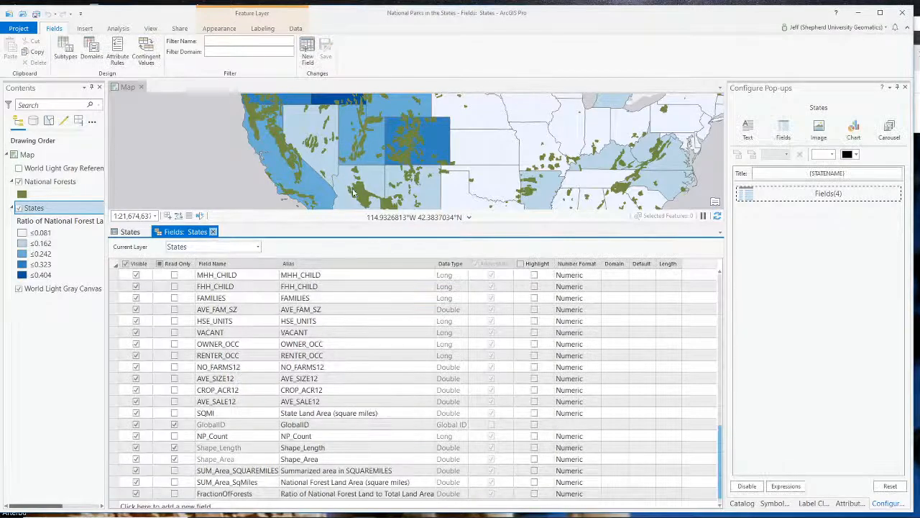
left_click(157, 233)
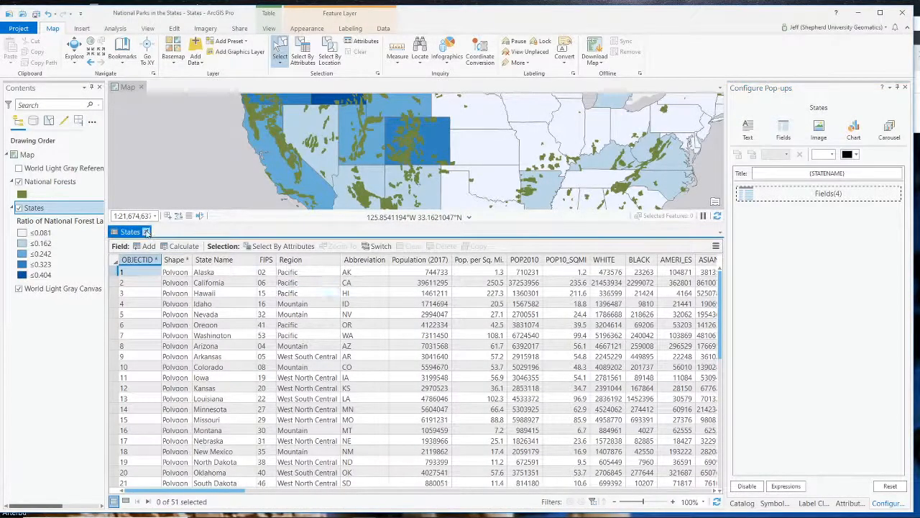
left_click(146, 231)
- Clear the selection of New Mexico, inspect the renamed fields in its pop-up and close it
left_click(432, 338)
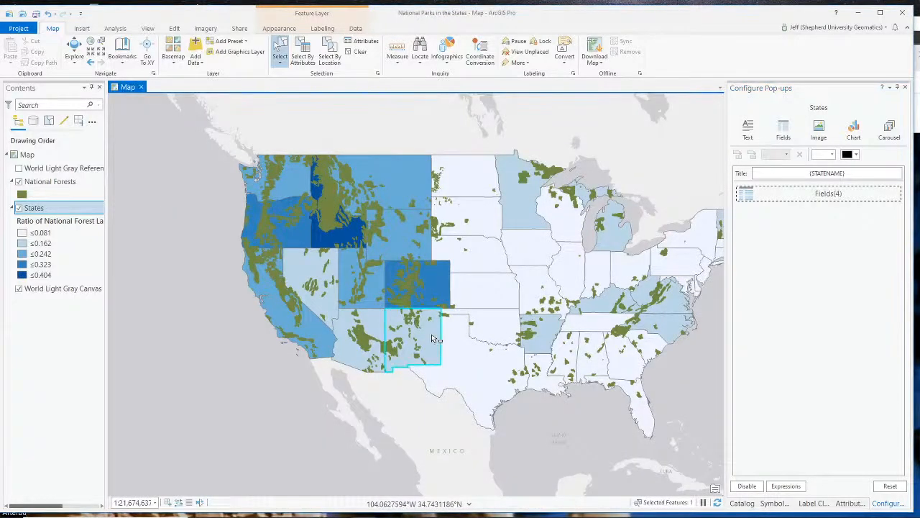
left_click(75, 51)
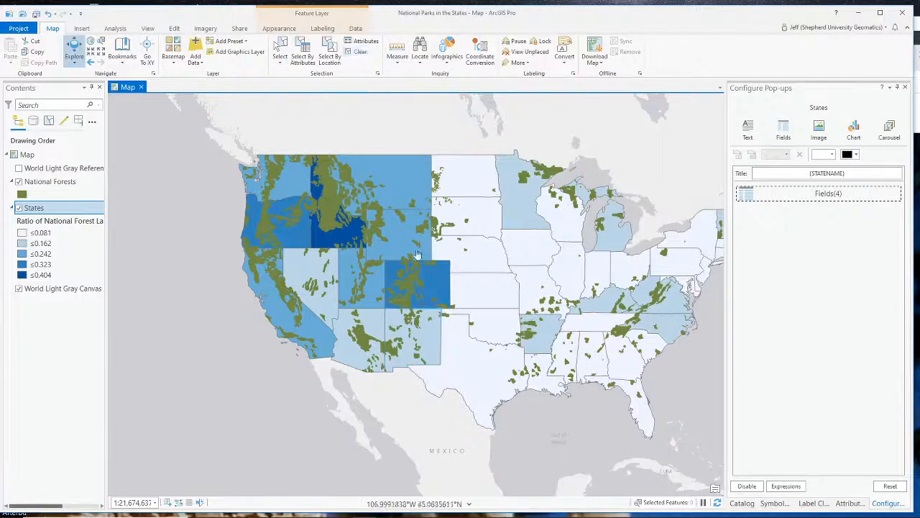
left_click(431, 338)
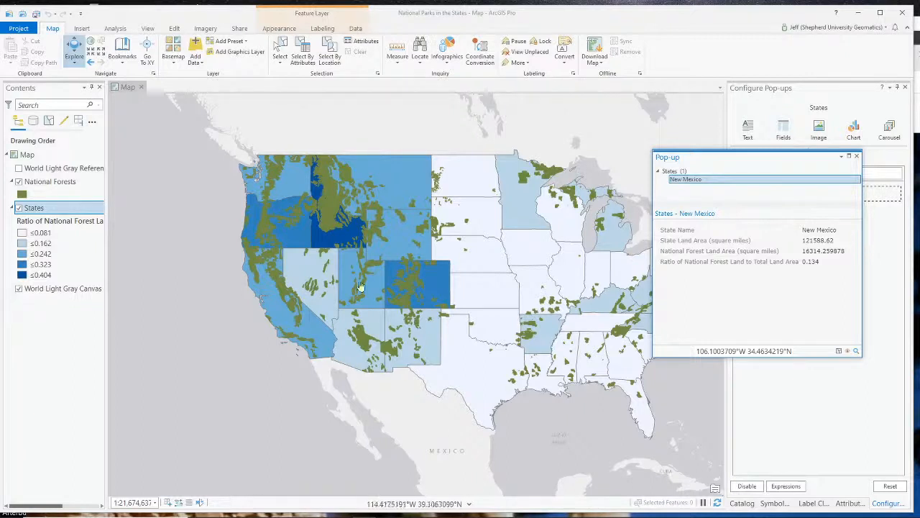
left_click(404, 278)
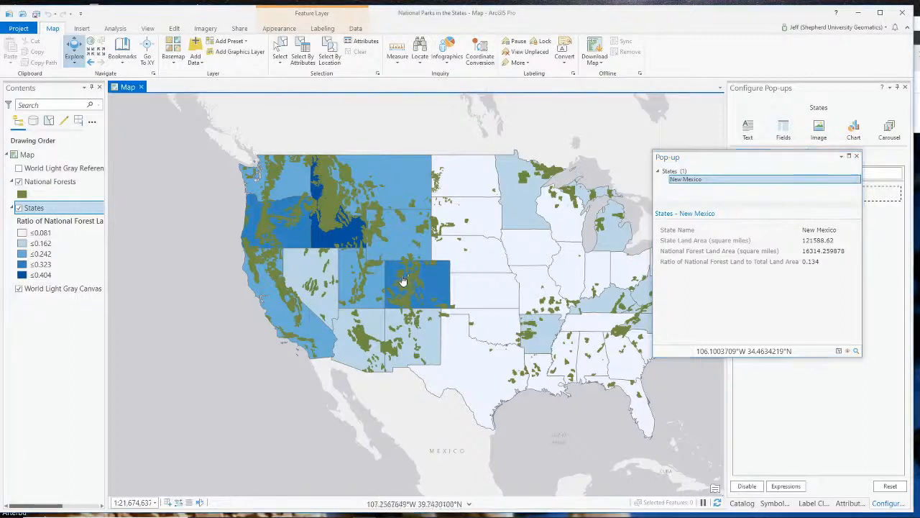
left_click(859, 155)
- Review the sharing options for the National Forests layer and the whole map
left_click(47, 208)
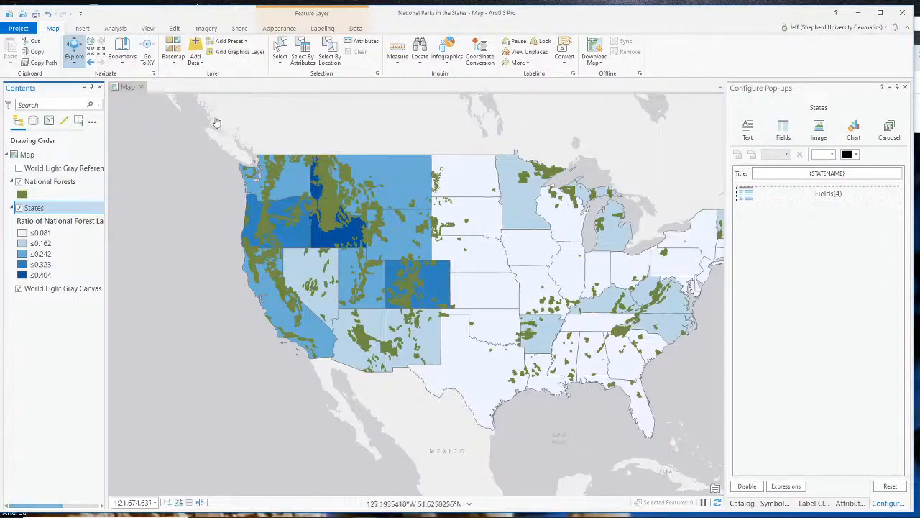
left_click(49, 182)
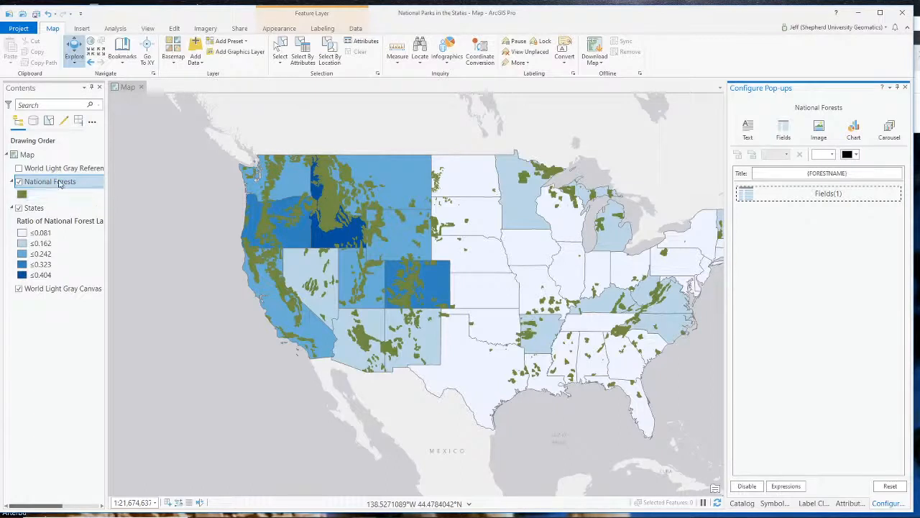
right_click(49, 183)
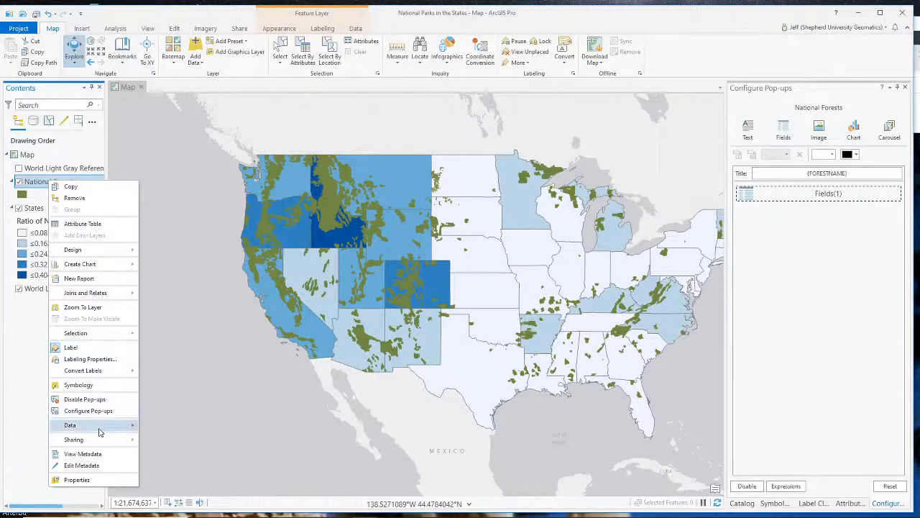
mouse_move(108, 442)
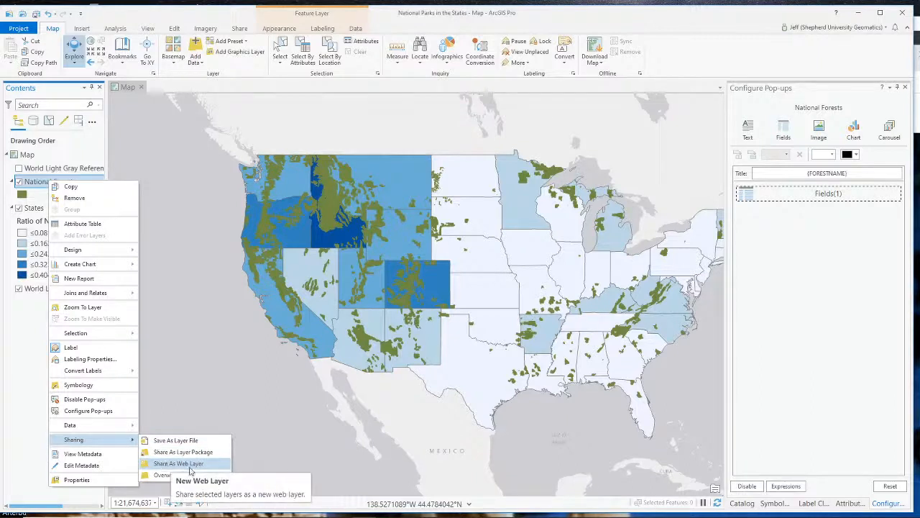
left_click(27, 367)
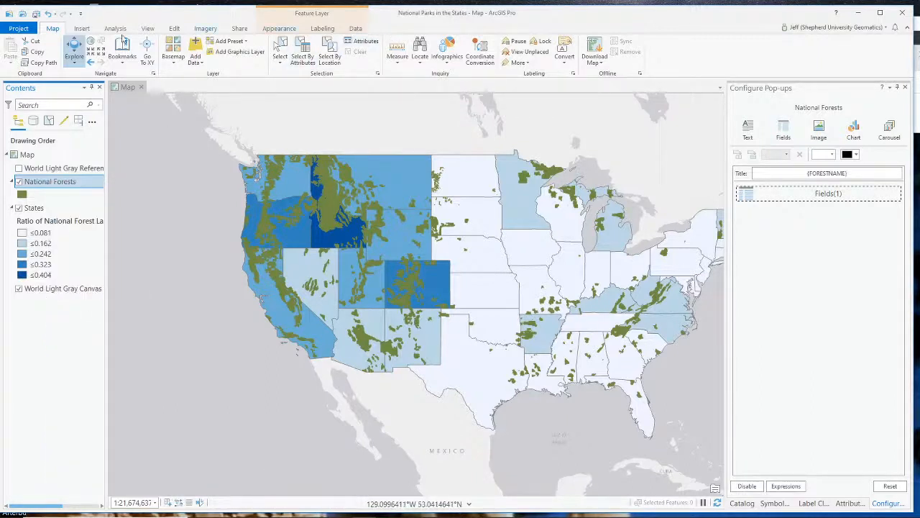
left_click(244, 28)
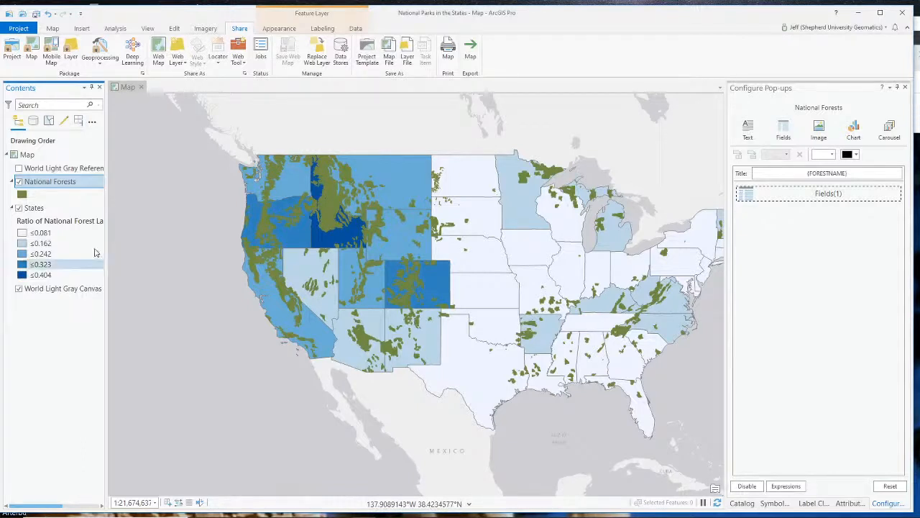
right_click(54, 184)
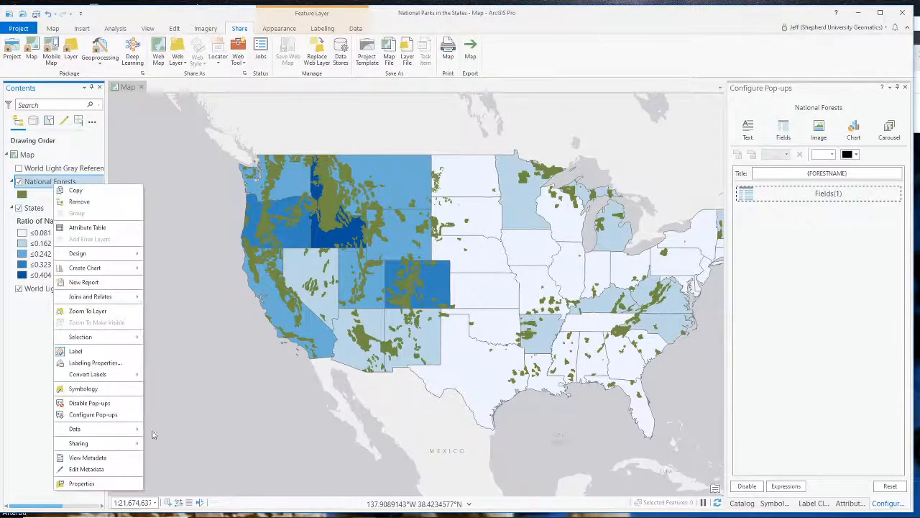
left_click(19, 417)
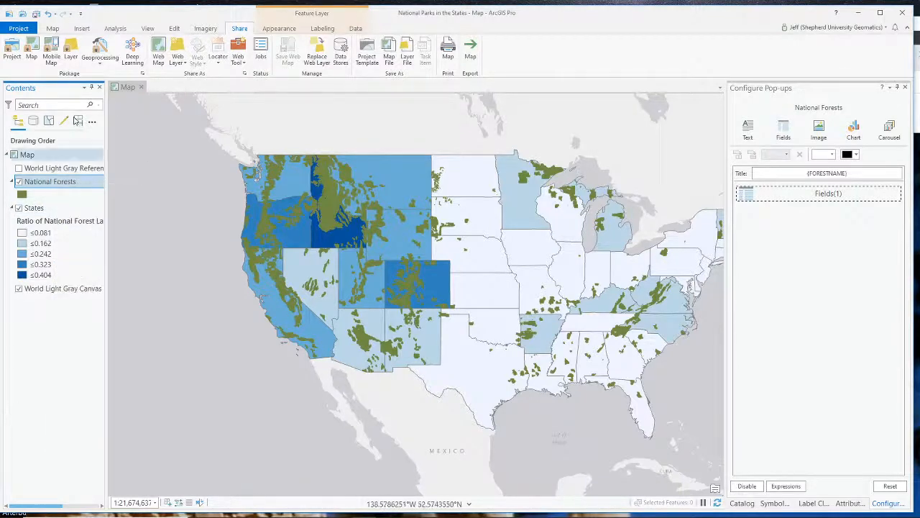
key("alt+Tab")
scroll(552, 429, "down", 3)
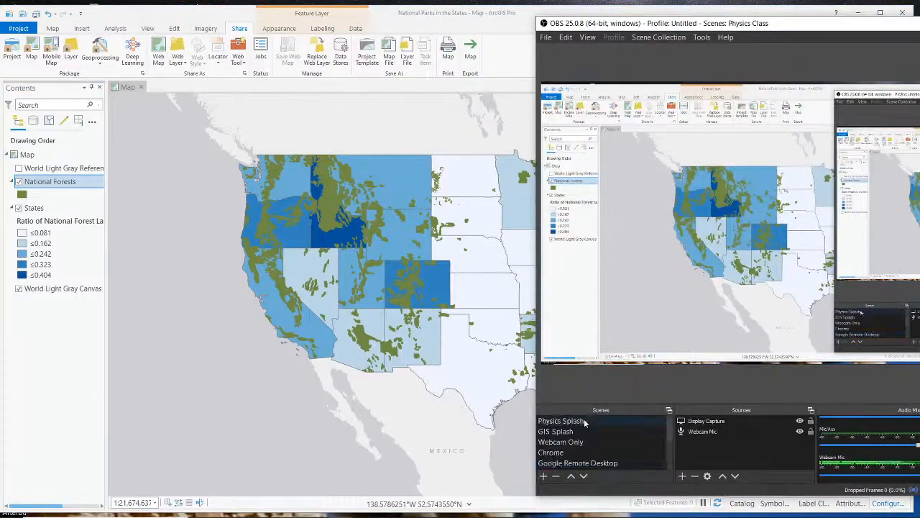
left_click(557, 441)
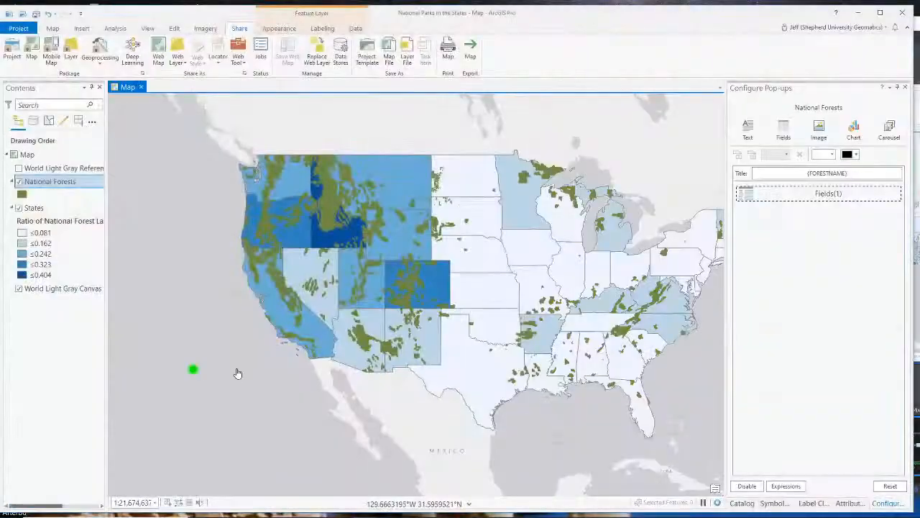
- Start sharing the map as a web map and name it Our National Forests
left_click(159, 56)
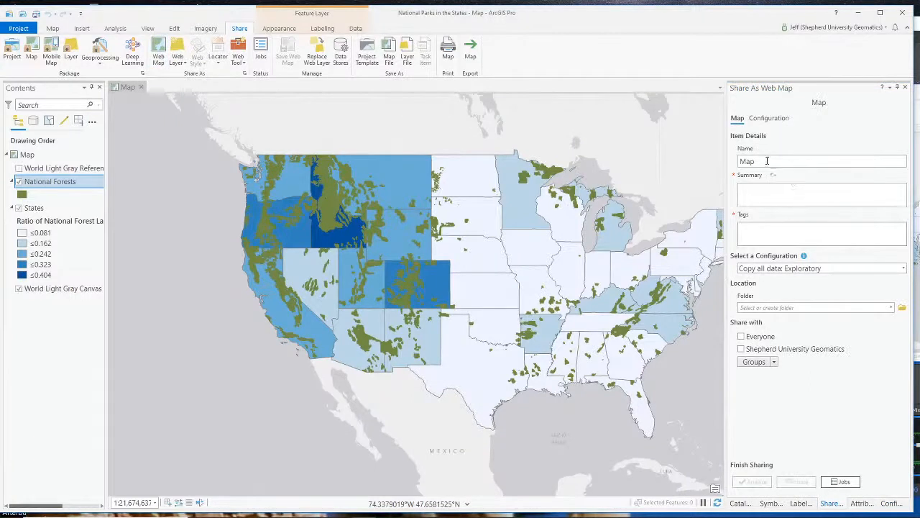
double_click(801, 161)
type("Na")
key("BackSpace")
key("BackSpace")
key("BackSpace")
type("Our National Forests")
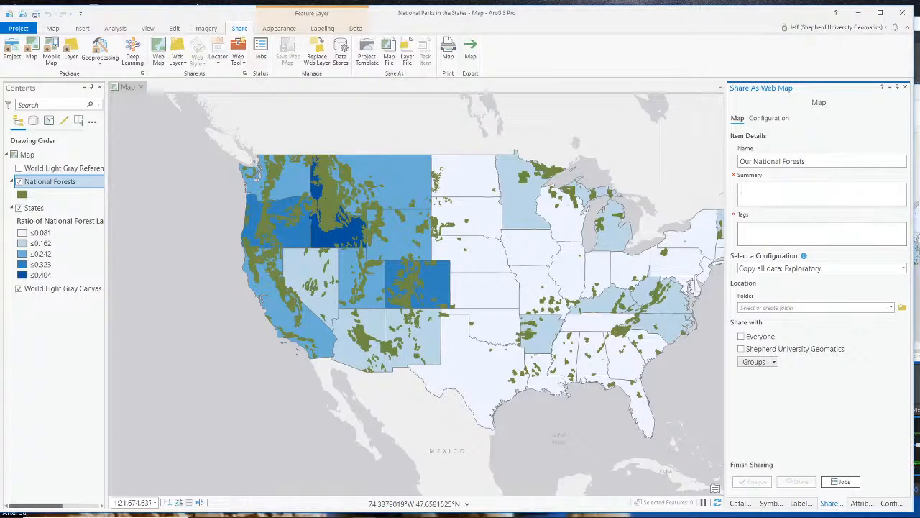
- Enter the summary "national forests and the fraction of each state that is land within national forests" and the tag "national forests"
key("Tab")
type("national forests")
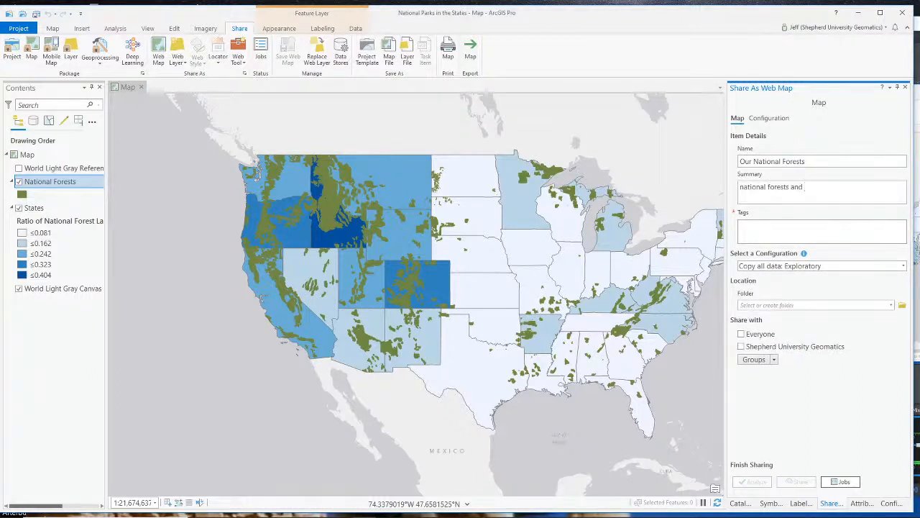
type(" and the fraction of each state that is land")
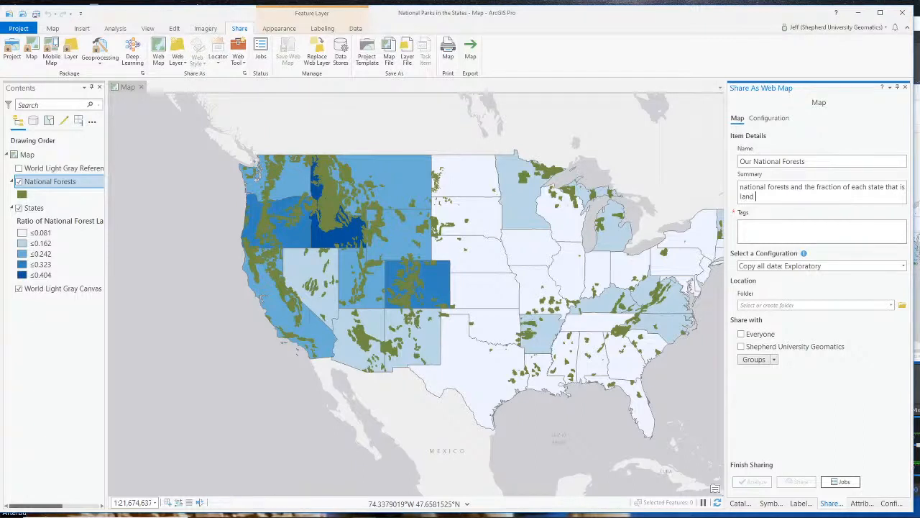
type("ational forests")
key("Tab")
type("national forests")
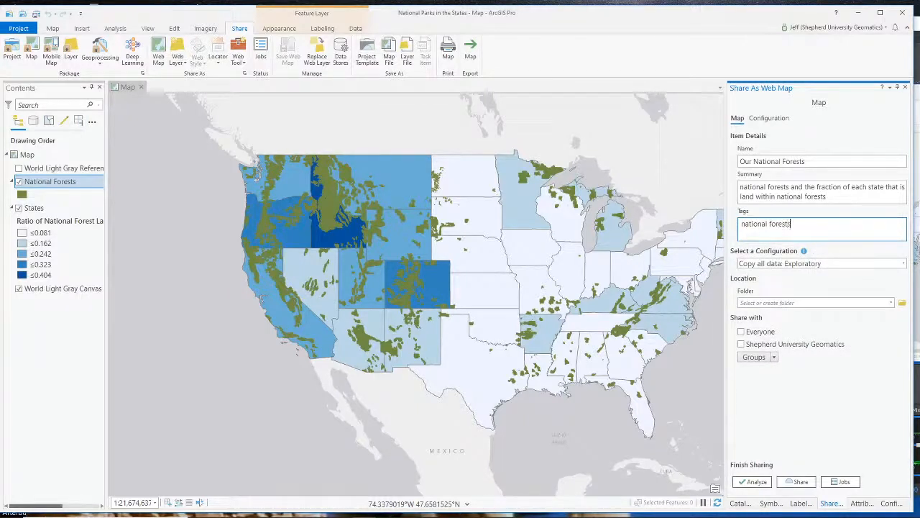
- Set the web map's configuration to Copy all data: Exploratory, its location to the account's root folder, and its sharing to Everyone
left_click(845, 263)
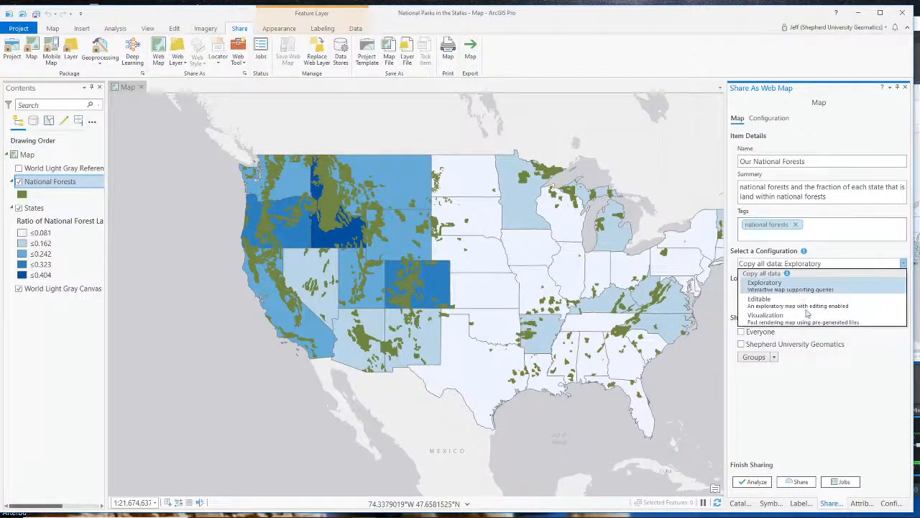
left_click(794, 288)
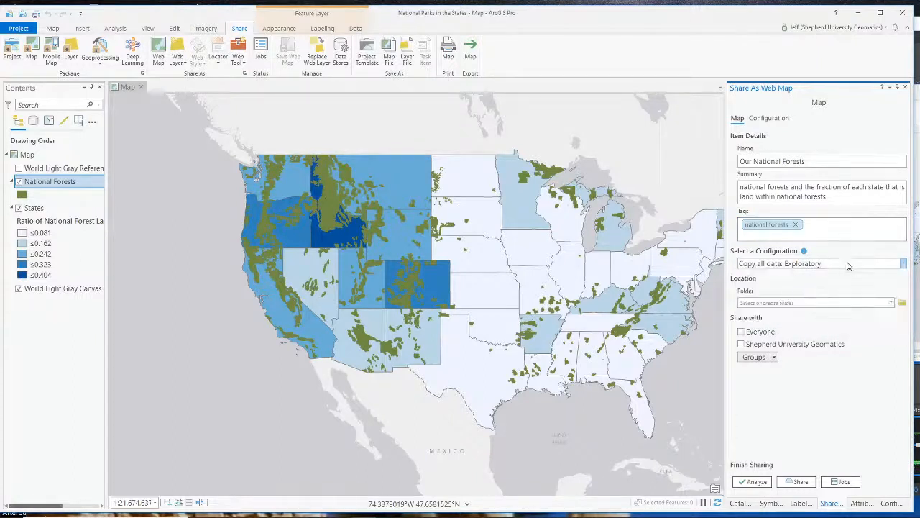
left_click(891, 304)
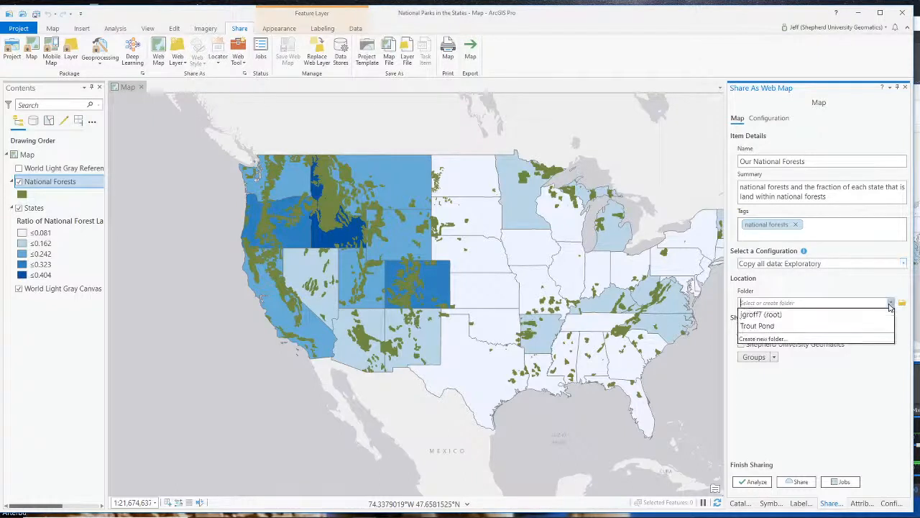
left_click(761, 314)
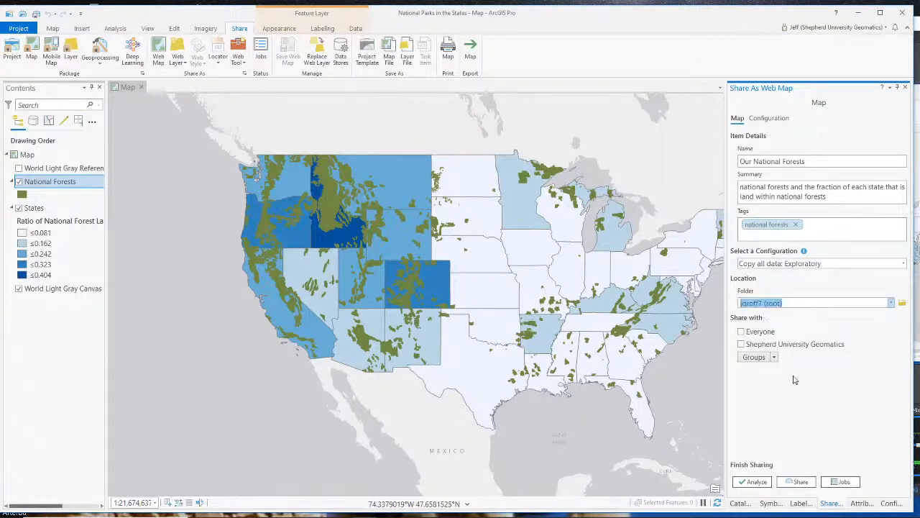
left_click(741, 333)
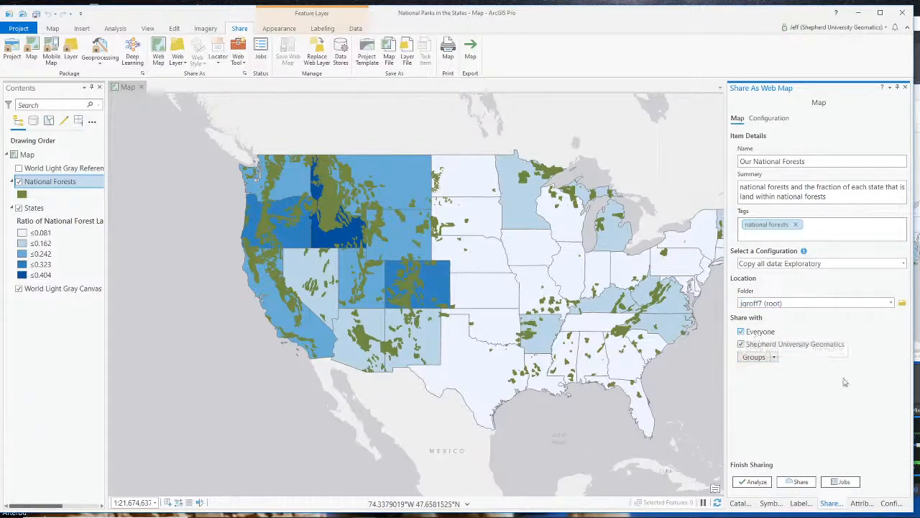
- Analyze the web map for sharing problems and create feature templates for all layers in the map
left_click(753, 481)
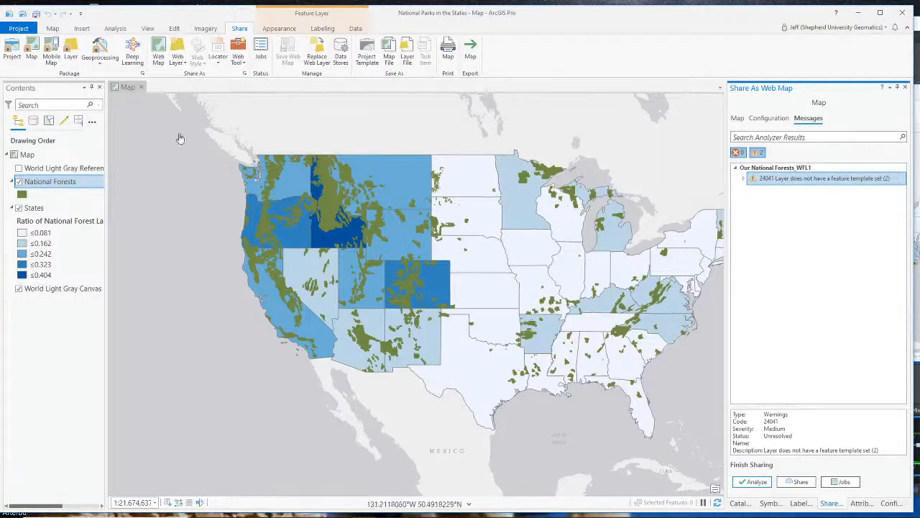
left_click(53, 28)
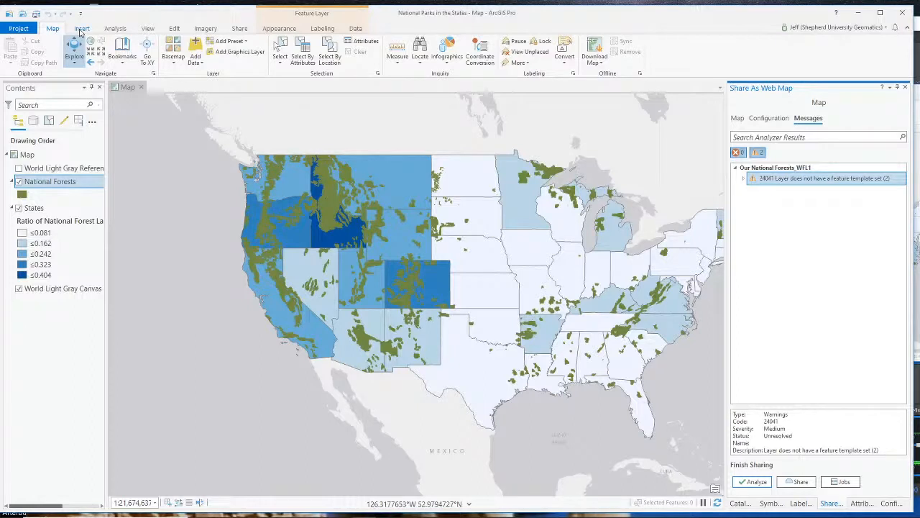
left_click(82, 29)
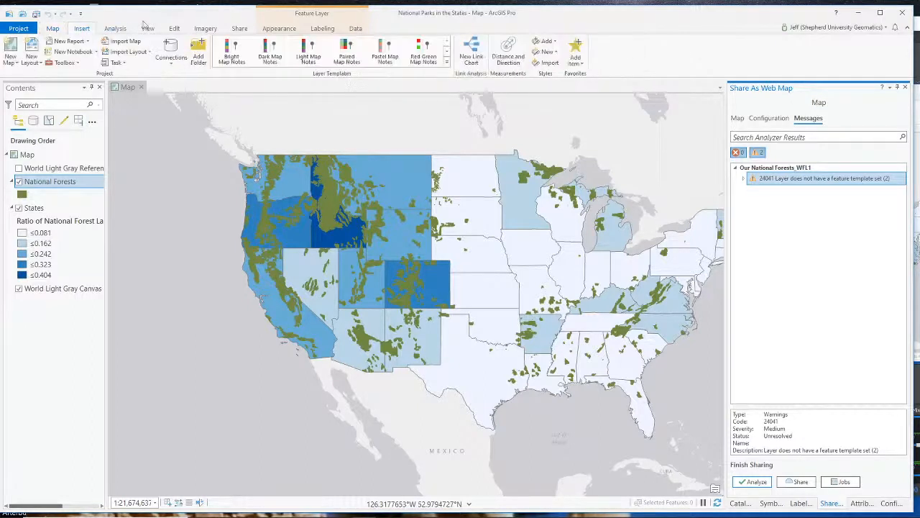
left_click(174, 30)
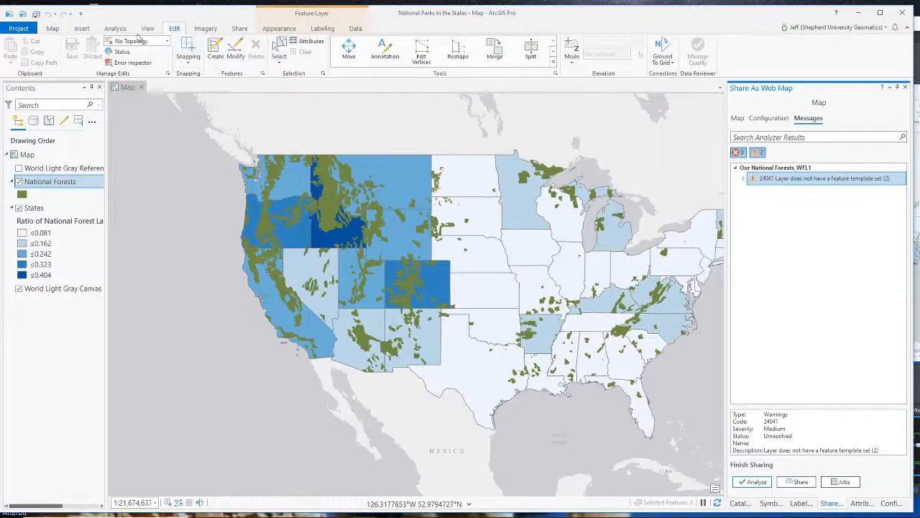
left_click(262, 73)
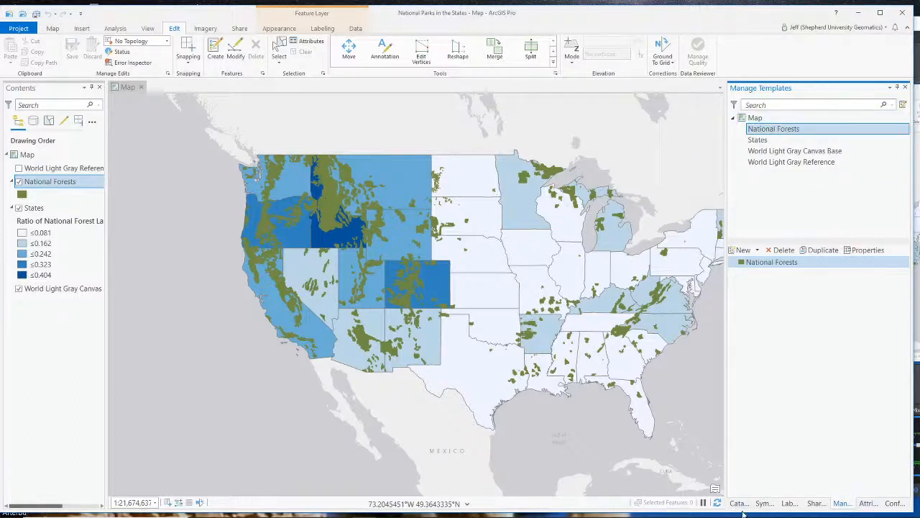
right_click(758, 121)
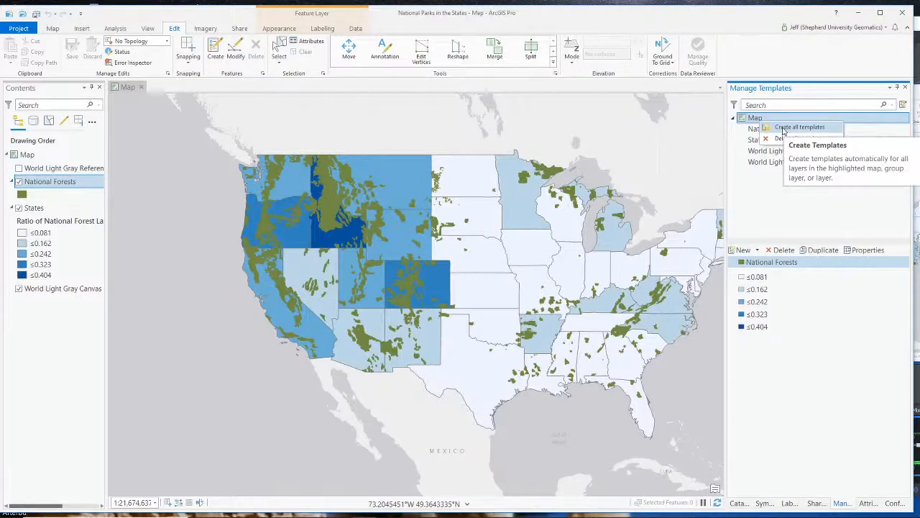
left_click(784, 128)
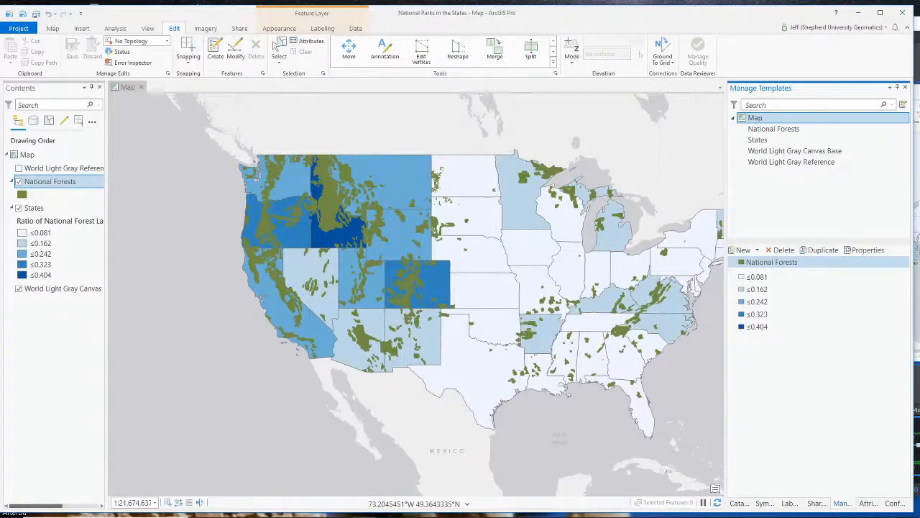
- Close the pop-up and template settings, analyze the web map again and share it
right_click(759, 119)
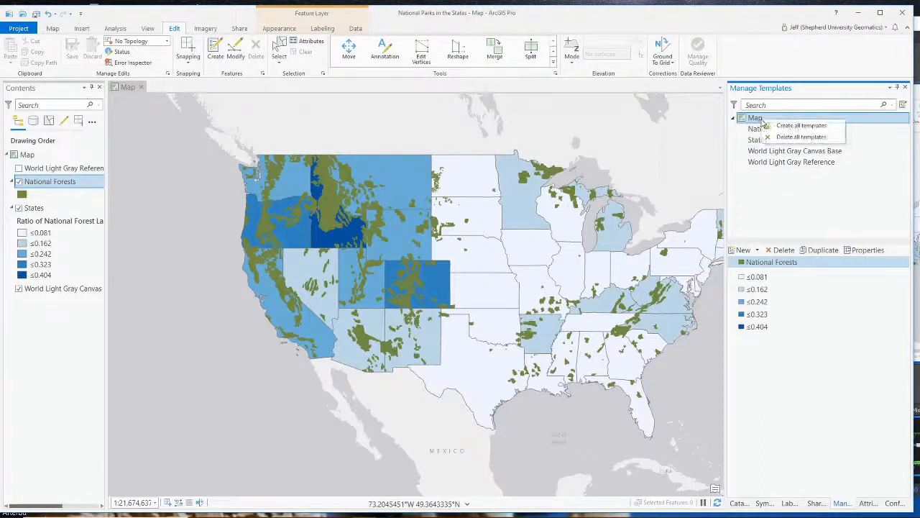
left_click(894, 503)
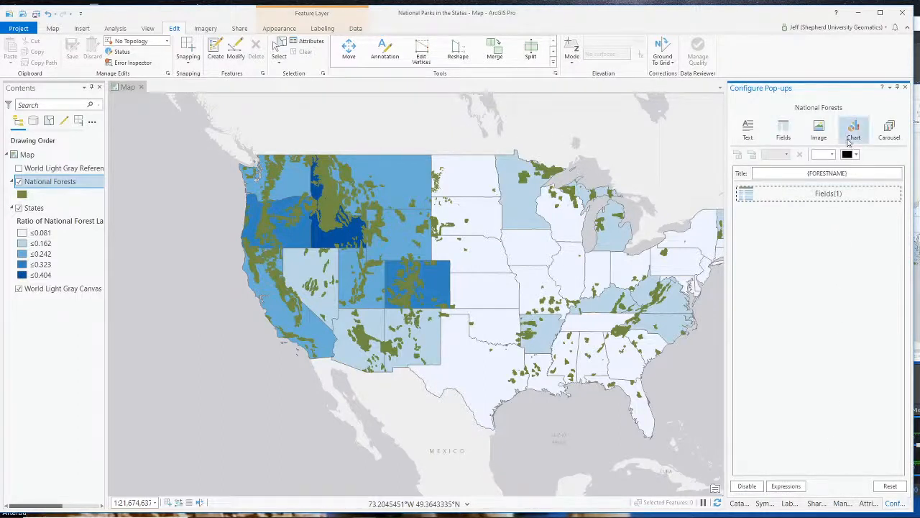
left_click(906, 87)
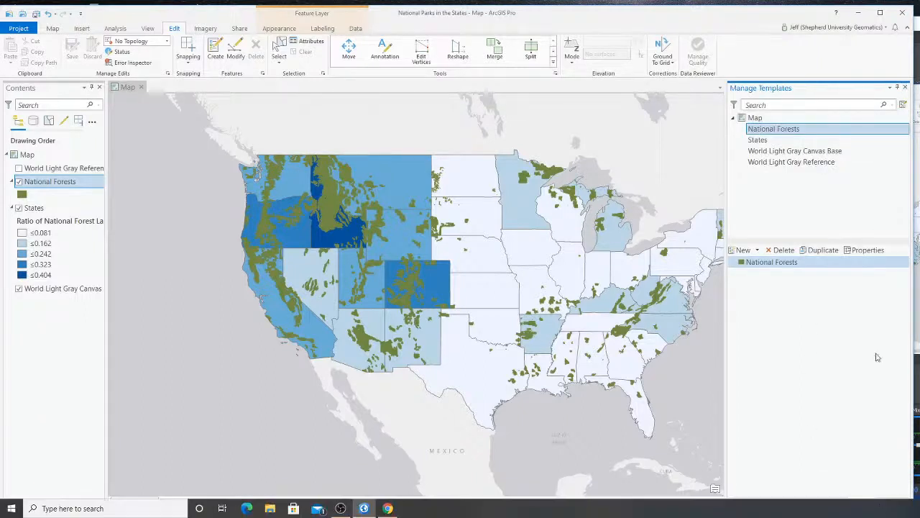
left_click(905, 87)
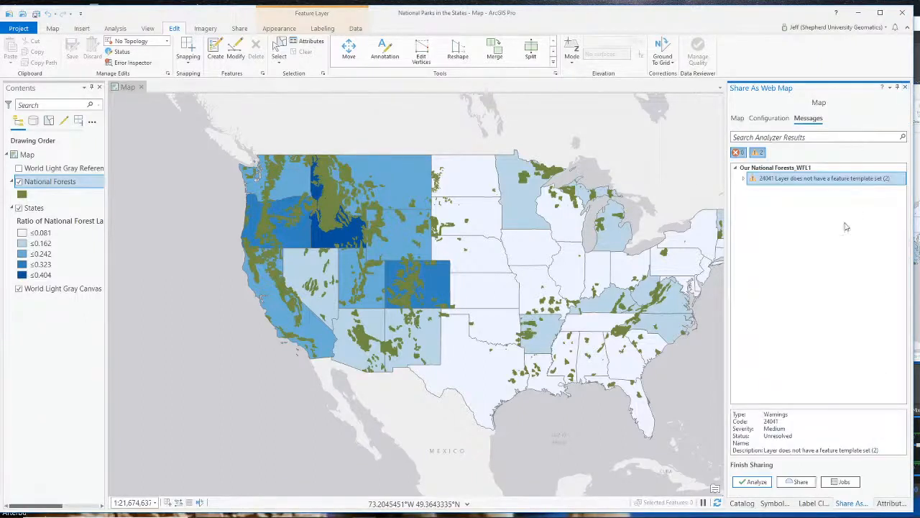
left_click(753, 481)
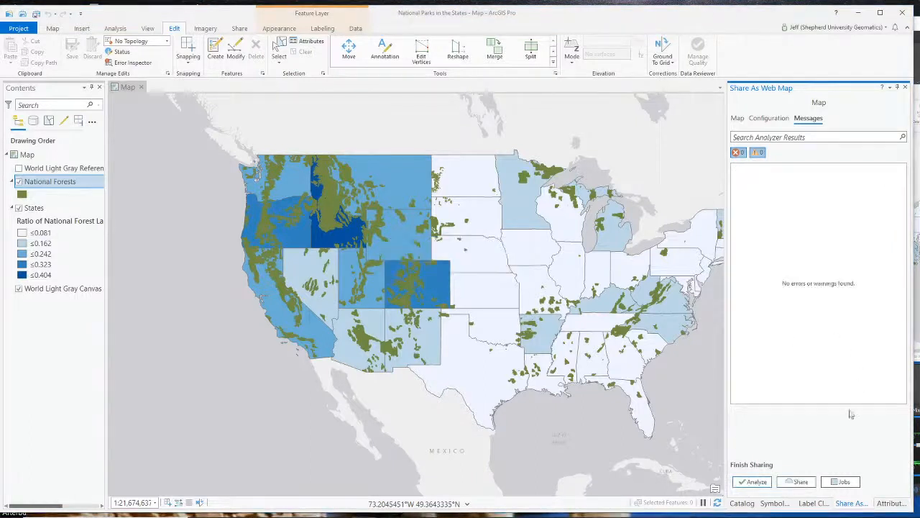
left_click(794, 485)
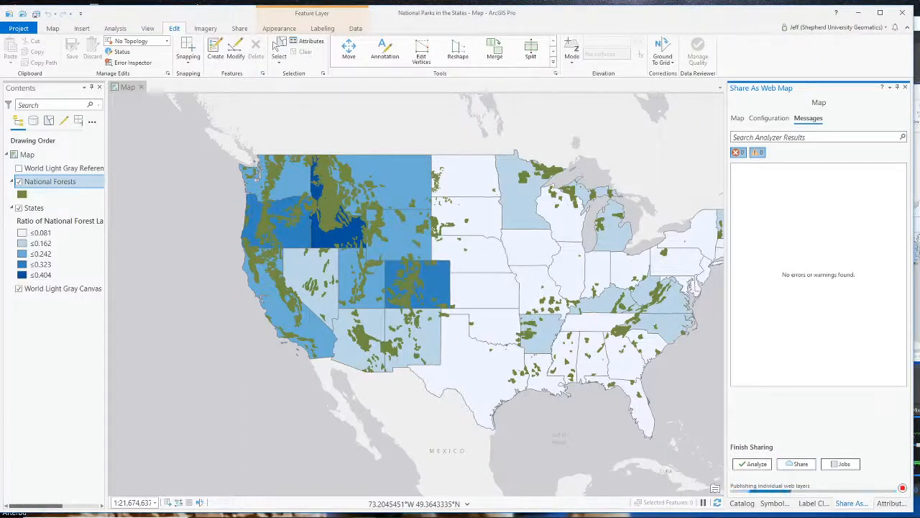
key("alt+Tab")
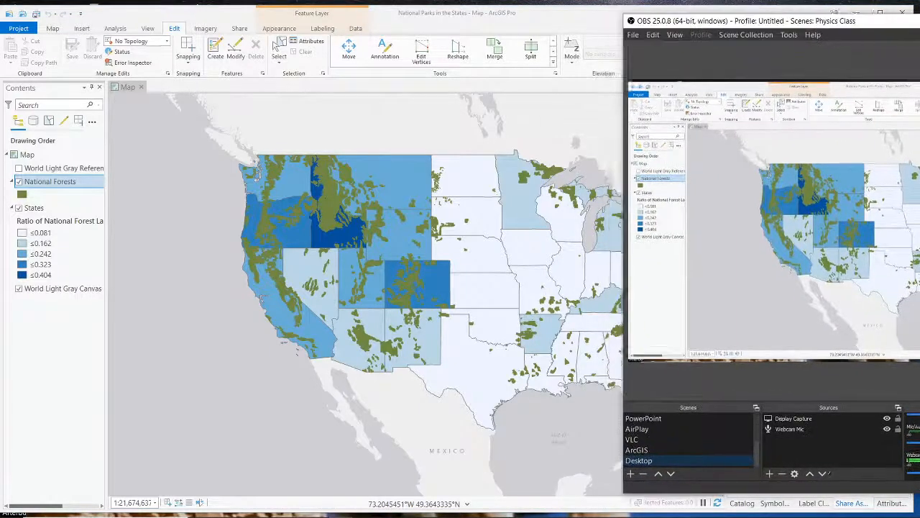
scroll(660, 442, "up", 3)
left_click(659, 440)
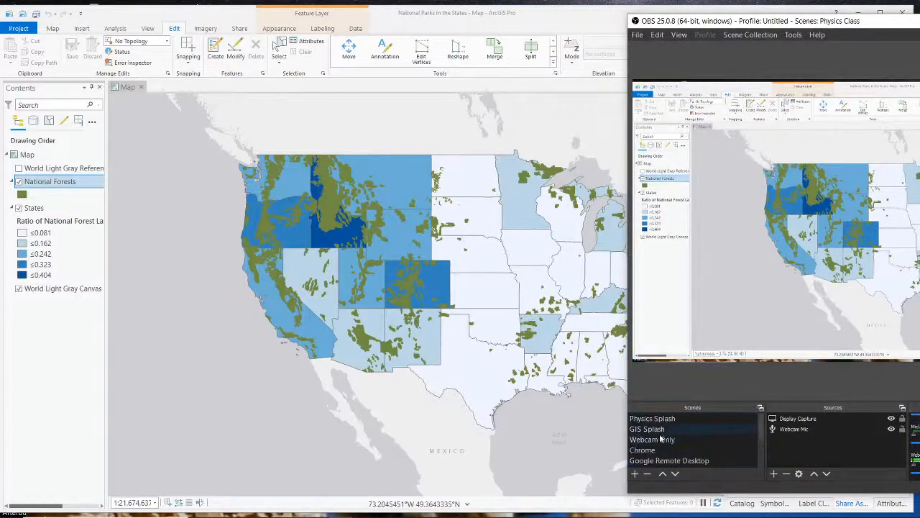
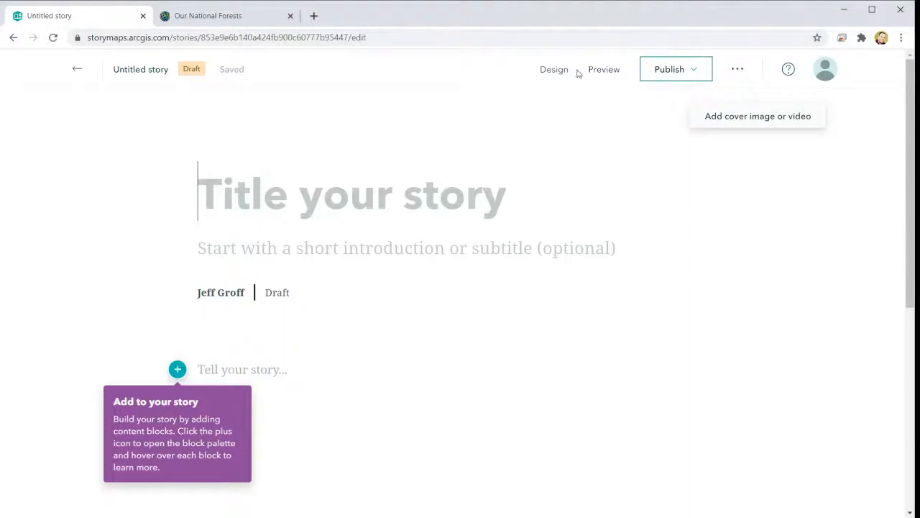
- Preview the untitled story in ArcGIS StoryMaps and return to editing it
left_click(594, 70)
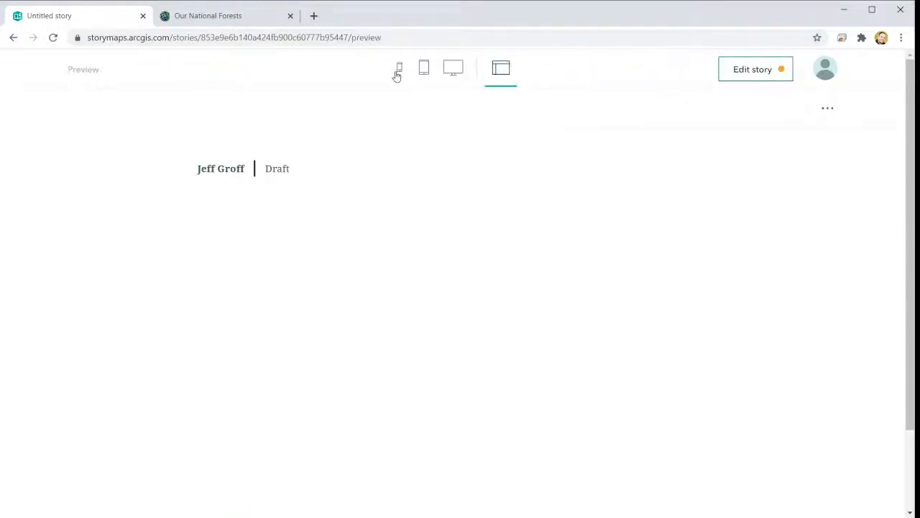
left_click(752, 75)
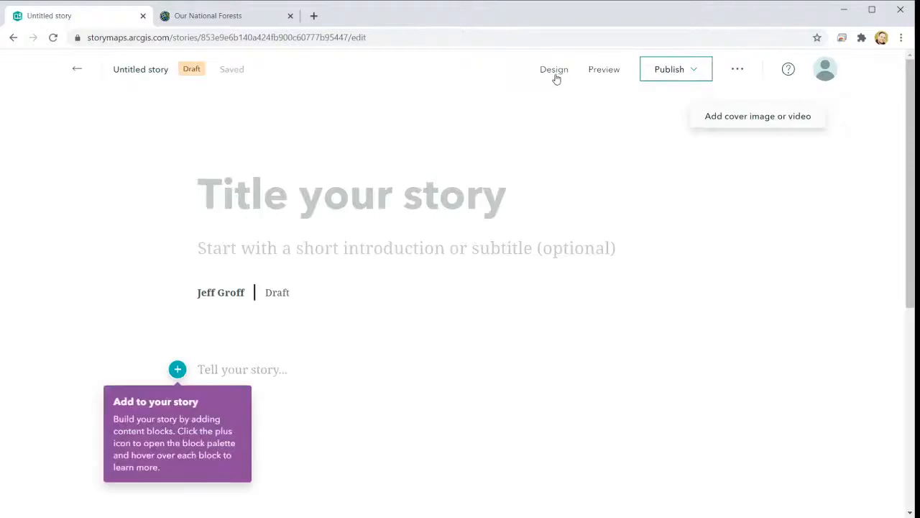
- Compare the side-by-side, full and minimal cover layouts in the story's design settings and choose Full
left_click(556, 76)
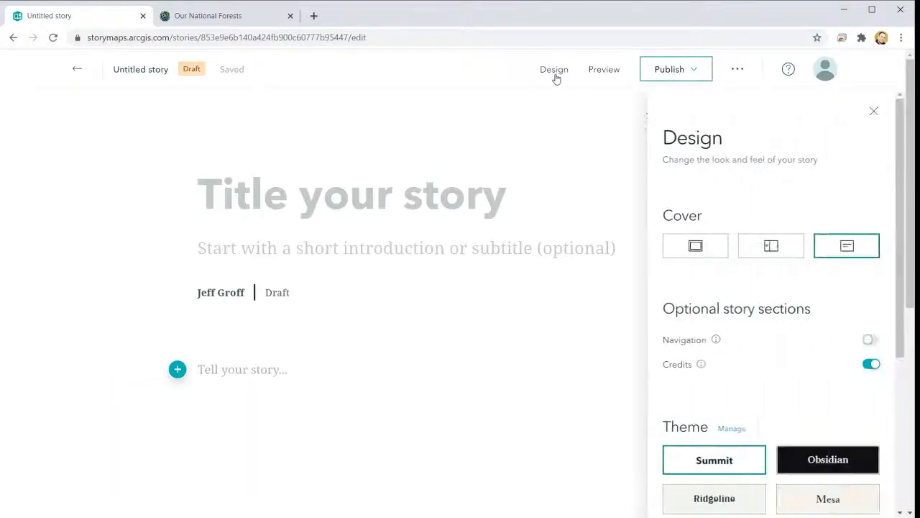
left_click(781, 251)
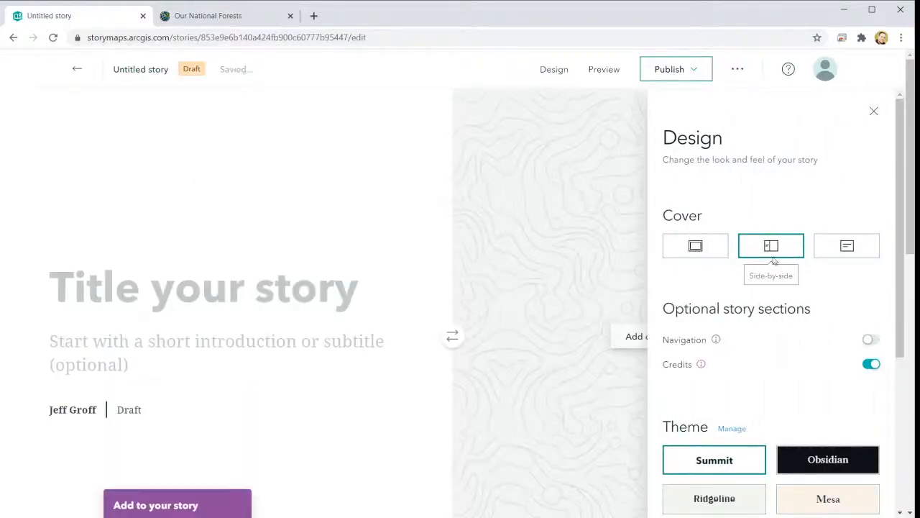
left_click(695, 247)
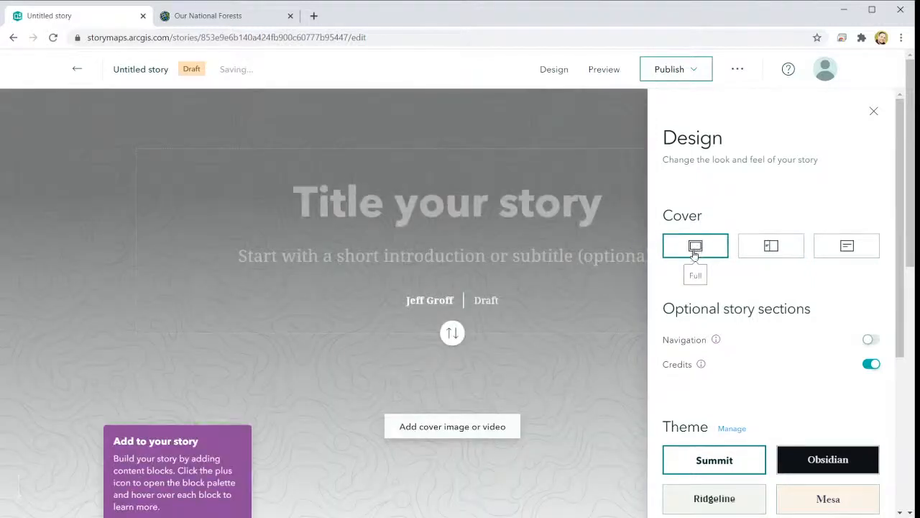
left_click(861, 250)
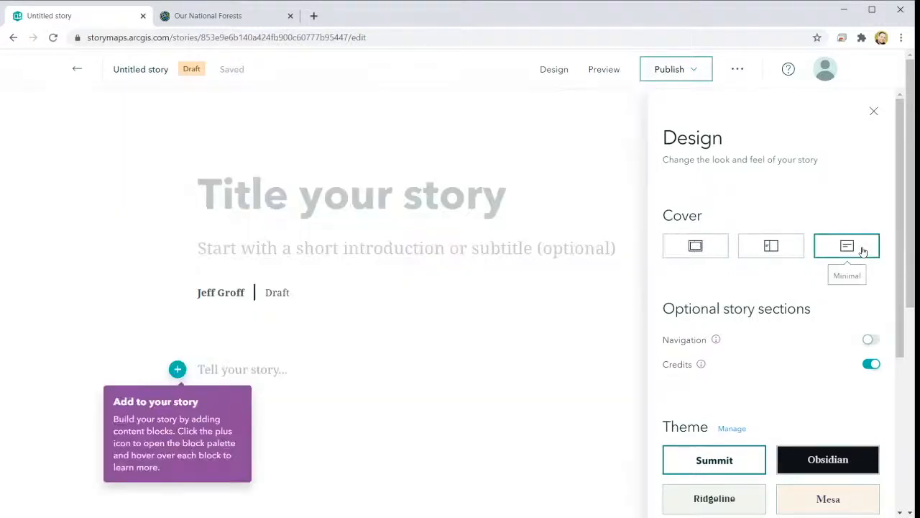
left_click(699, 246)
- Browse the available custom themes for the story, leave the theme browser and return to editing
scroll(730, 294, "down", 3)
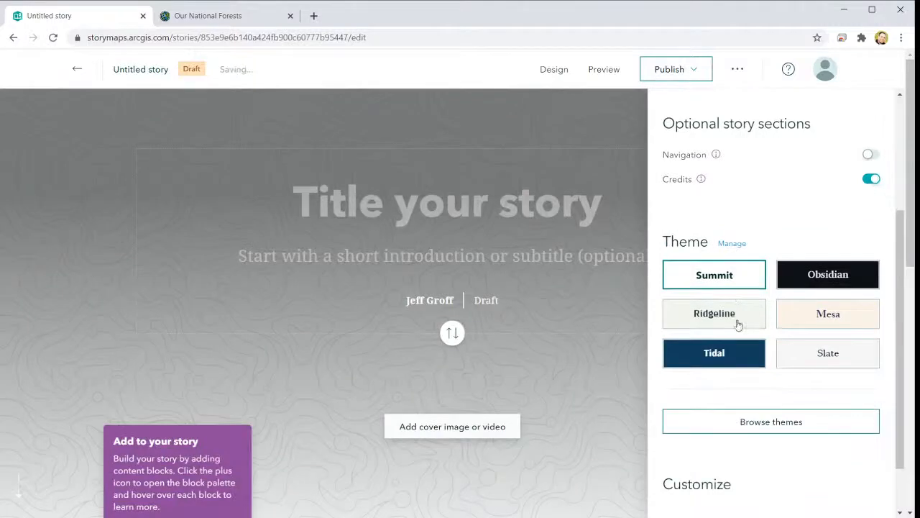
scroll(801, 331, "down", 1)
left_click(803, 359)
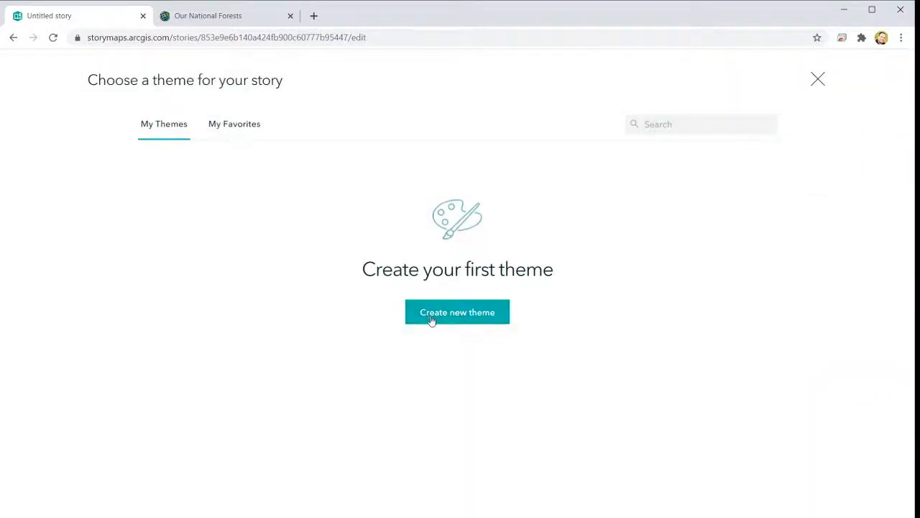
left_click(18, 38)
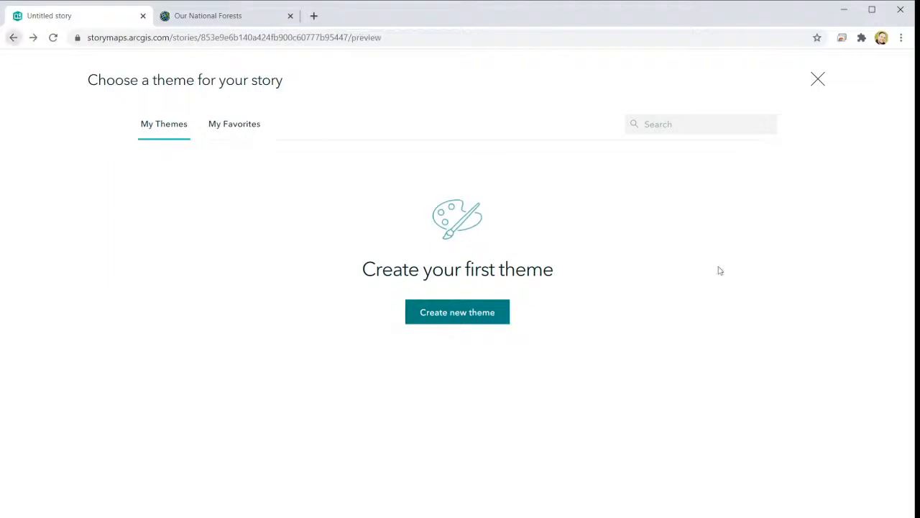
scroll(798, 341, "down", 1)
scroll(791, 302, "up", 1)
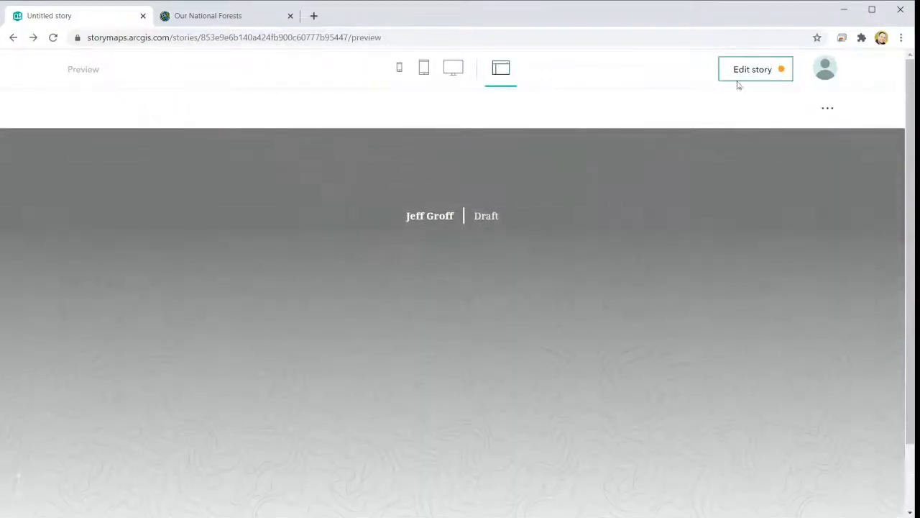
left_click(747, 69)
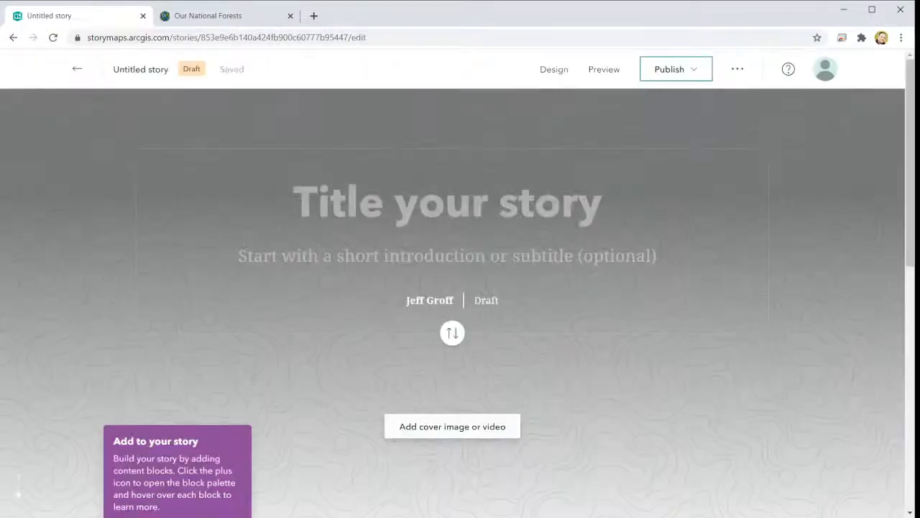
- Apply the Mesa theme to the story and look over the restyled page
left_click(556, 68)
scroll(769, 305, "down", 3)
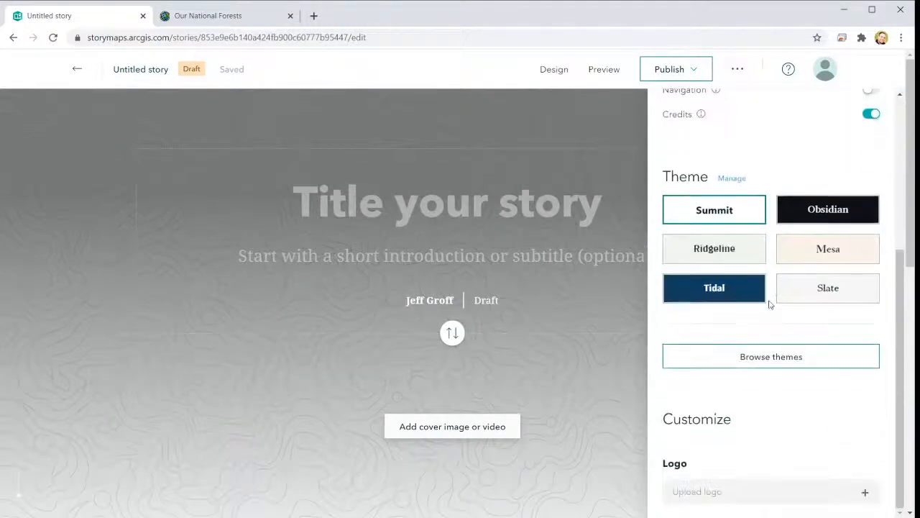
left_click(835, 248)
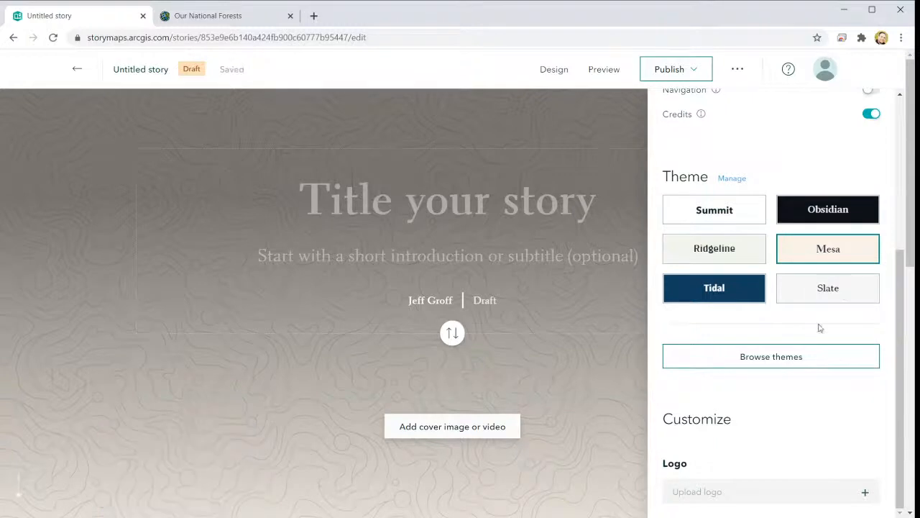
scroll(809, 351, "down", 2)
scroll(813, 452, "up", 4)
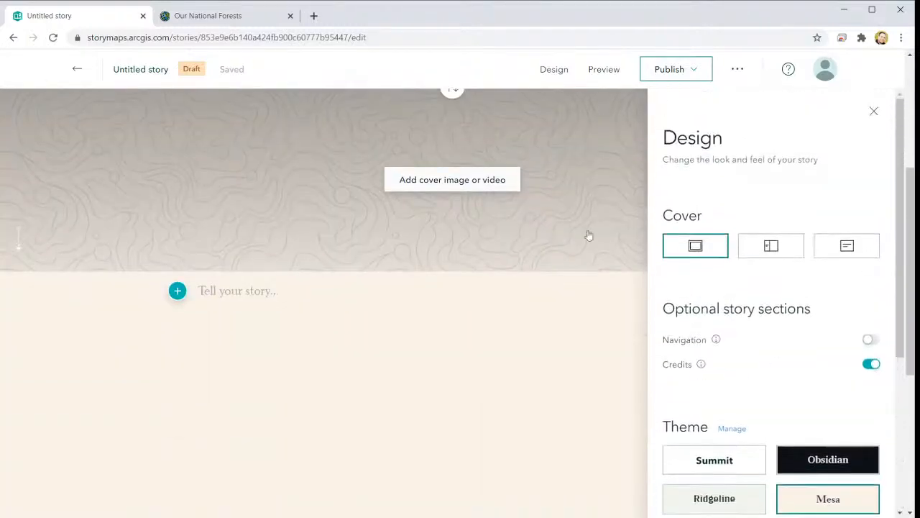
- Close the design settings and title the story "A National Forest Story"
scroll(588, 237, "up", 3)
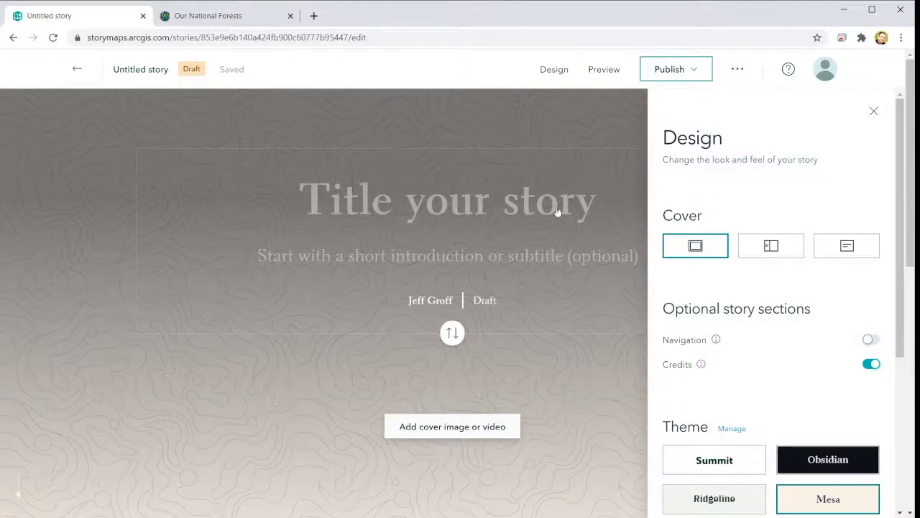
left_click(873, 113)
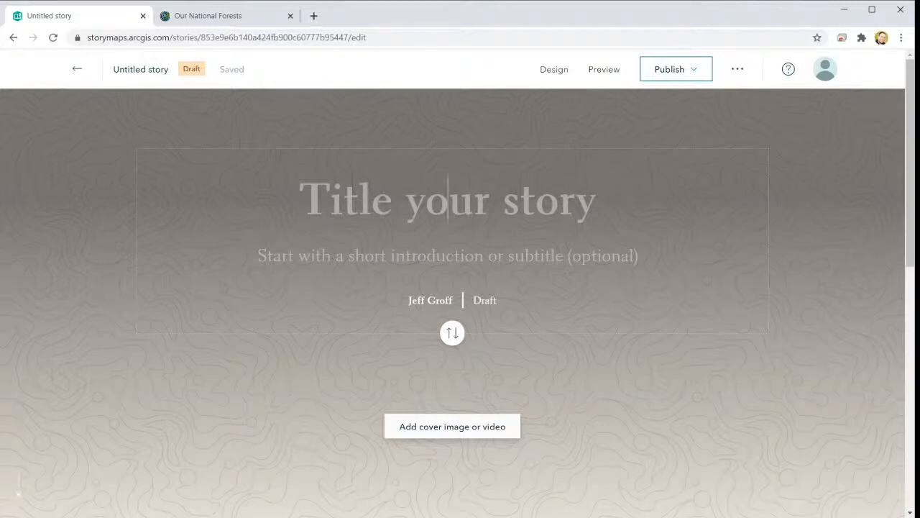
type("A ")
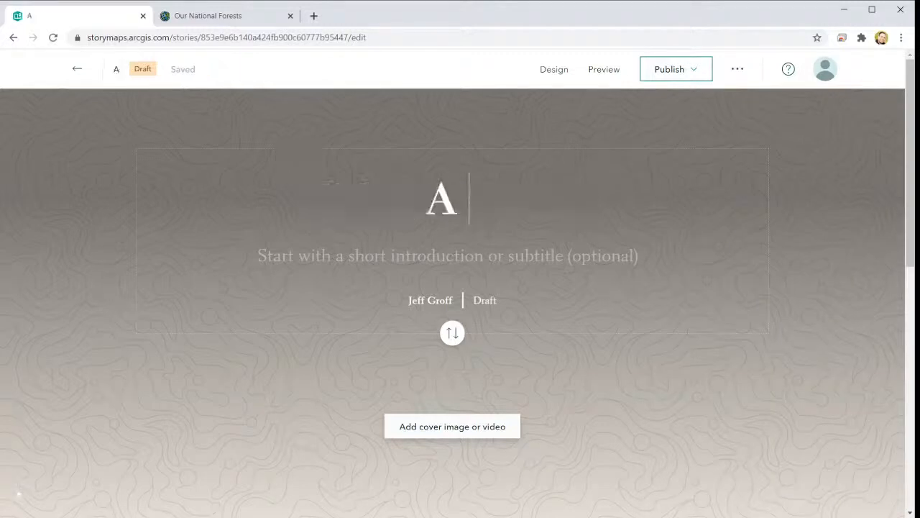
type("National Forest ")
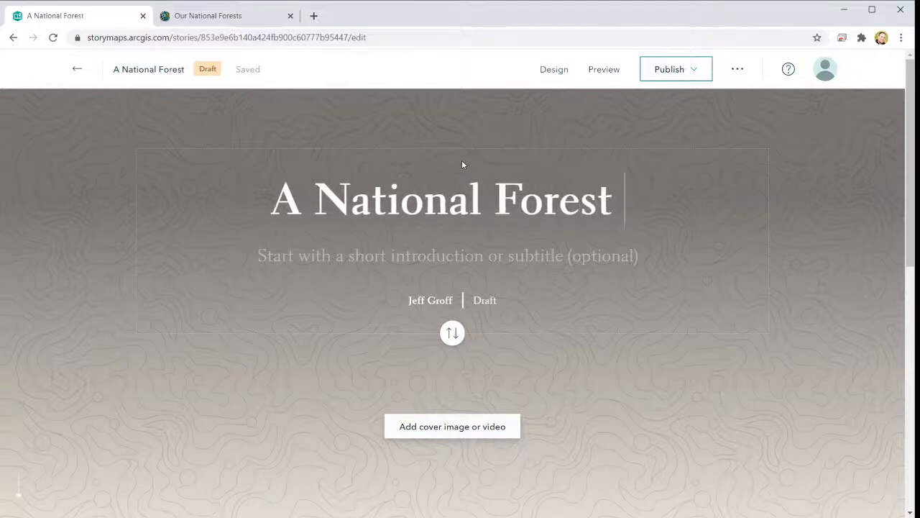
type("Story")
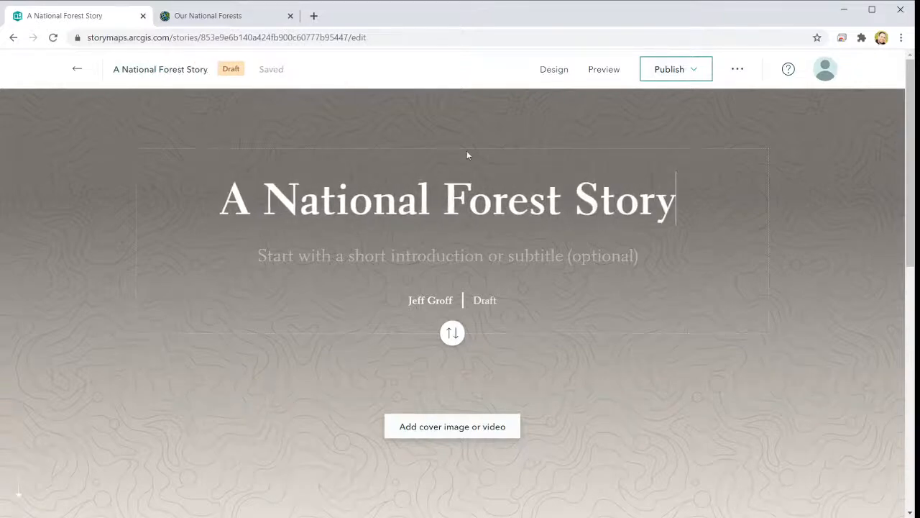
key("Return")
type("National")
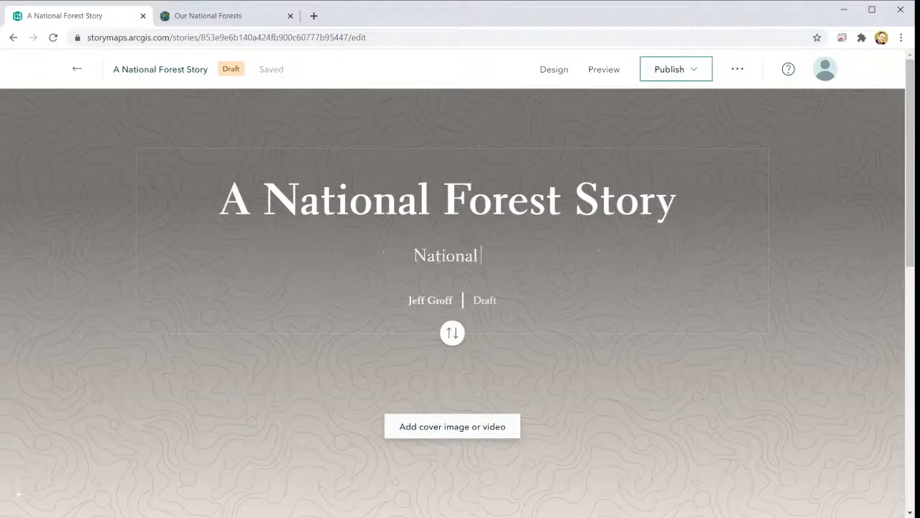
type(" Forests are ")
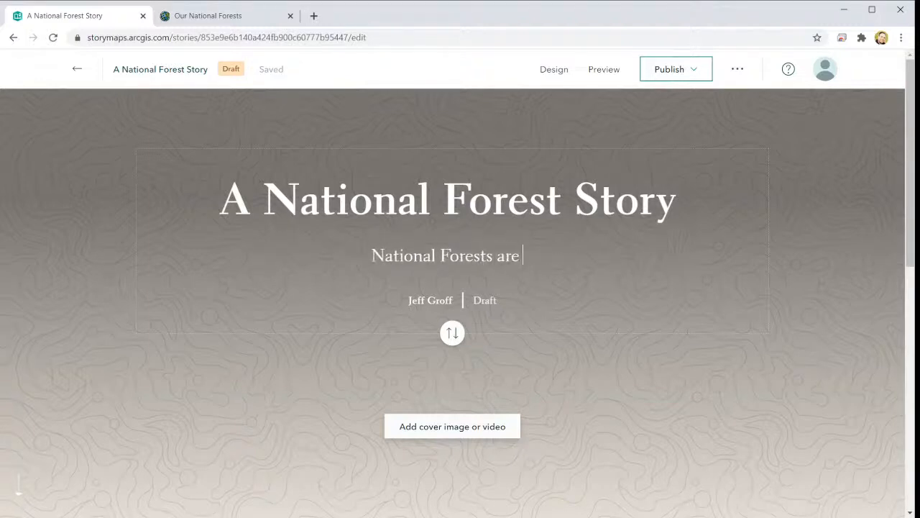
type("m")
key("BackSpace")
key("BackSpace")
key("BackSpace")
key("BackSpace")
key("BackSpace")
key("BackSpace")
key("BackSpace")
key("BackSpace")
key("BackSpace")
key("BackSpace")
key("BackSpace")
key("BackSpace")
key("BackSpace")
key("BackSpace")
key("BackSpace")
key("BackSpace")
key("BackSpace")
key("BackSpace")
key("BackSpace")
key("BackSpace")
key("BackSpace")
type("N")
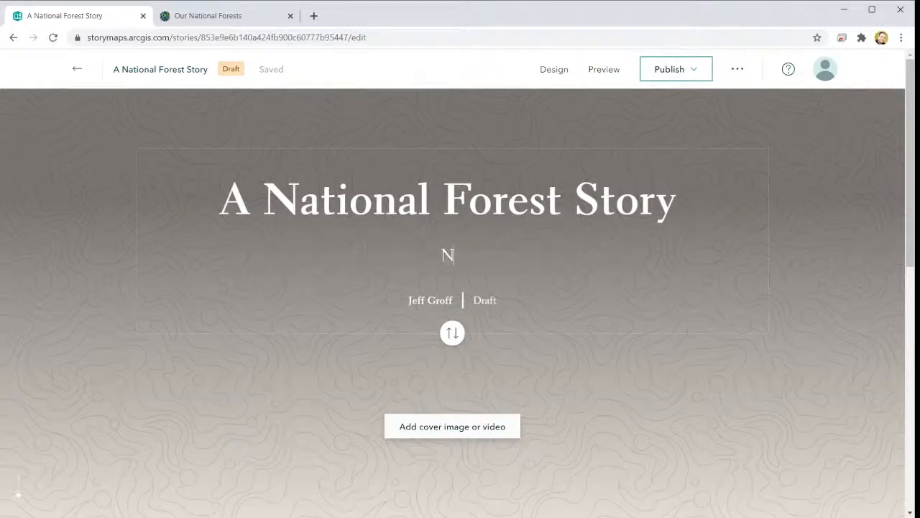
type("ow")
key("BackSpace")
key("BackSpace")
key("BackSpace")
- Enter the subtitle "How does the total area of our national forests compare to the land area of states."
type("How do")
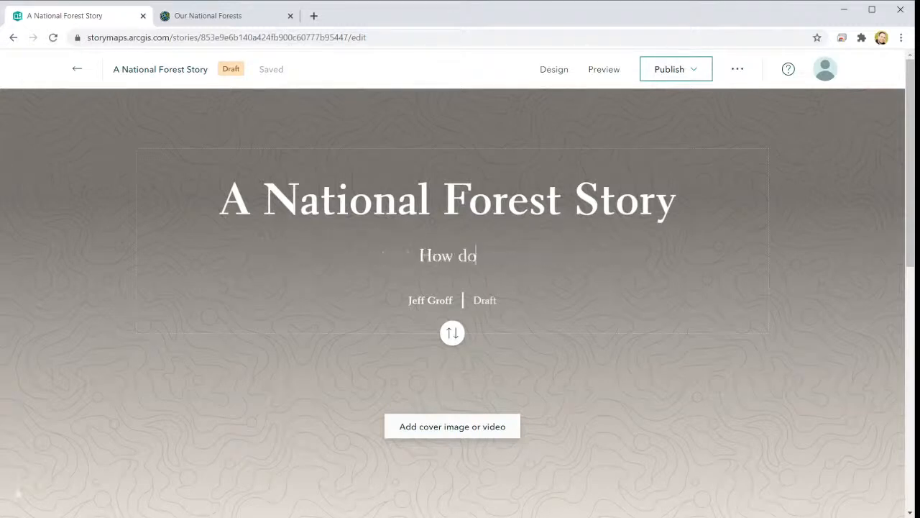
type("es the to")
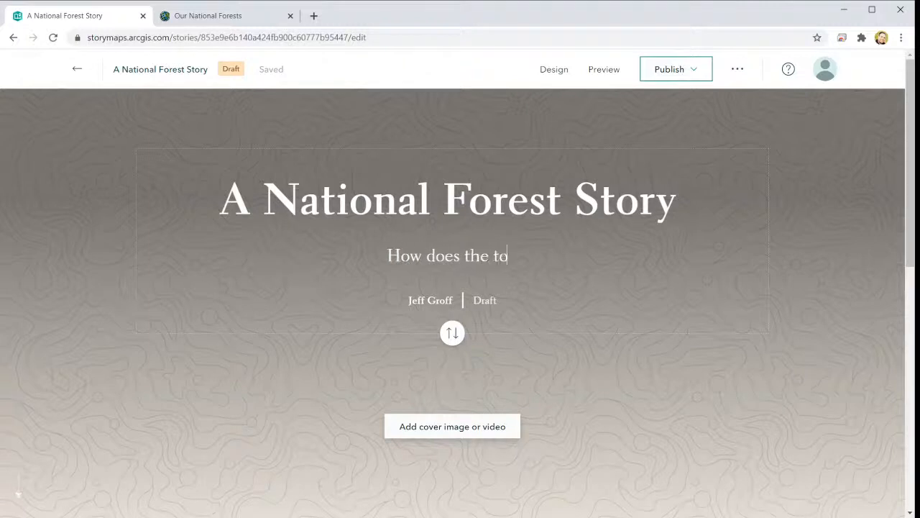
type("tal area of o")
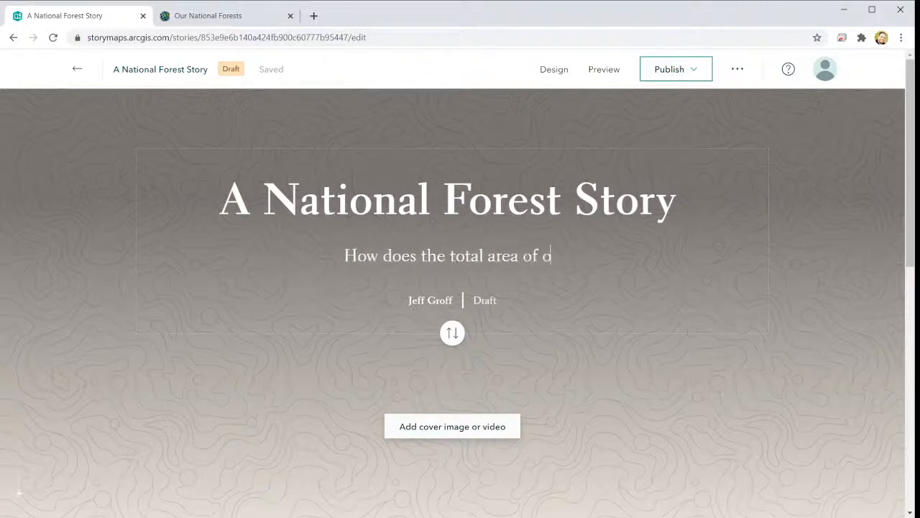
type("ur national forests ")
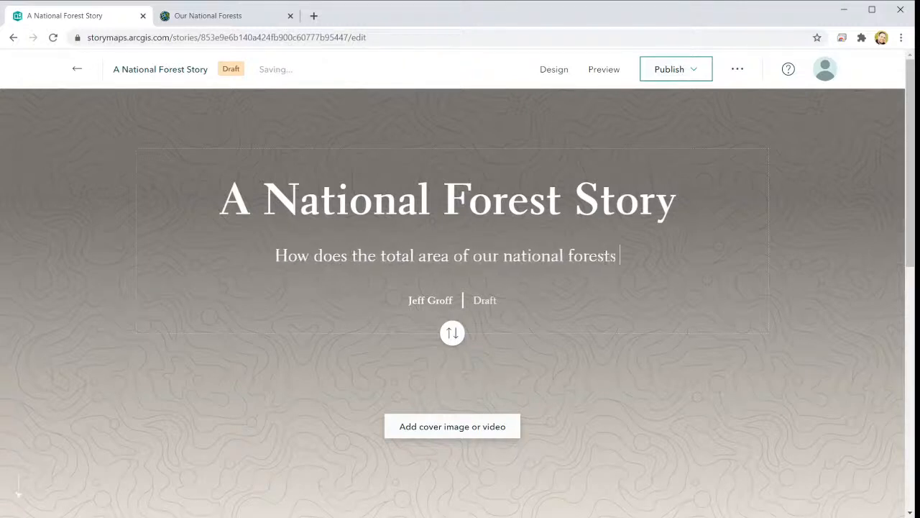
type("compar")
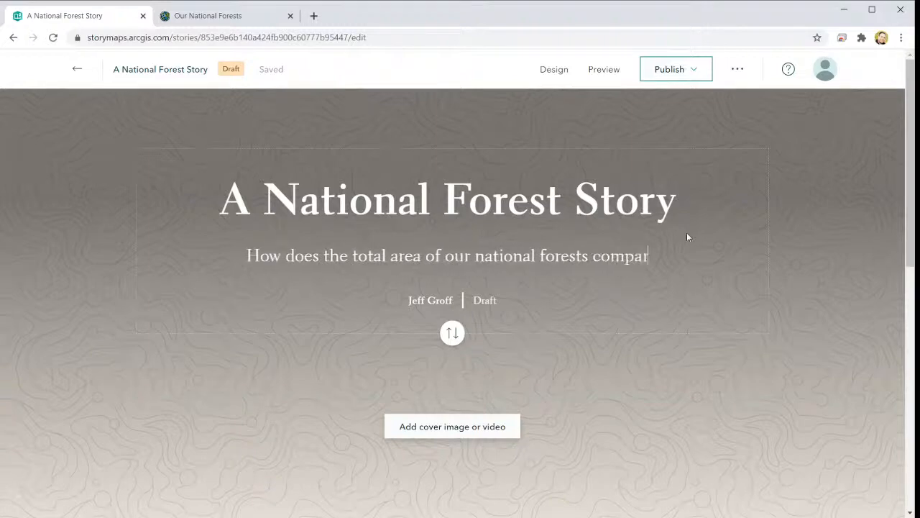
type("e as a")
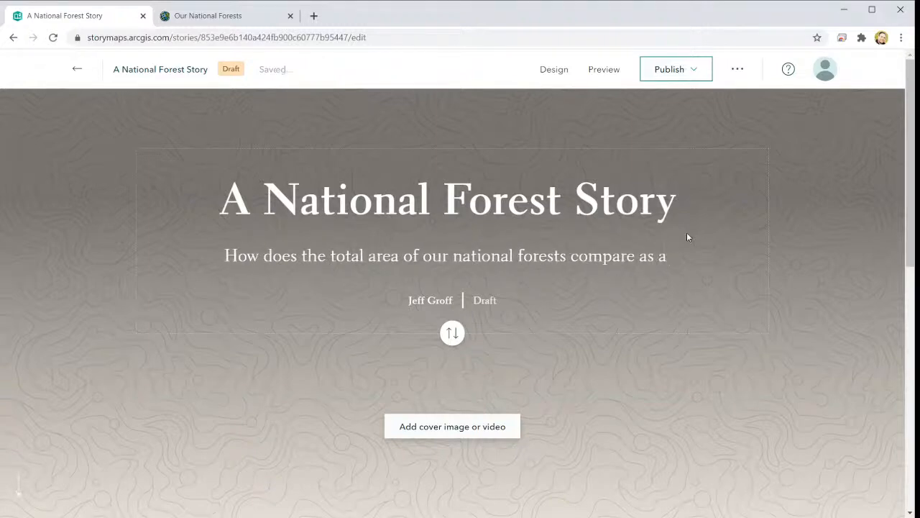
key("BackSpace")
key("BackSpace")
key("BackSpace")
key("BackSpace")
type("to the ")
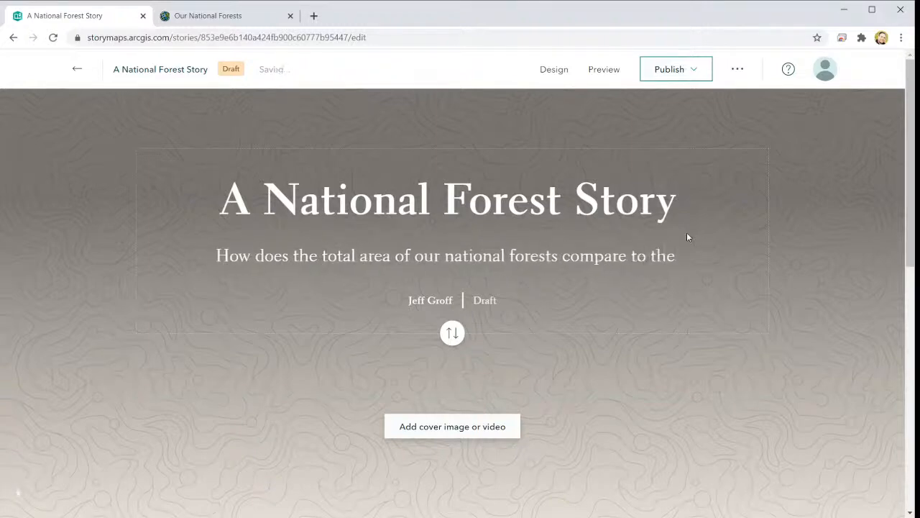
type("land area of s")
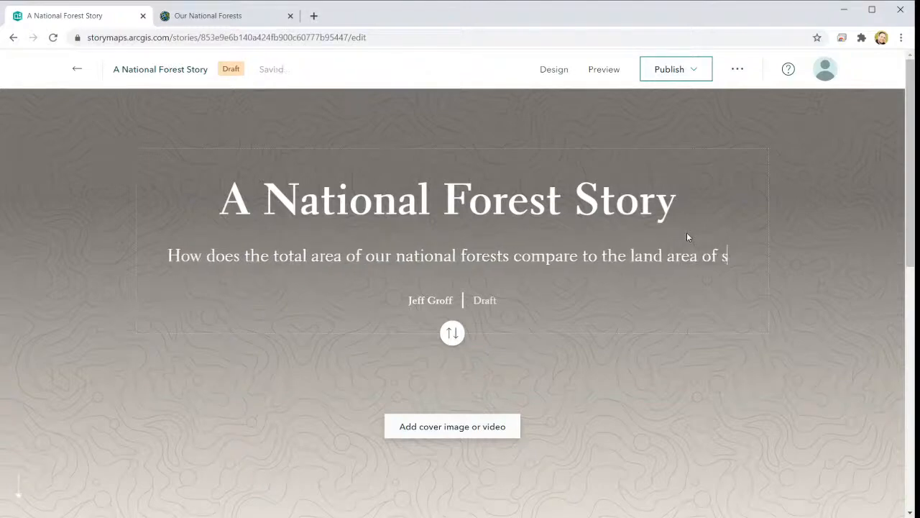
type("tates.")
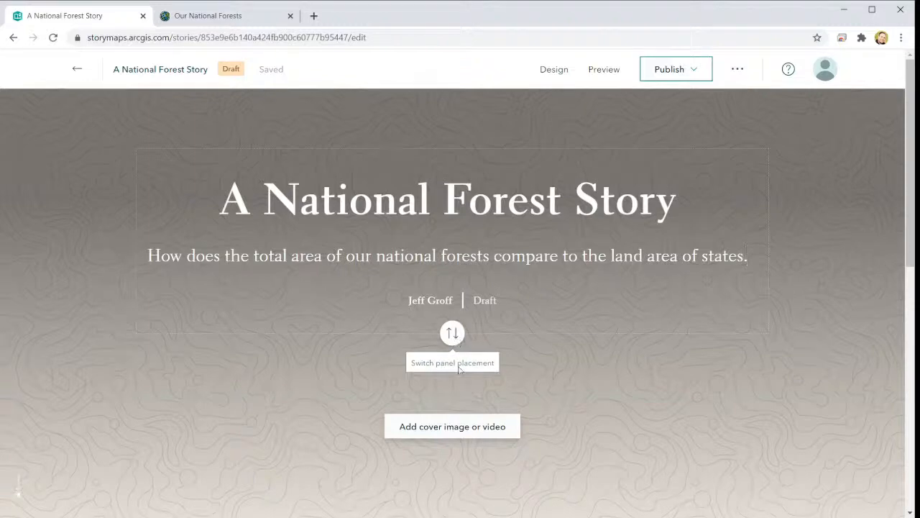
- Insert a map block below the story's cover, using the Our National Forests web map
scroll(486, 376, "down", 4)
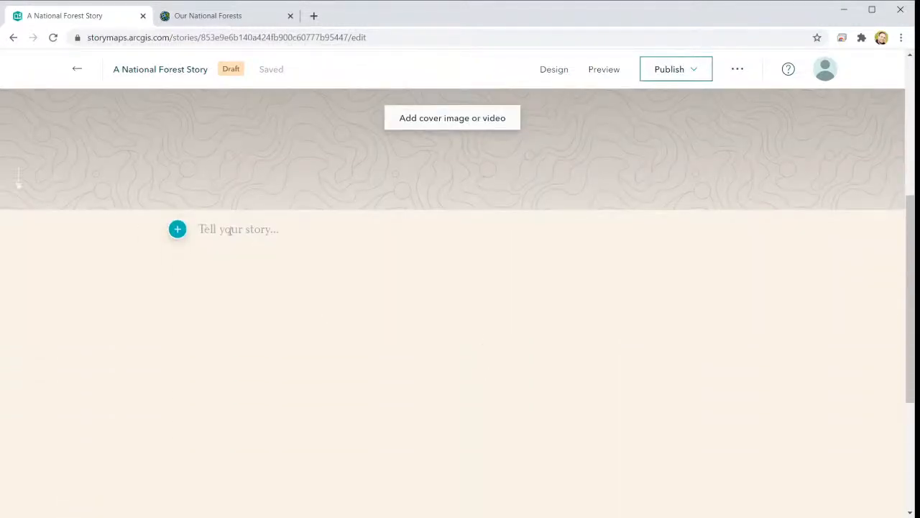
left_click(176, 229)
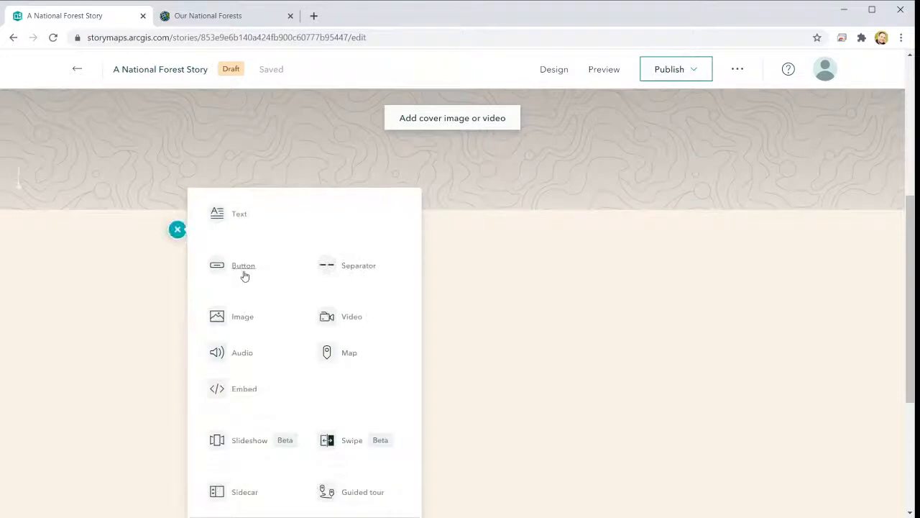
mouse_move(244, 276)
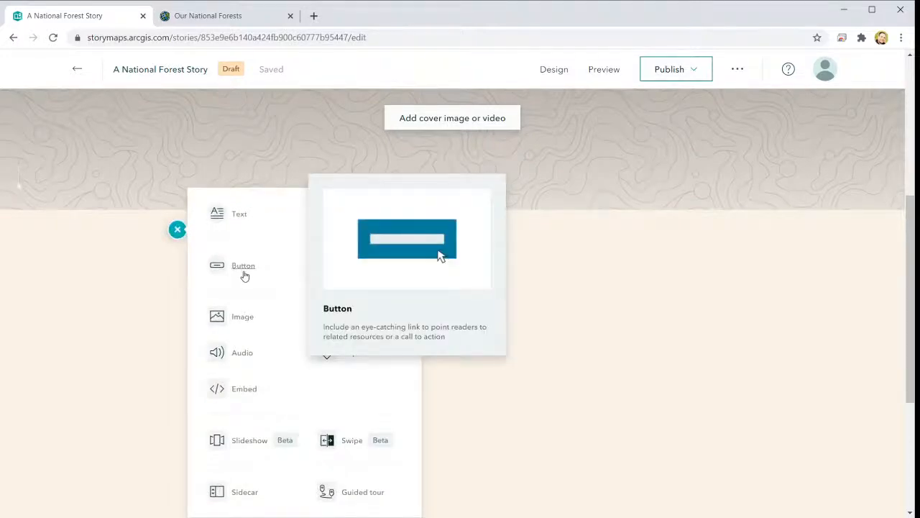
mouse_move(249, 446)
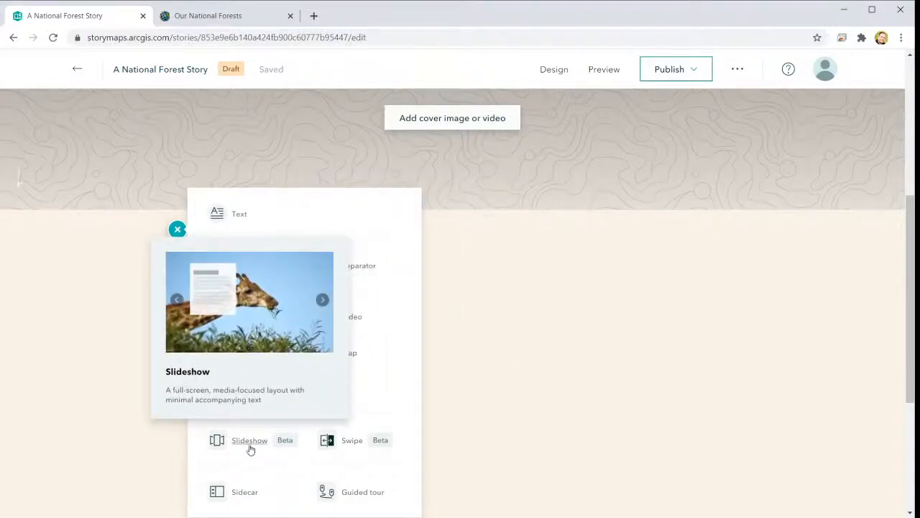
mouse_move(348, 436)
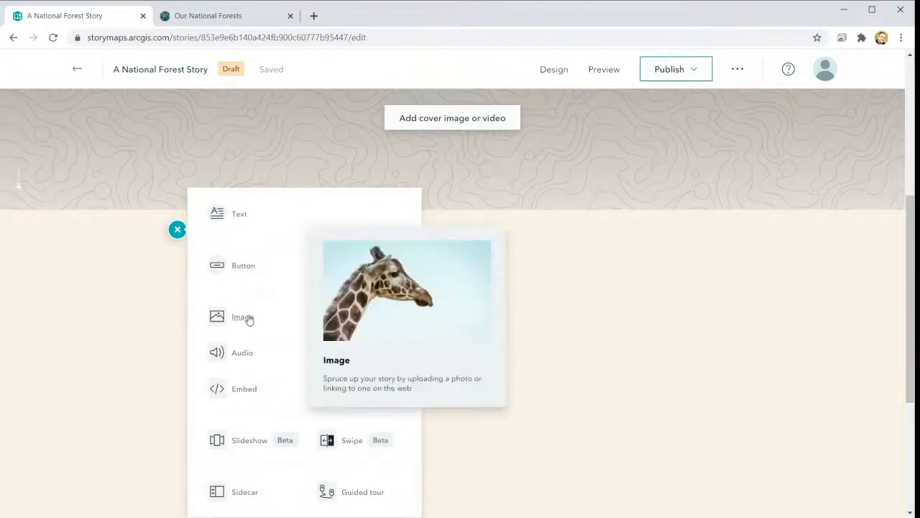
scroll(259, 352, "down", 1)
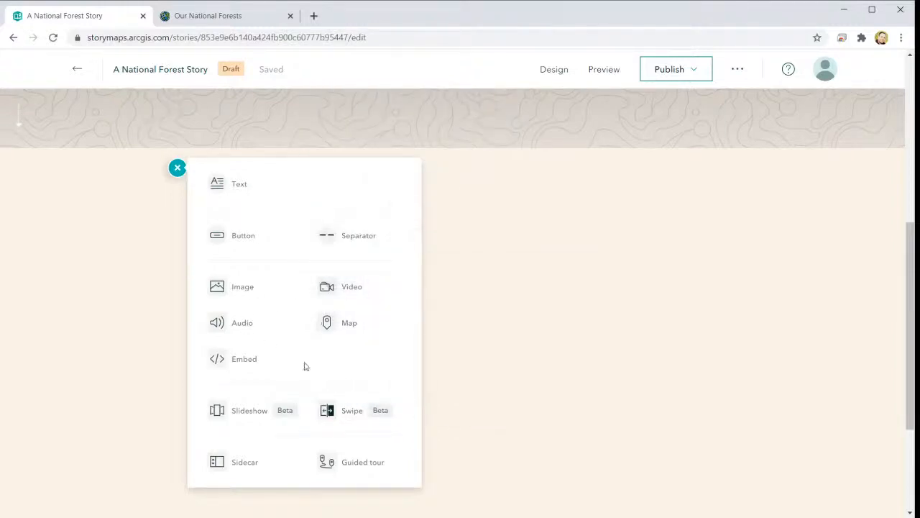
left_click(346, 325)
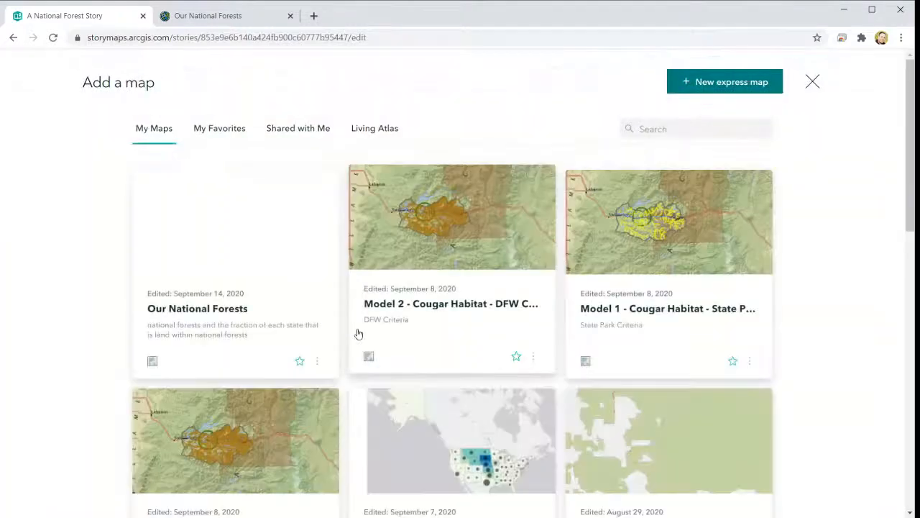
left_click(250, 224)
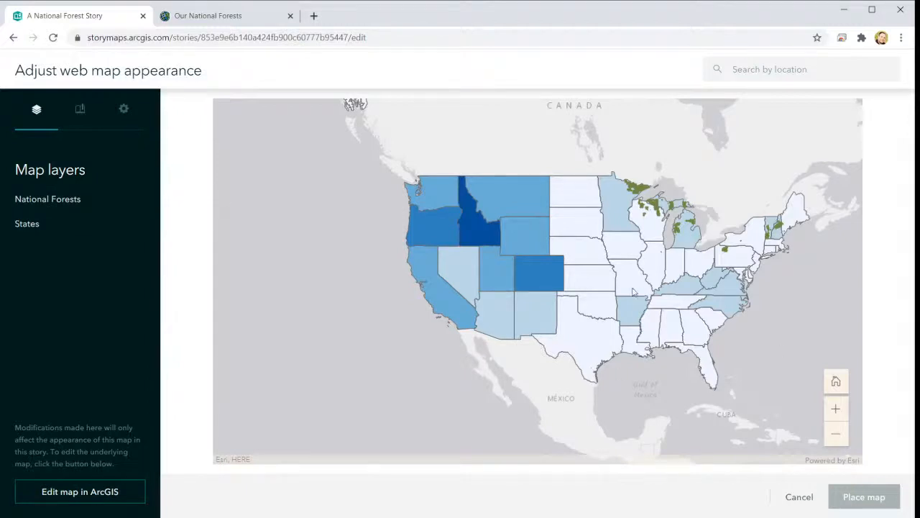
- Adjust the web map's extent so the contiguous United States is fully framed in the view
scroll(634, 291, "down", 1)
scroll(561, 284, "down", 1)
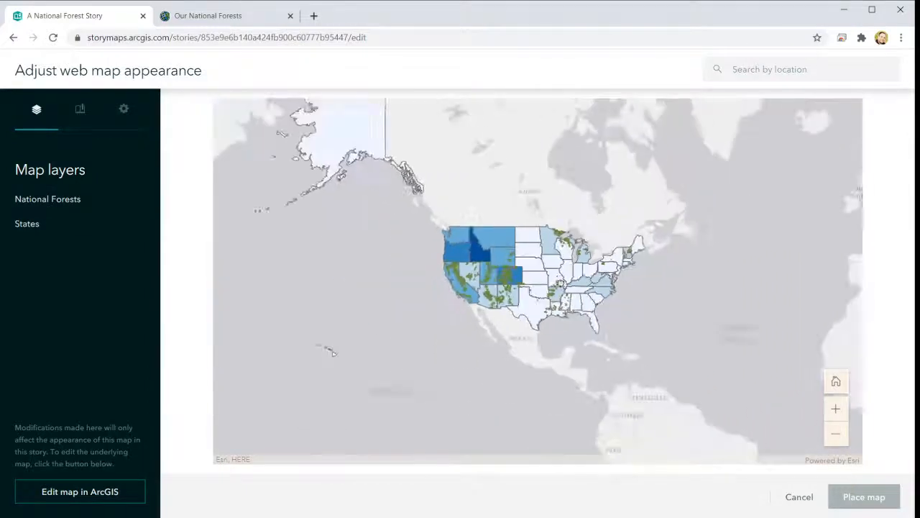
scroll(561, 284, "up", 2)
scroll(491, 273, "down", 1)
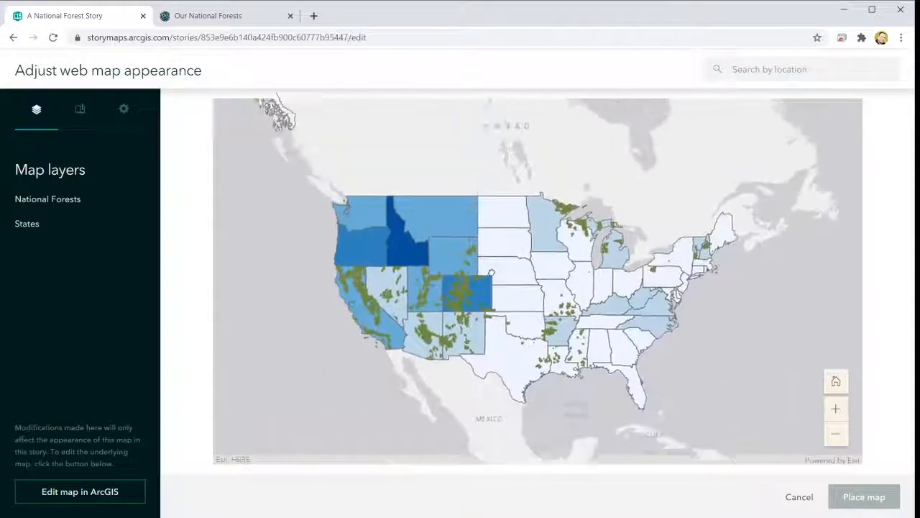
scroll(492, 273, "up", 1)
scroll(493, 273, "down", 1)
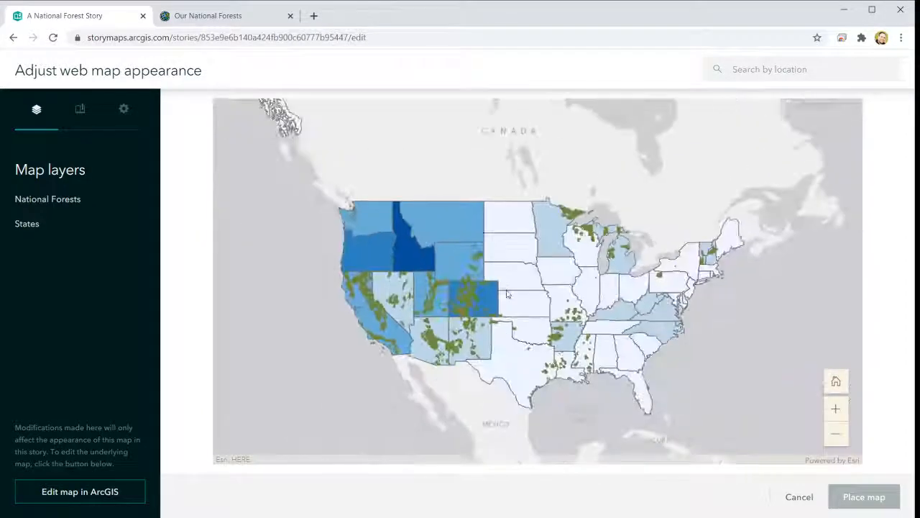
left_click_drag(507, 294, 517, 274)
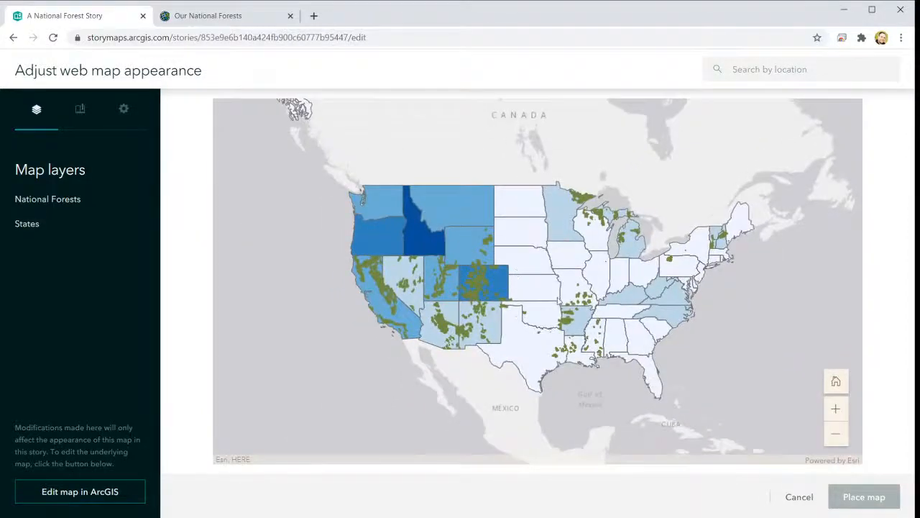
left_click(836, 409)
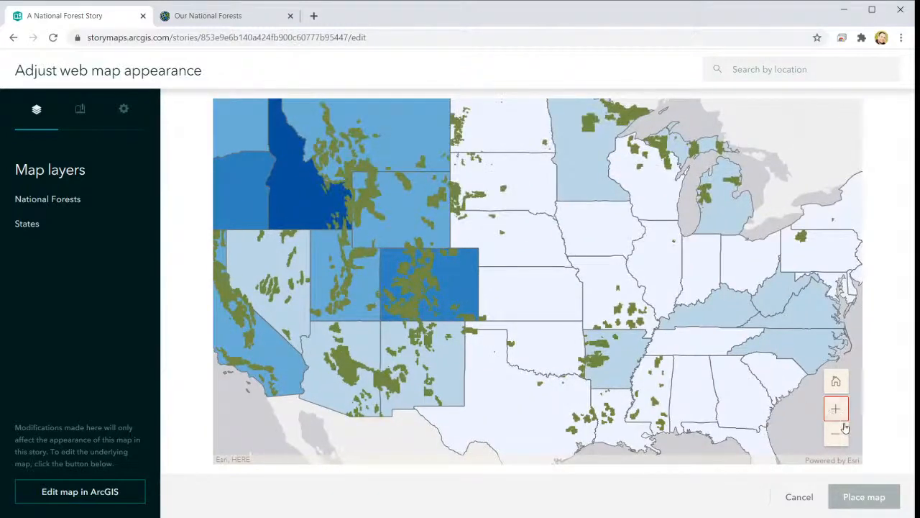
left_click(842, 431)
left_click_drag(534, 264, 518, 261)
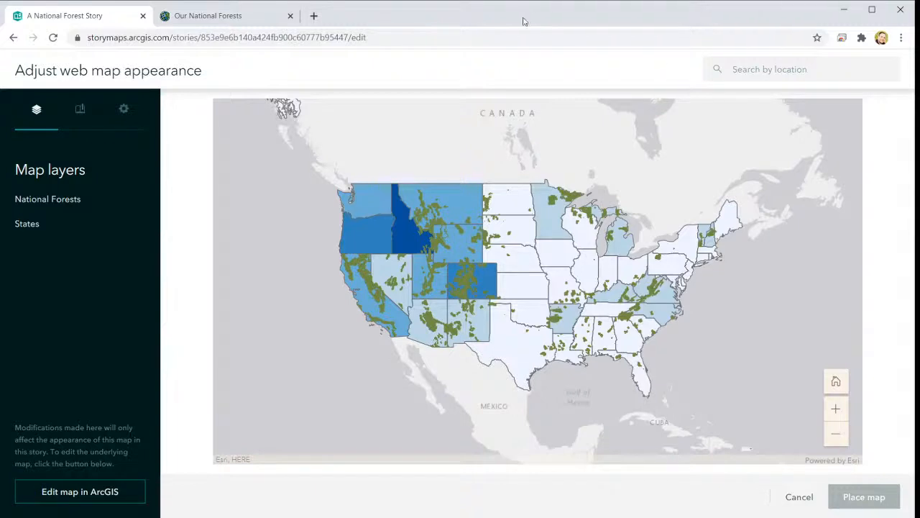
- Check the web map's bookmarks and settings and return to its layer list
left_click(84, 117)
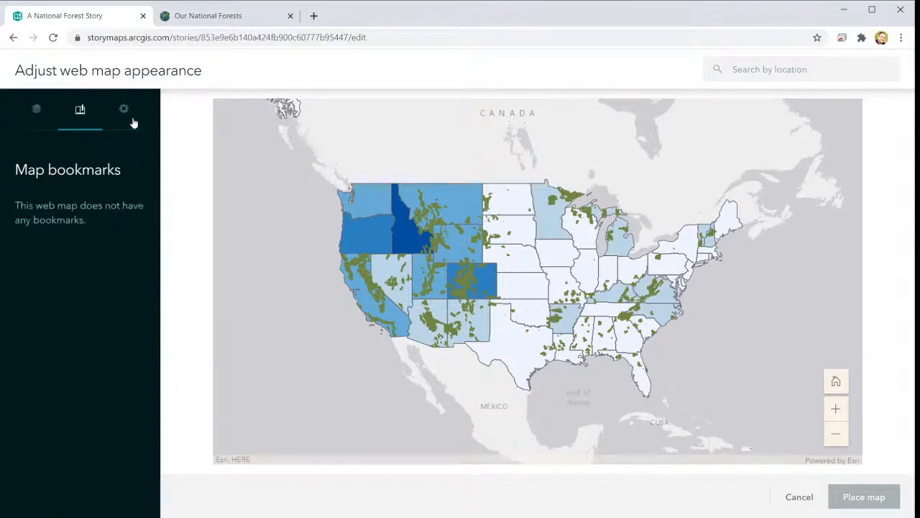
left_click(131, 122)
left_click(81, 111)
left_click(37, 110)
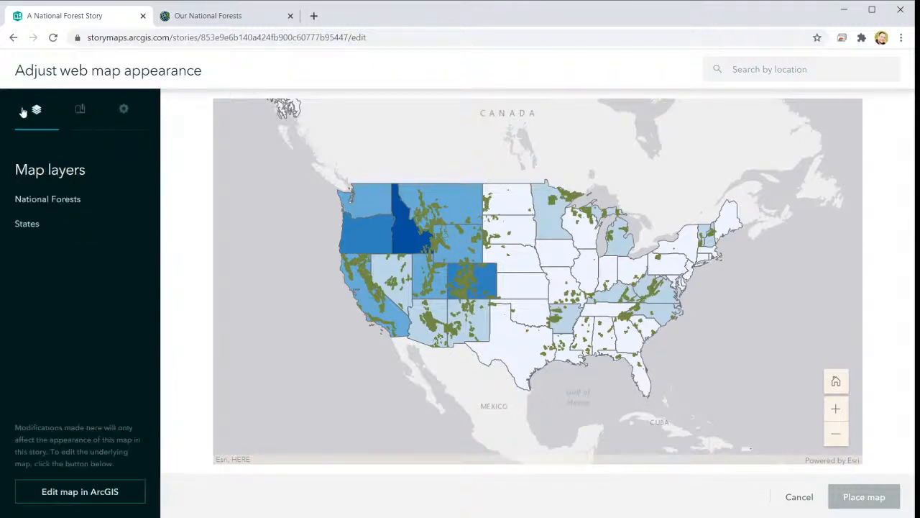
- Toggle the National Forests layer's visibility off and back on in the web map
triple_click(50, 201)
left_click(138, 204)
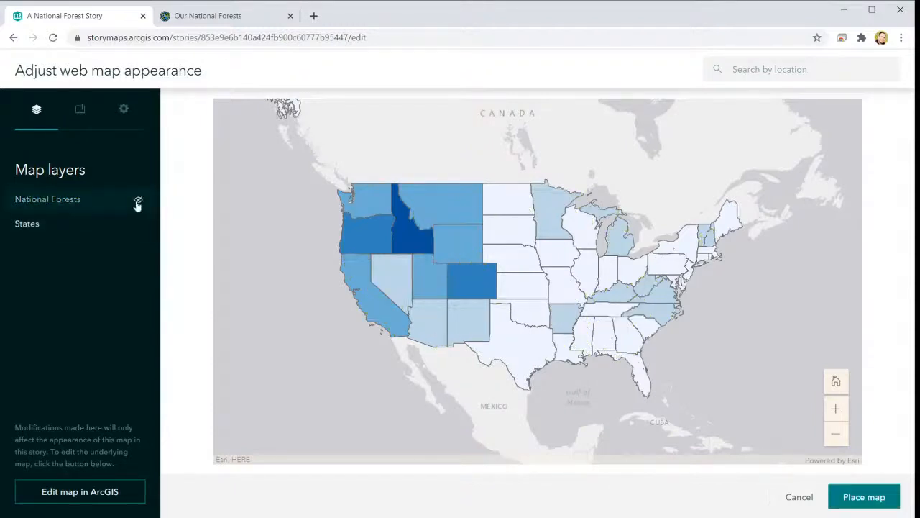
left_click(138, 204)
left_click(138, 203)
left_click(139, 198)
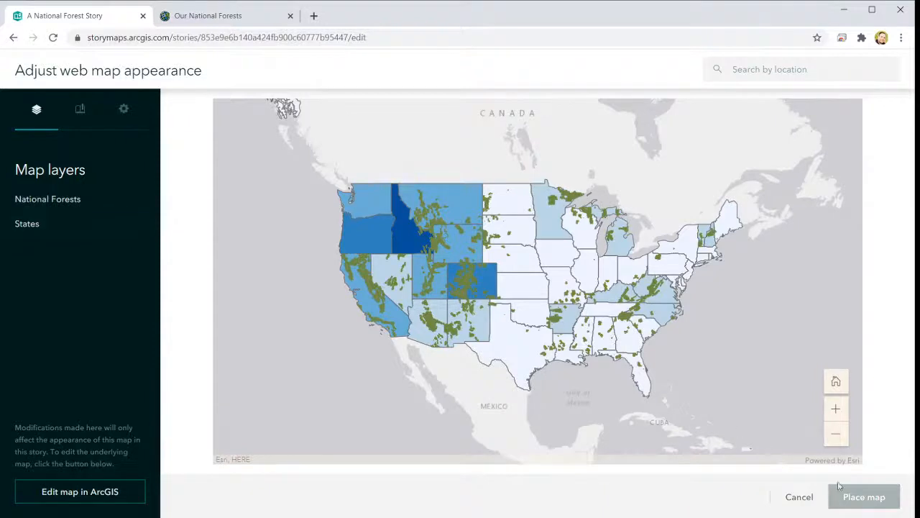
- Toggle the States layer's visibility off and back on, and place the web map in the story
left_click(138, 227)
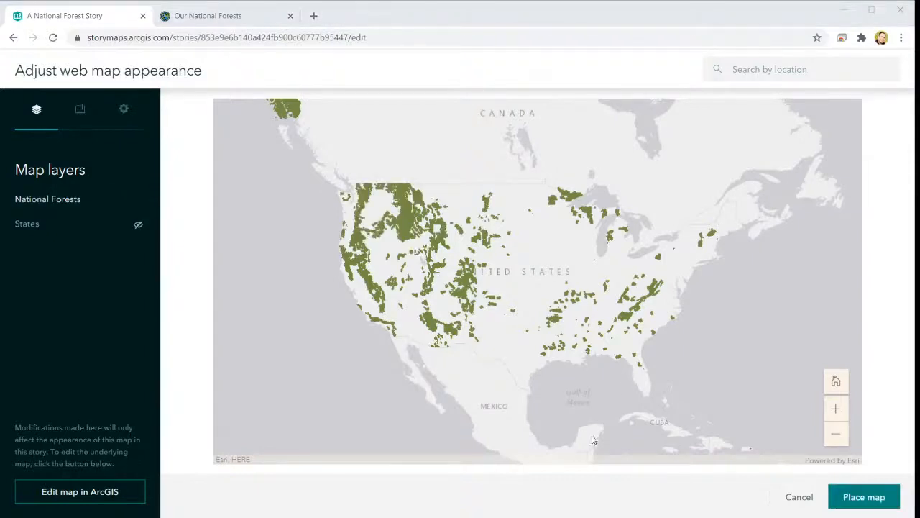
left_click(138, 226)
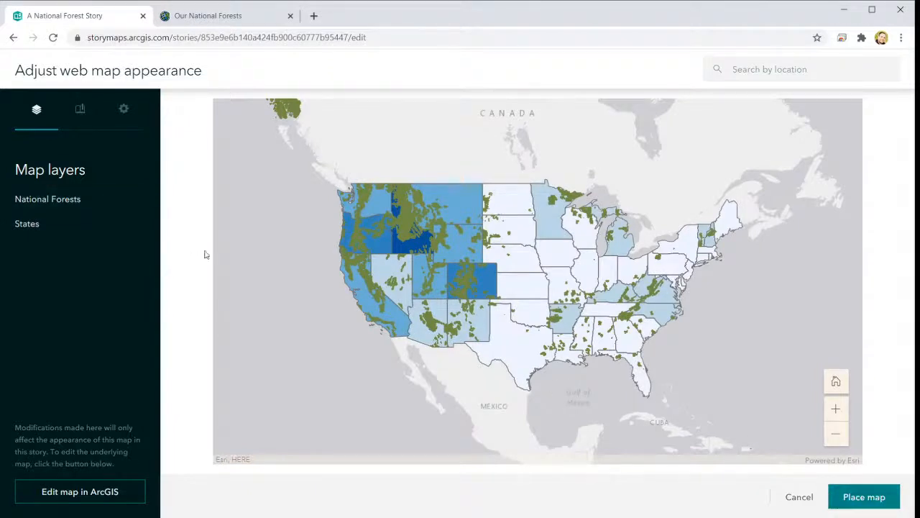
left_click(877, 497)
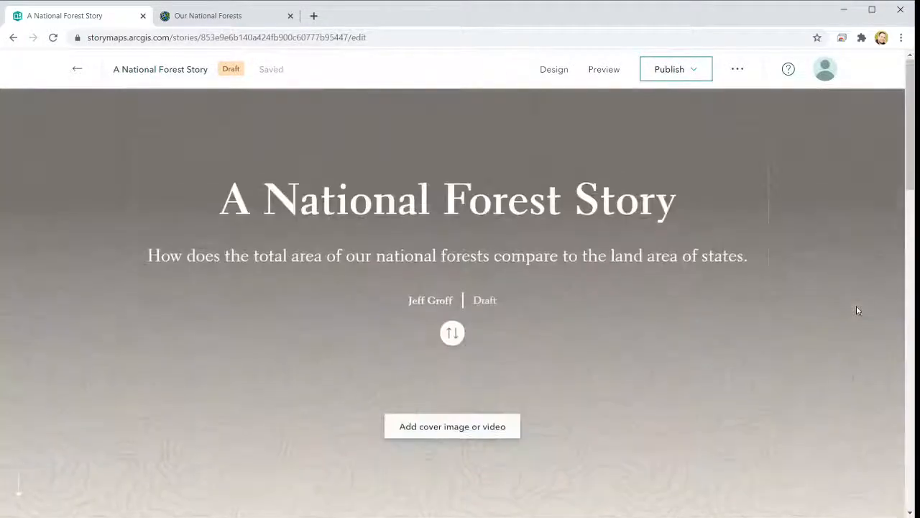
- Add a text block below the Our National Forests map reading "Blah blah blah"
scroll(865, 320, "down", 5)
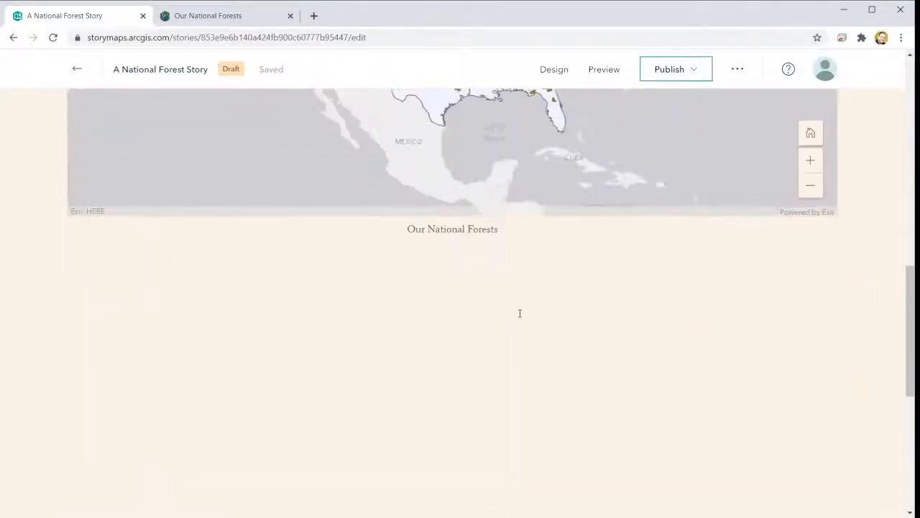
left_click(328, 326)
left_click(178, 286)
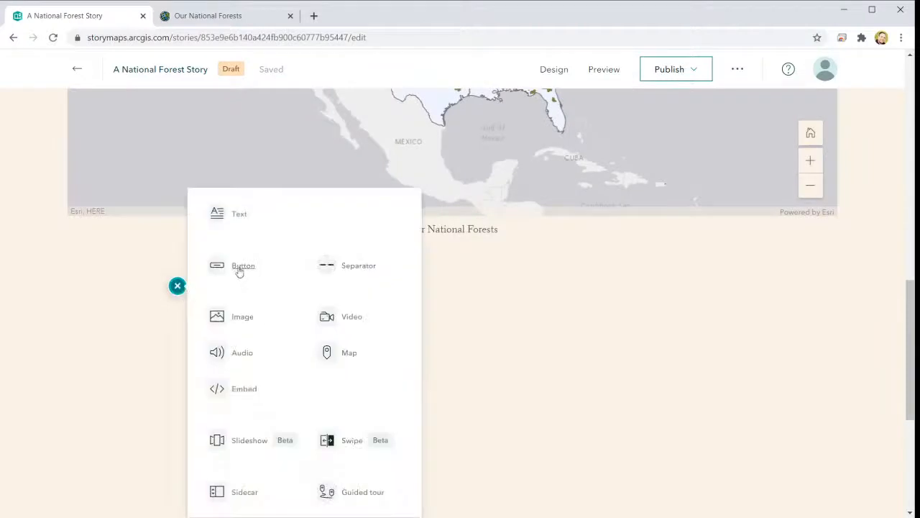
left_click(238, 215)
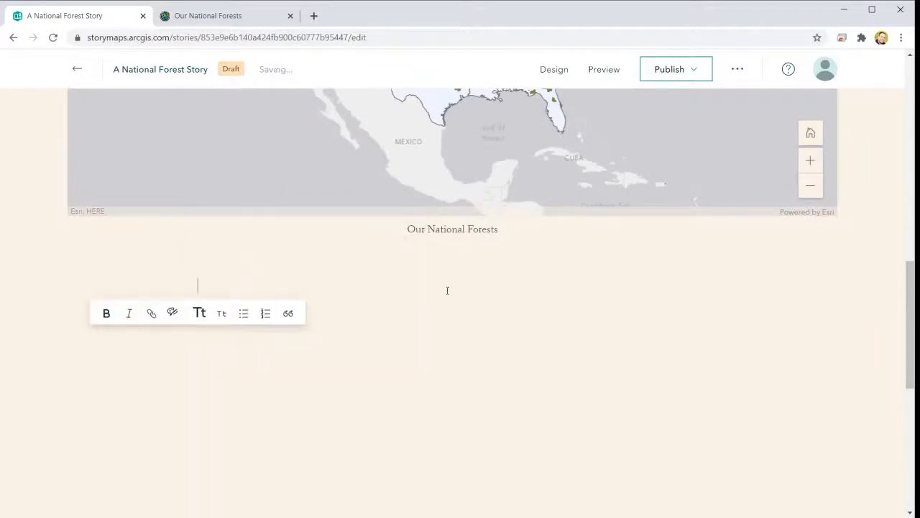
type("Blah blah")
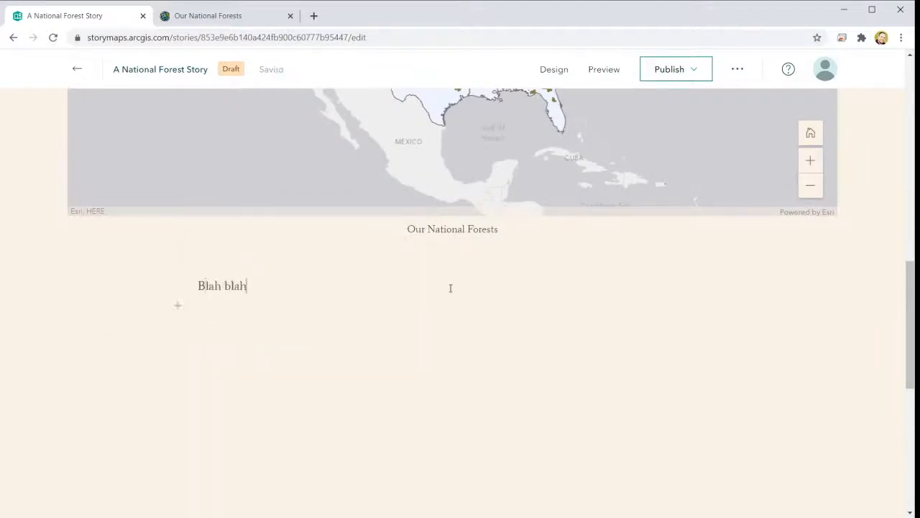
type(" blah")
- Review the content block types available below the text, including Audio, Embed and Slideshow, without adding one
left_click(180, 307)
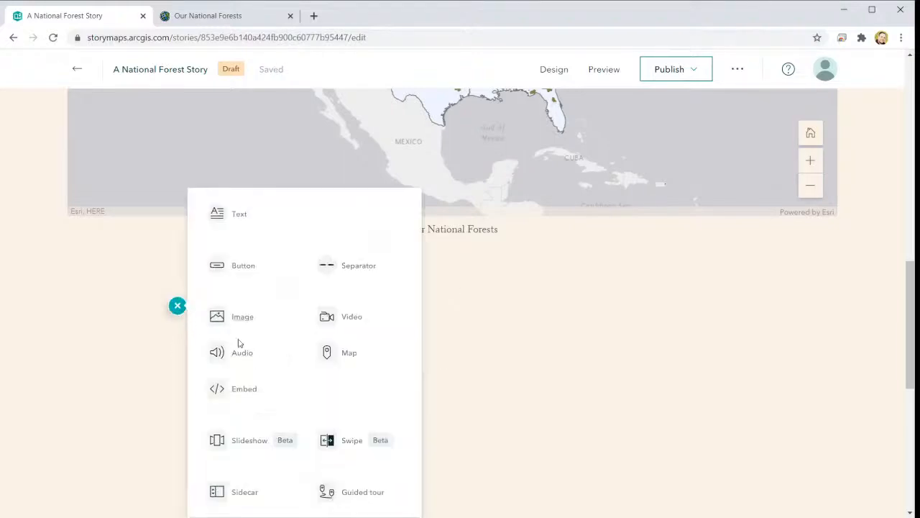
mouse_move(238, 360)
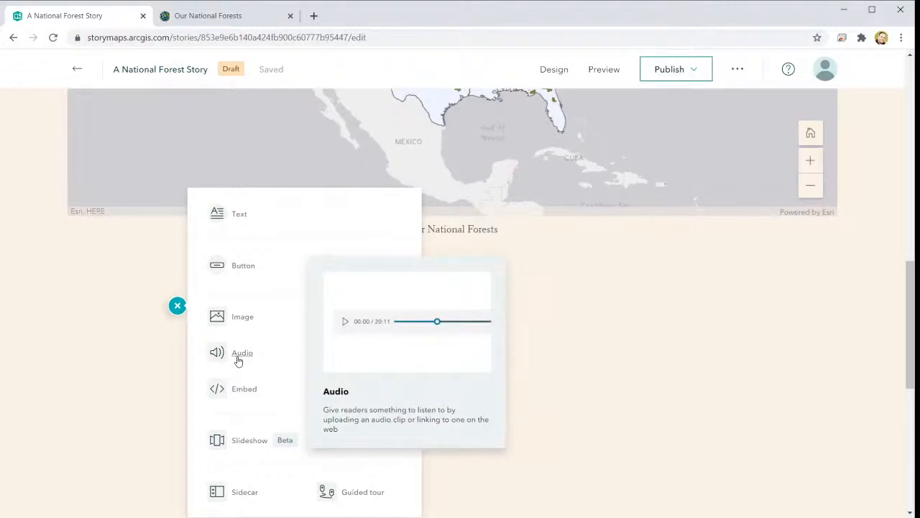
mouse_move(251, 396)
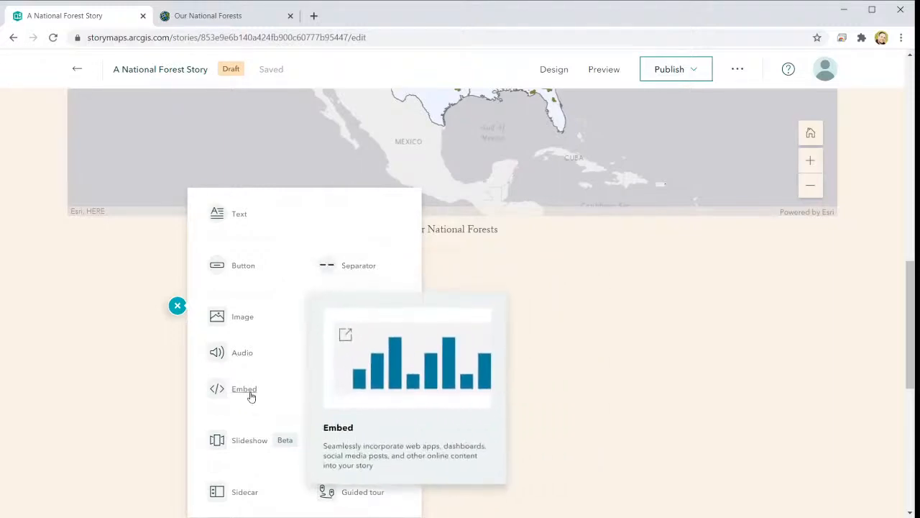
scroll(256, 403, "down", 2)
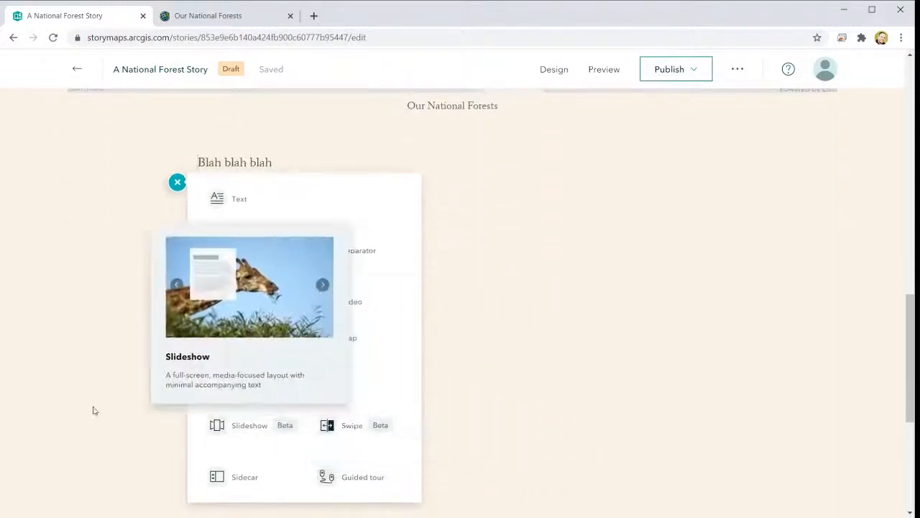
left_click(701, 488)
- Open the story's publishing options to review its sharing and group settings
scroll(478, 356, "up", 8)
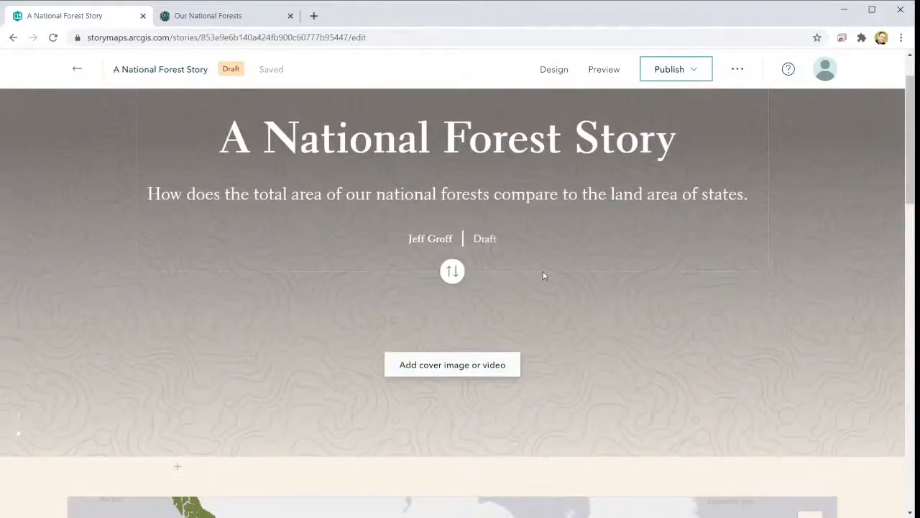
left_click(668, 72)
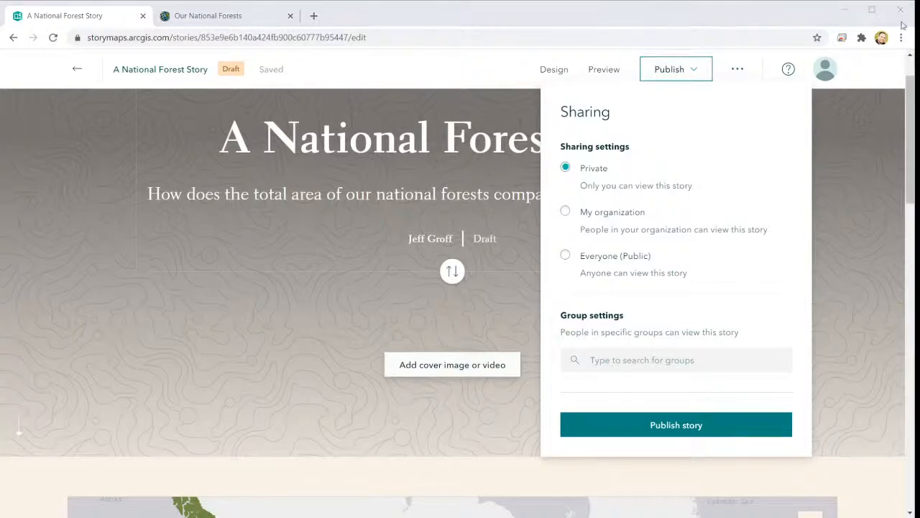
left_click(535, 456)
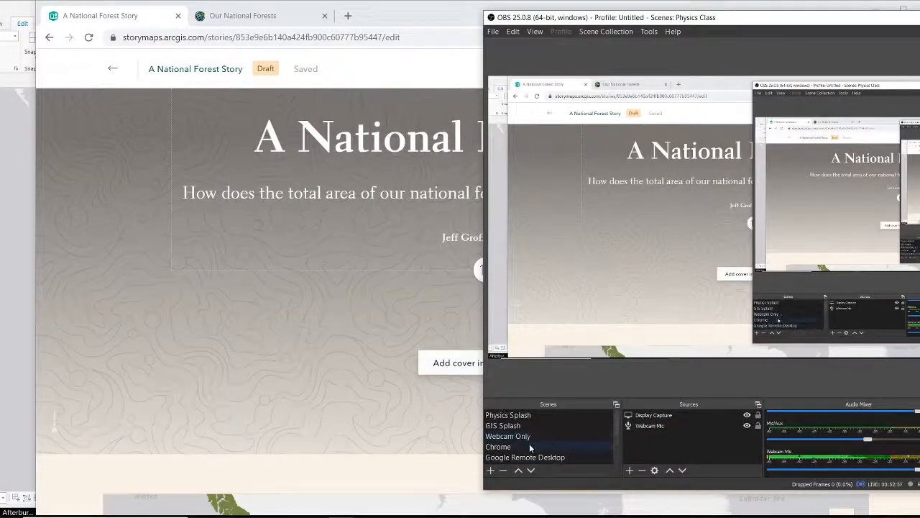
left_click(528, 437)
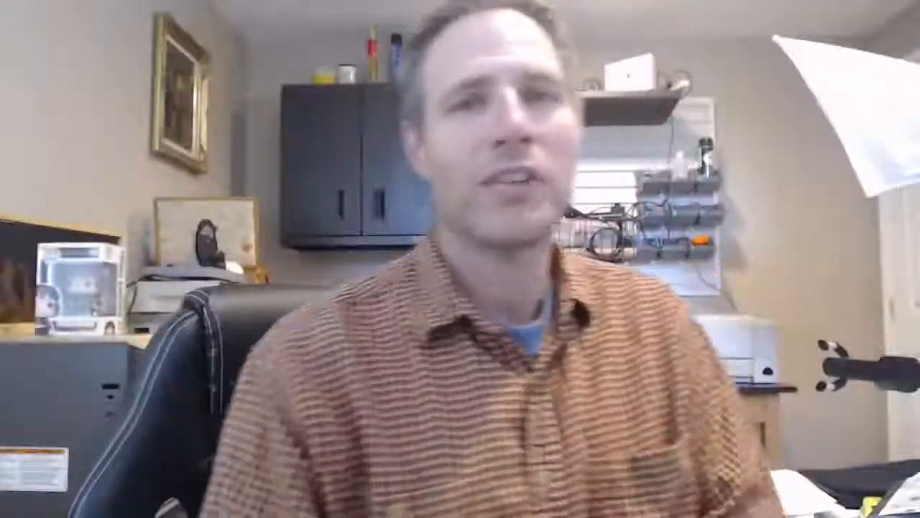